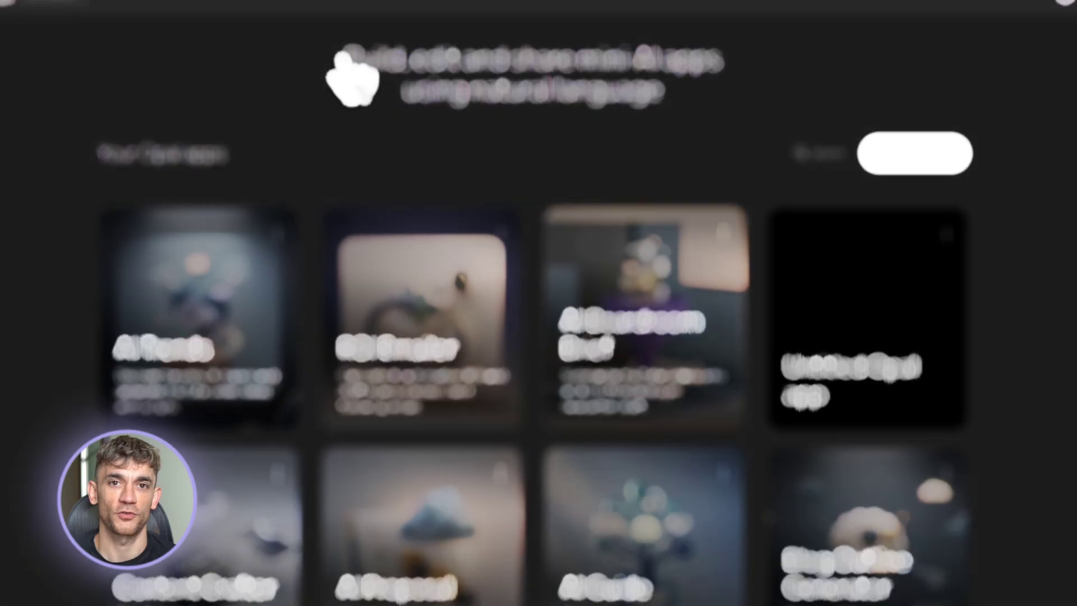
Step: Highlight the home page tagline about building apps using natural language
{"action": "left_click_drag", "start_coordinate": [347, 61], "coordinate": [613, 63]}
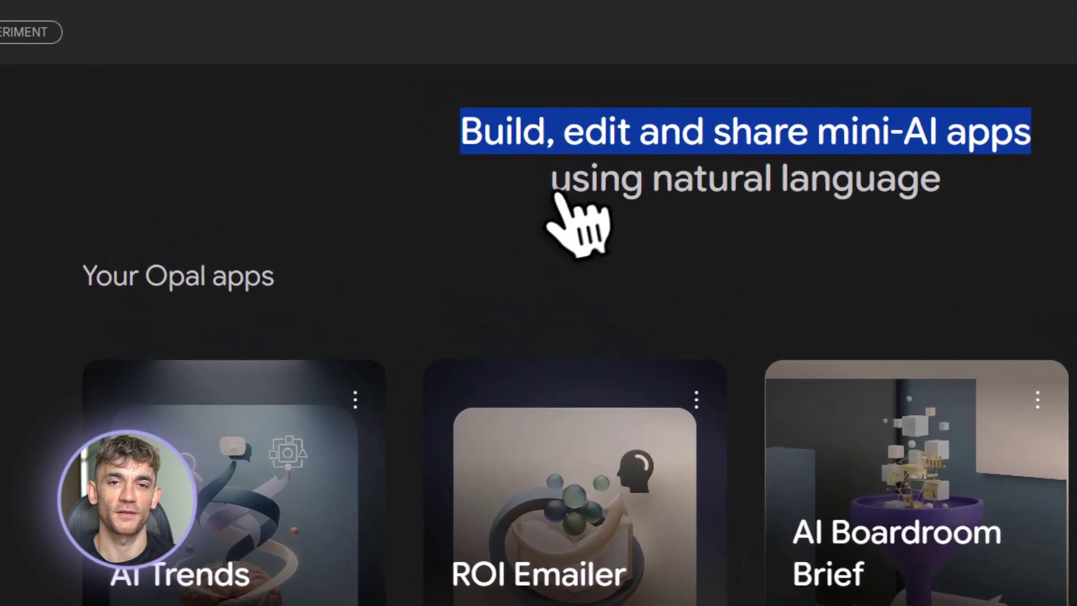
{"action": "left_click_drag", "start_coordinate": [418, 110], "coordinate": [677, 100]}
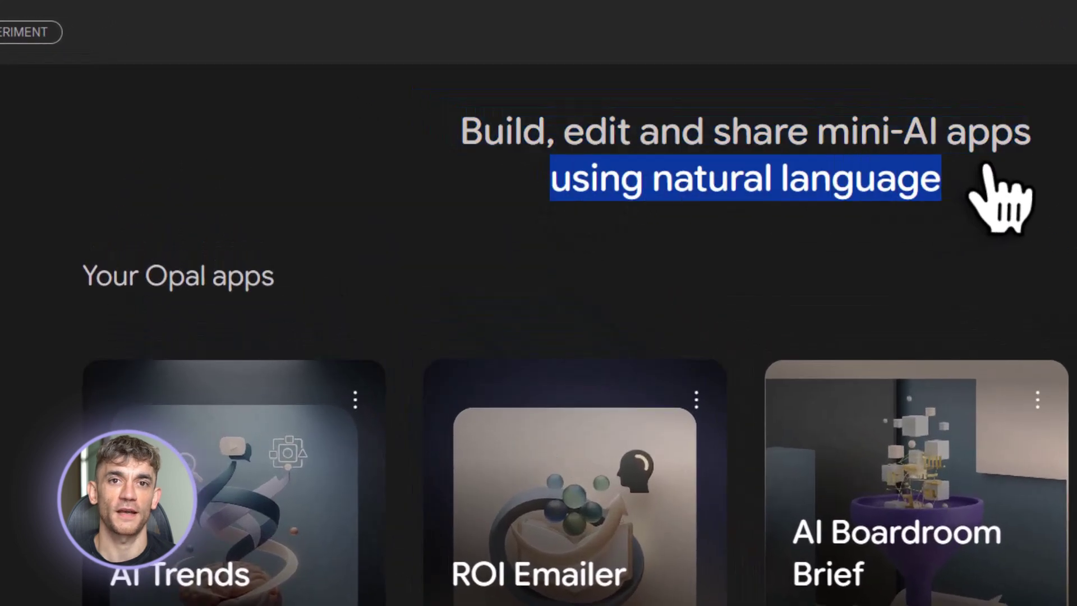
{"action": "left_click", "coordinate": [981, 170]}
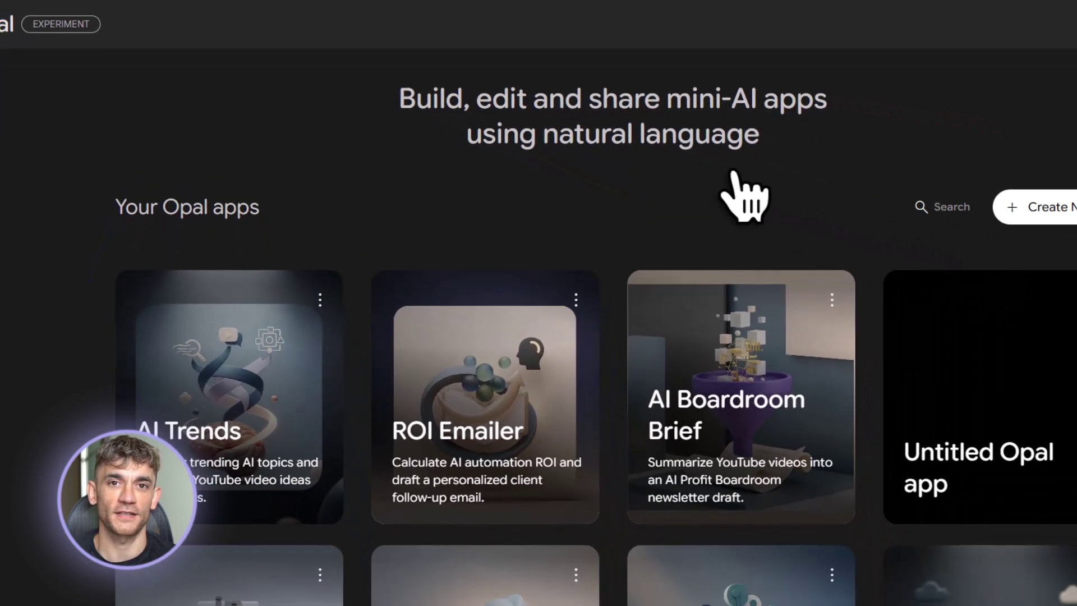
Step: Scroll down through Your Opal apps and the Gallery, then back toward the top
{"action": "scroll", "coordinate": [904, 229], "scroll_direction": "down", "scroll_amount": 3}
{"action": "scroll", "coordinate": [638, 157], "scroll_direction": "down", "scroll_amount": 2}
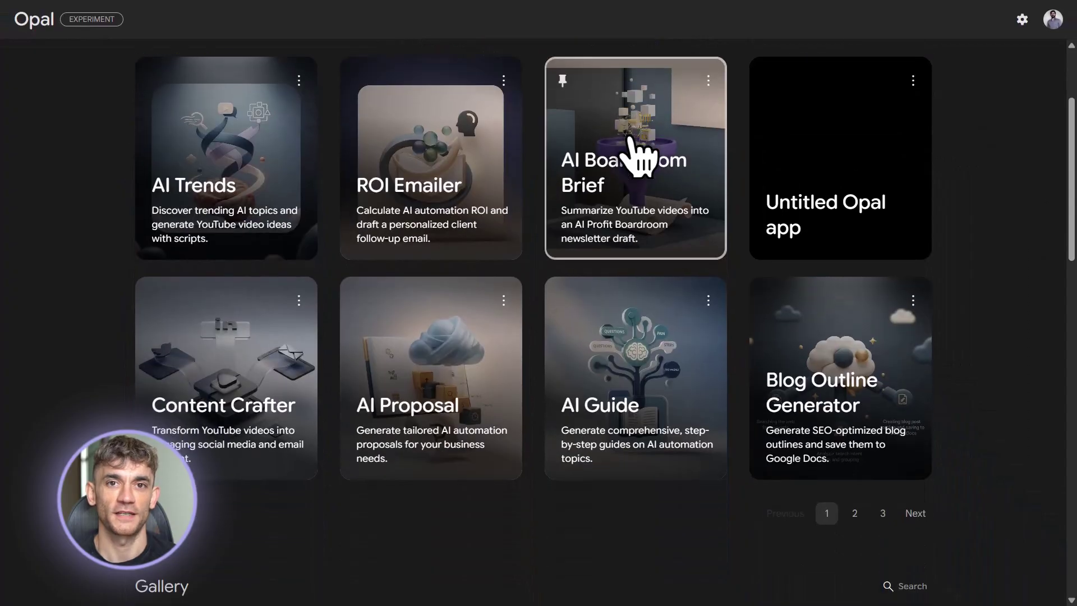
{"action": "scroll", "coordinate": [638, 157], "scroll_direction": "down", "scroll_amount": 6}
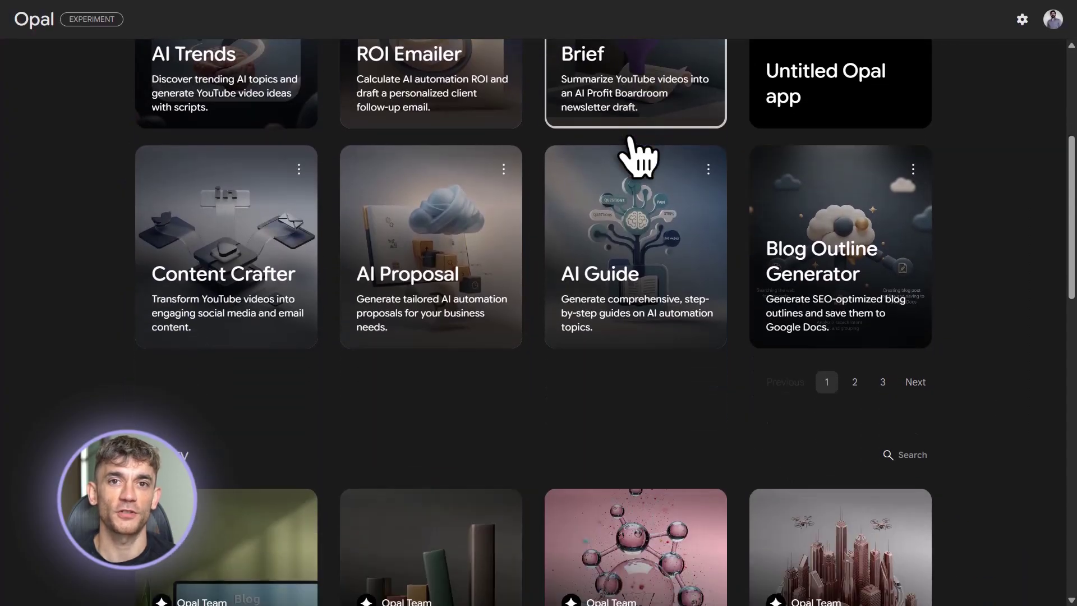
{"action": "scroll", "coordinate": [638, 157], "scroll_direction": "down", "scroll_amount": 11}
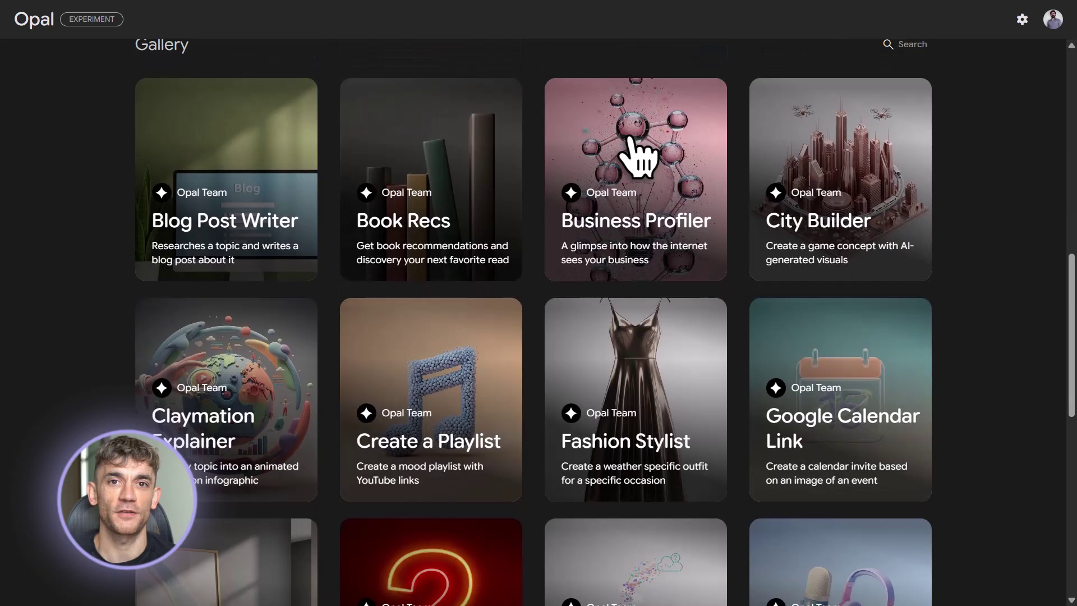
{"action": "scroll", "coordinate": [638, 157], "scroll_direction": "down", "scroll_amount": 2}
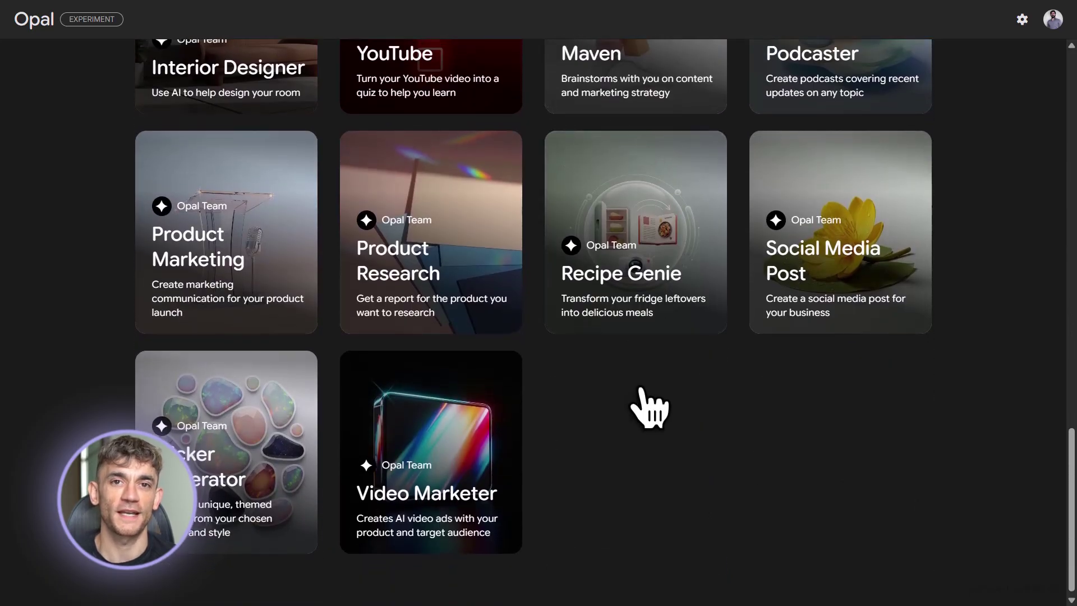
{"action": "scroll", "coordinate": [646, 401], "scroll_direction": "up", "scroll_amount": 13}
{"action": "scroll", "coordinate": [639, 407], "scroll_direction": "up", "scroll_amount": 8}
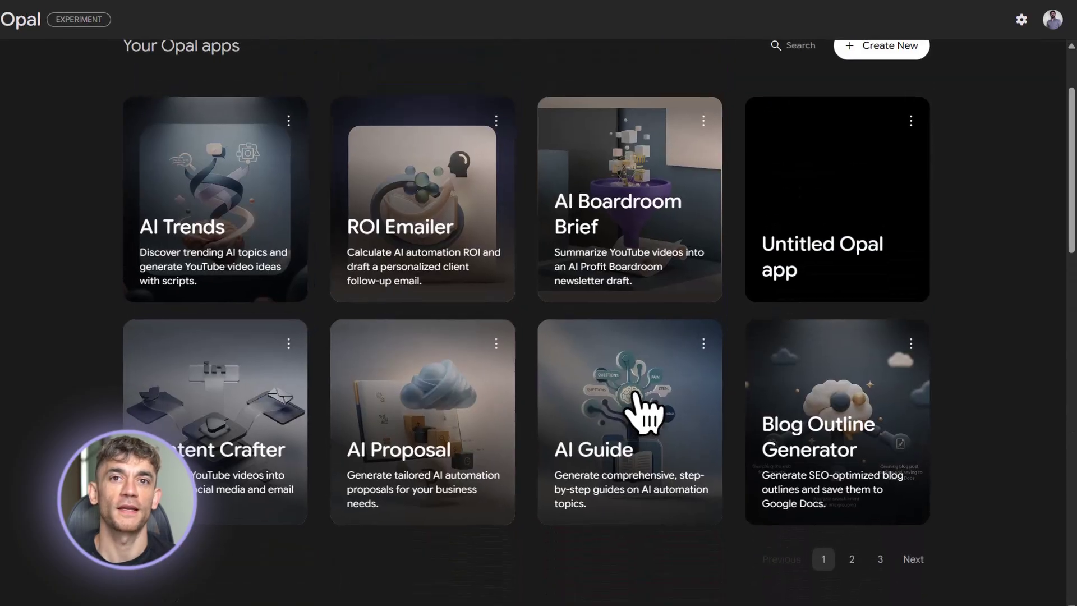
Step: Start a new mini-app and paste the Lead Qualifier description covering budget, timeline and project needs
{"action": "left_click", "coordinate": [861, 174]}
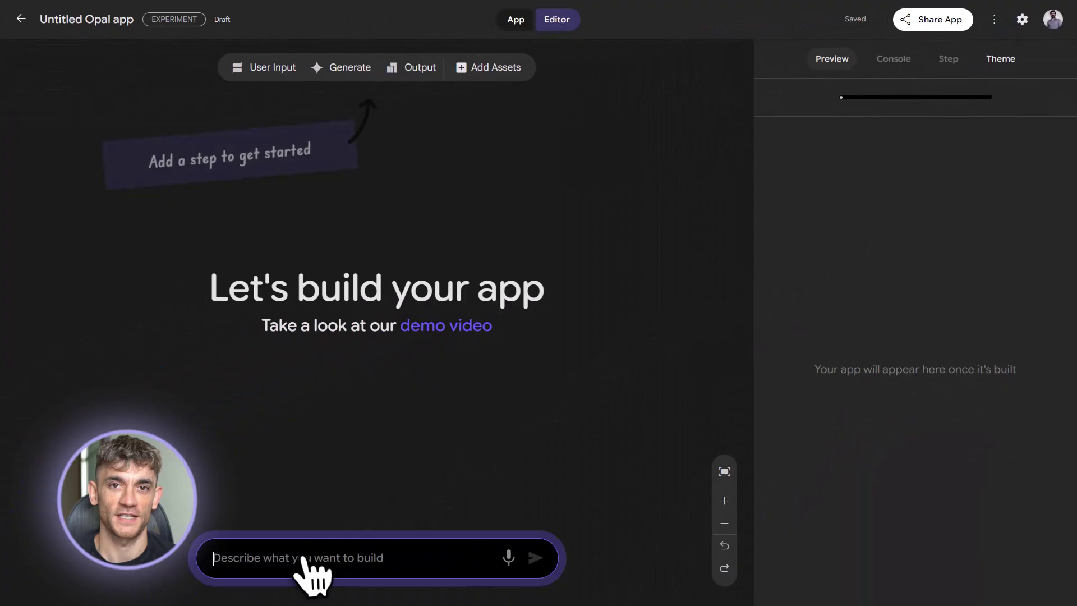
{"action": "key", "text": "ctrl+v"}
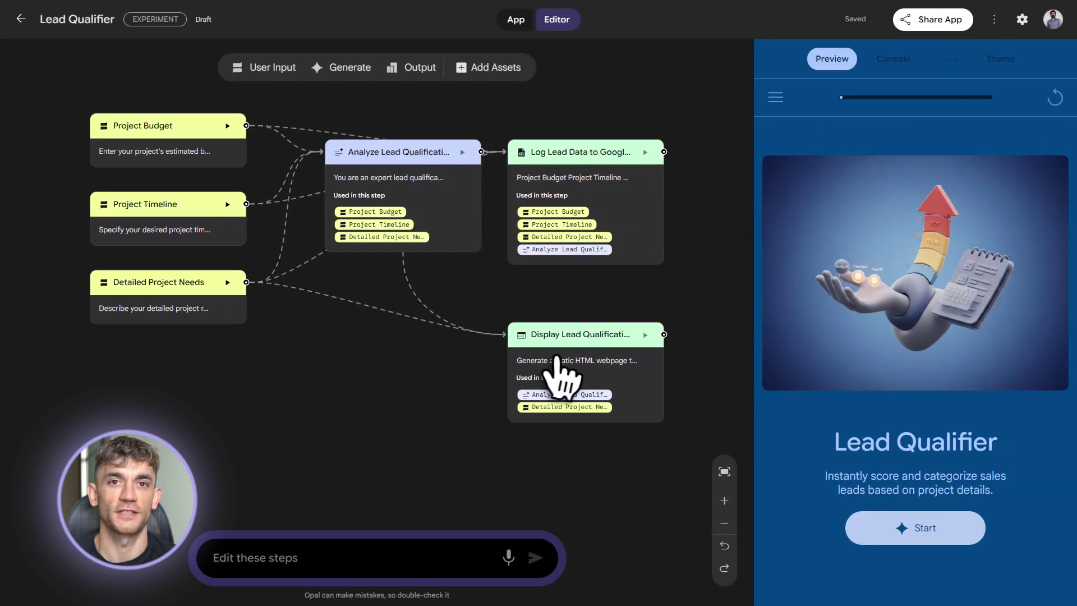
{"action": "scroll", "coordinate": [557, 362], "scroll_direction": "up", "scroll_amount": 1}
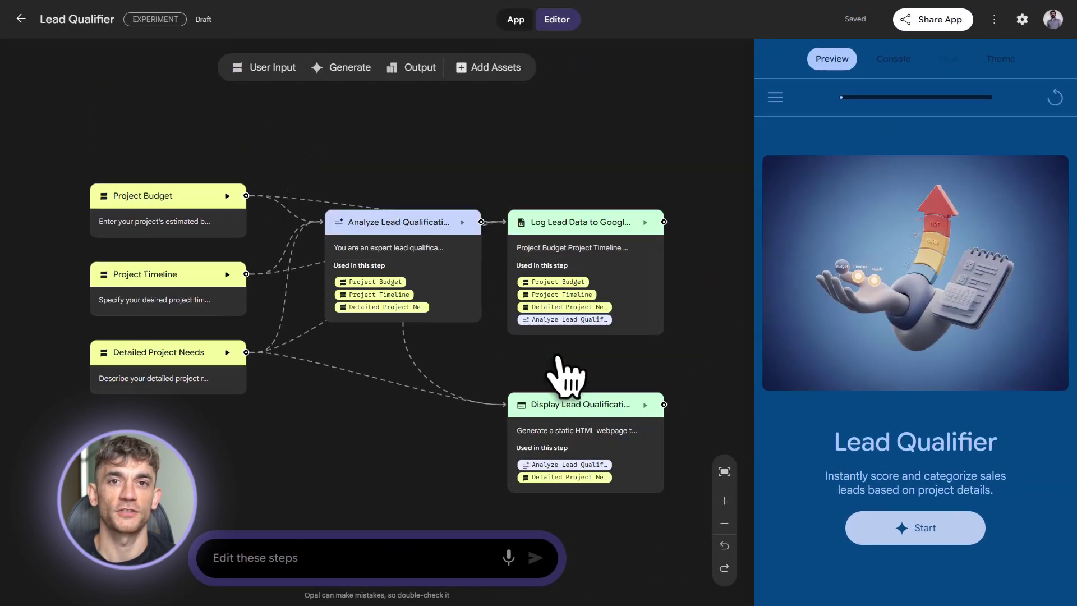
Step: Scroll down through the Opal home page Gallery and back up to the top
{"action": "scroll", "coordinate": [558, 359], "scroll_direction": "down", "scroll_amount": 1}
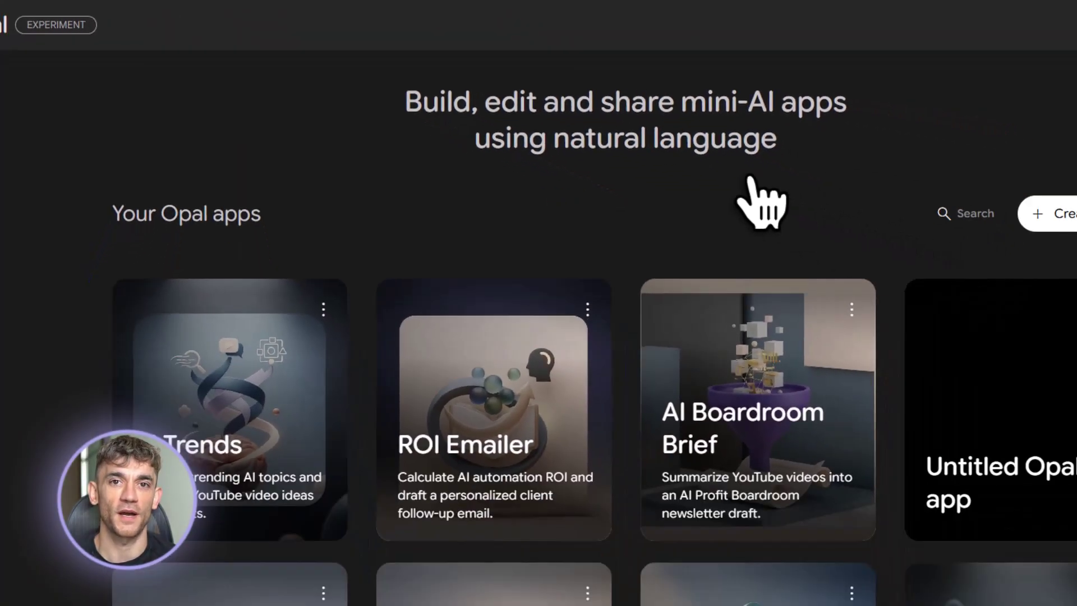
{"action": "scroll", "coordinate": [919, 263], "scroll_direction": "down", "scroll_amount": 5}
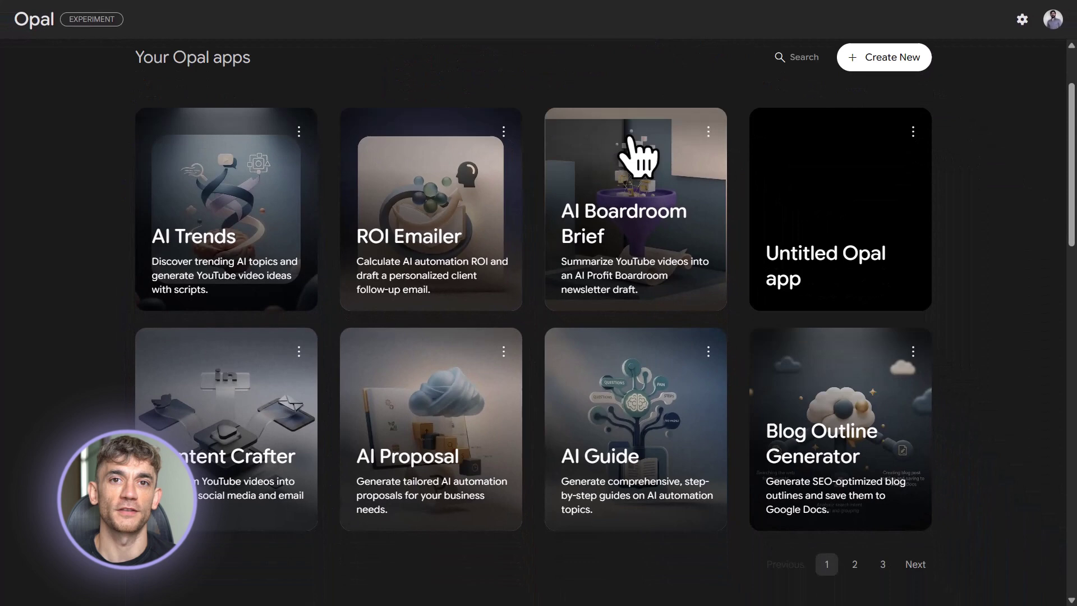
{"action": "scroll", "coordinate": [638, 157], "scroll_direction": "down", "scroll_amount": 1}
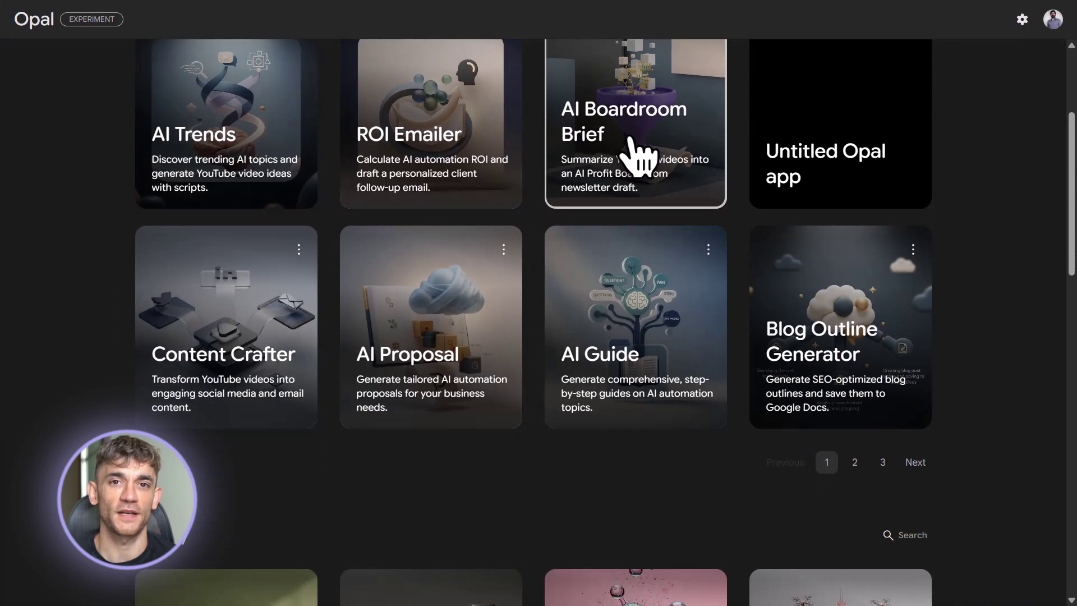
{"action": "scroll", "coordinate": [638, 157], "scroll_direction": "down", "scroll_amount": 5}
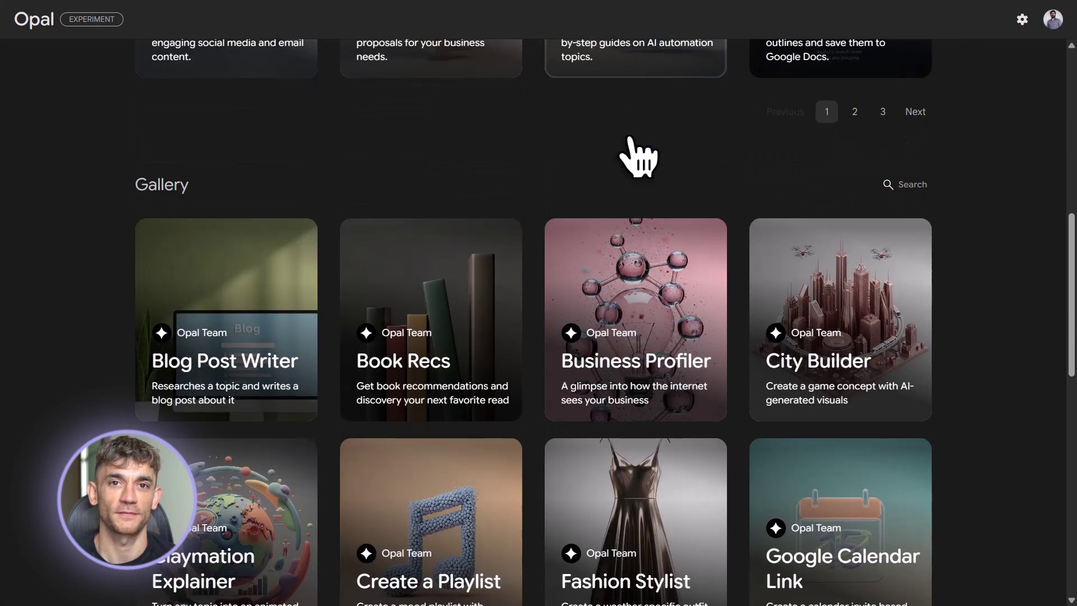
{"action": "scroll", "coordinate": [639, 157], "scroll_direction": "down", "scroll_amount": 9}
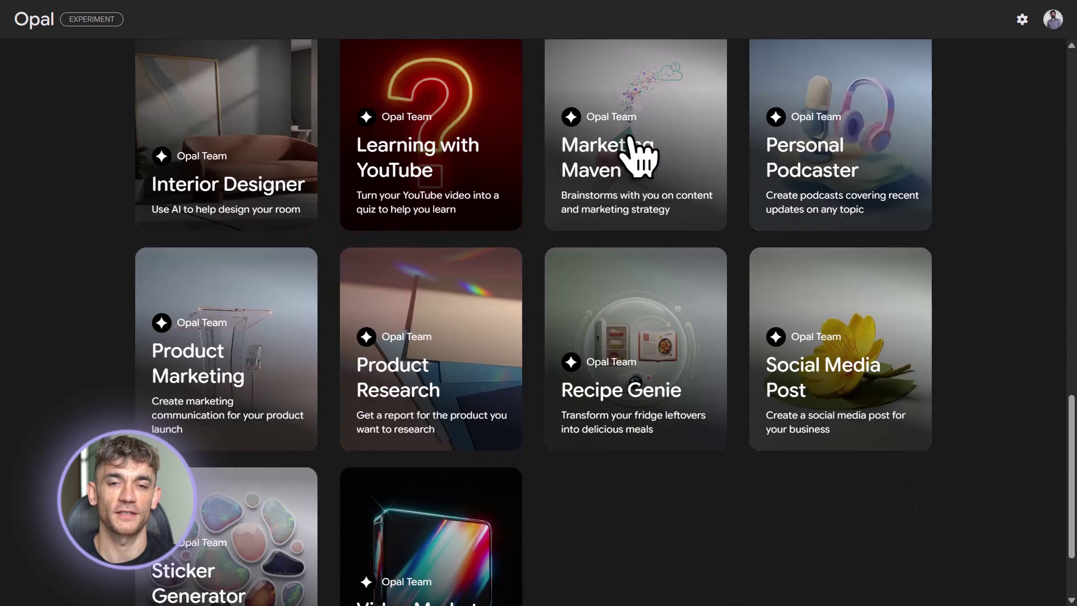
{"action": "scroll", "coordinate": [638, 157], "scroll_direction": "down", "scroll_amount": 2}
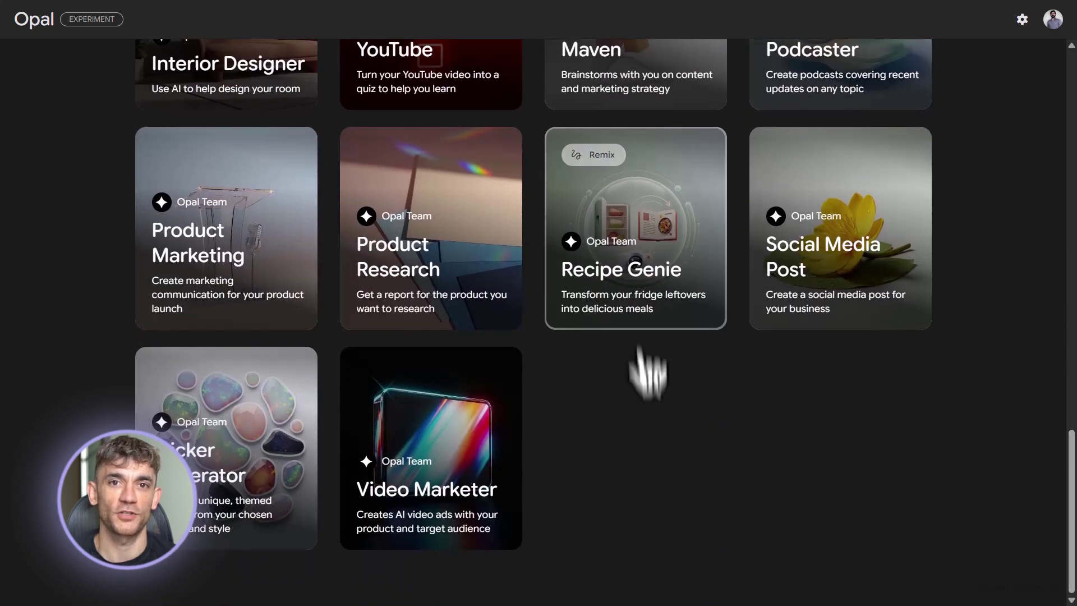
{"action": "scroll", "coordinate": [650, 408], "scroll_direction": "up", "scroll_amount": 16}
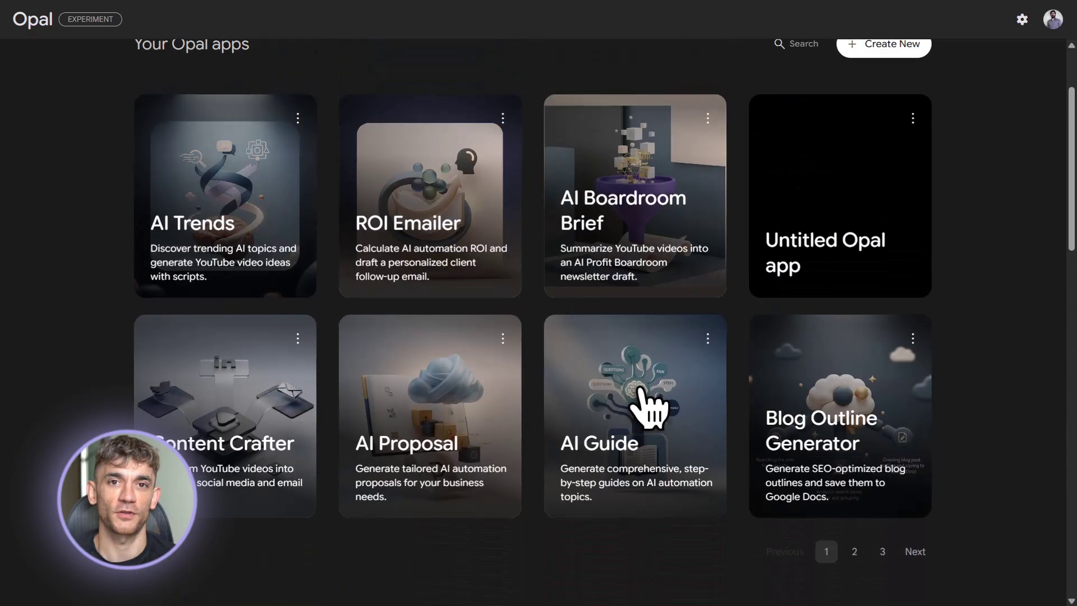
{"action": "scroll", "coordinate": [641, 387], "scroll_direction": "up", "scroll_amount": 2}
Step: Start a new app and paste the lead-qualifier description into the prompt box
{"action": "left_click", "coordinate": [858, 49]}
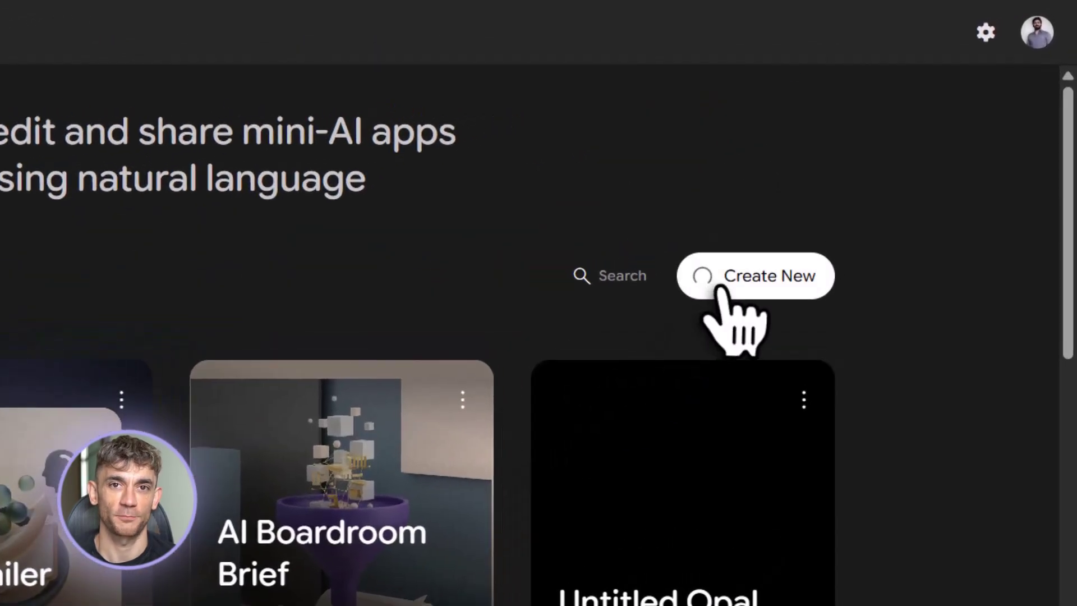
{"action": "left_click", "coordinate": [305, 557]}
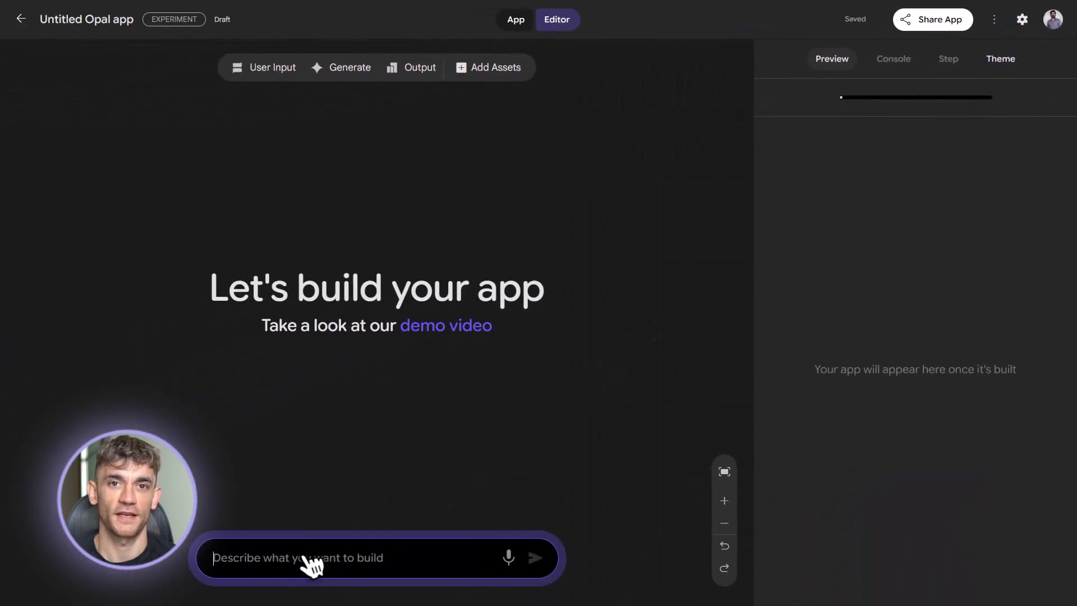
{"action": "key", "text": "ctrl+v"}
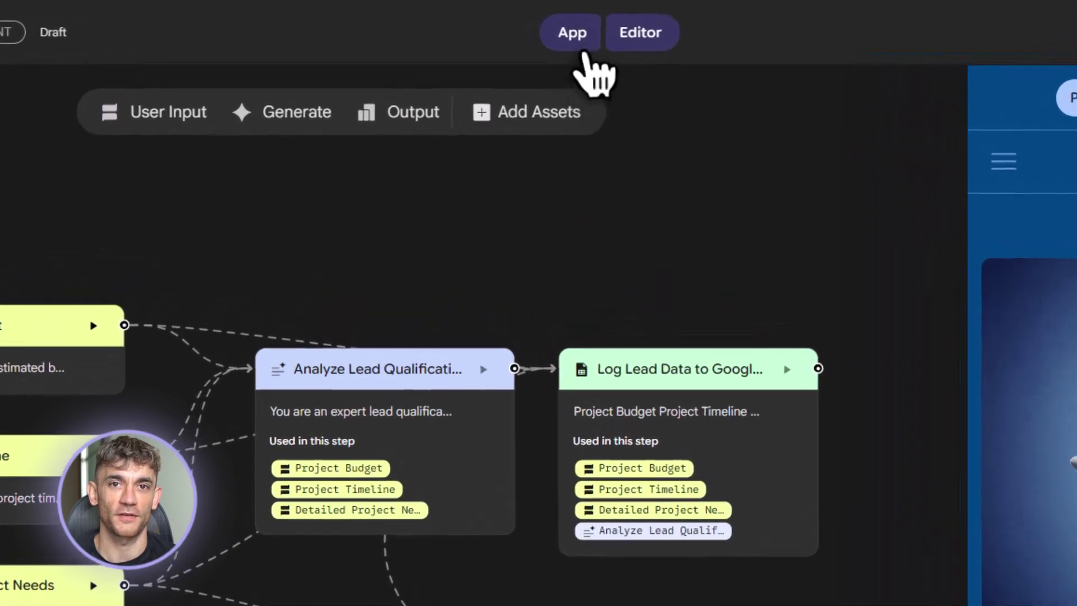
Step: Run the Lead Qualifier in App mode, answering budget with 10 and submitting the project requirements
{"action": "left_click", "coordinate": [517, 22]}
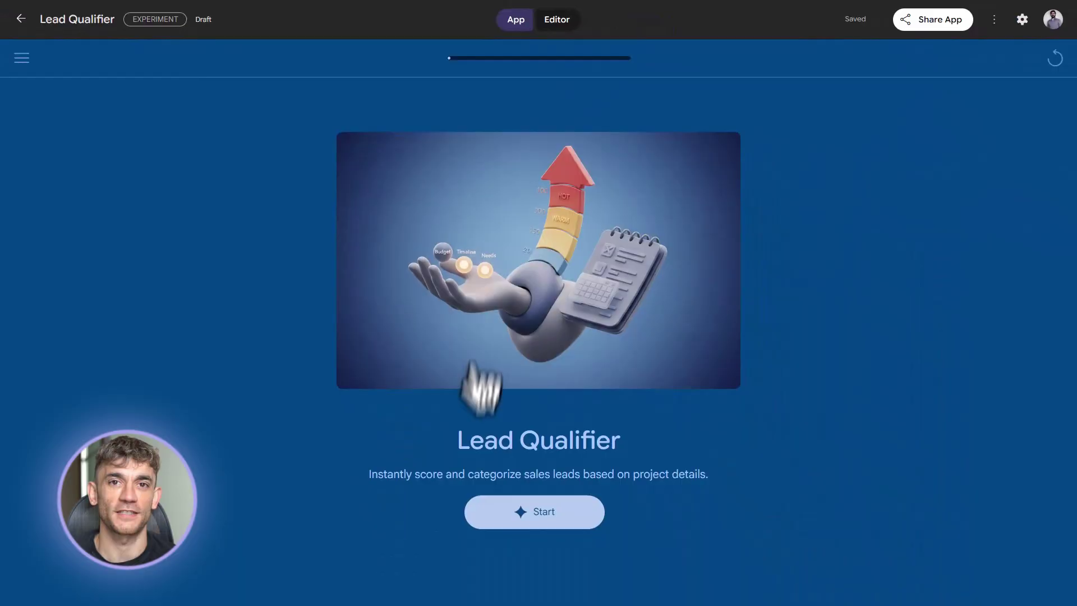
{"action": "left_click", "coordinate": [561, 512]}
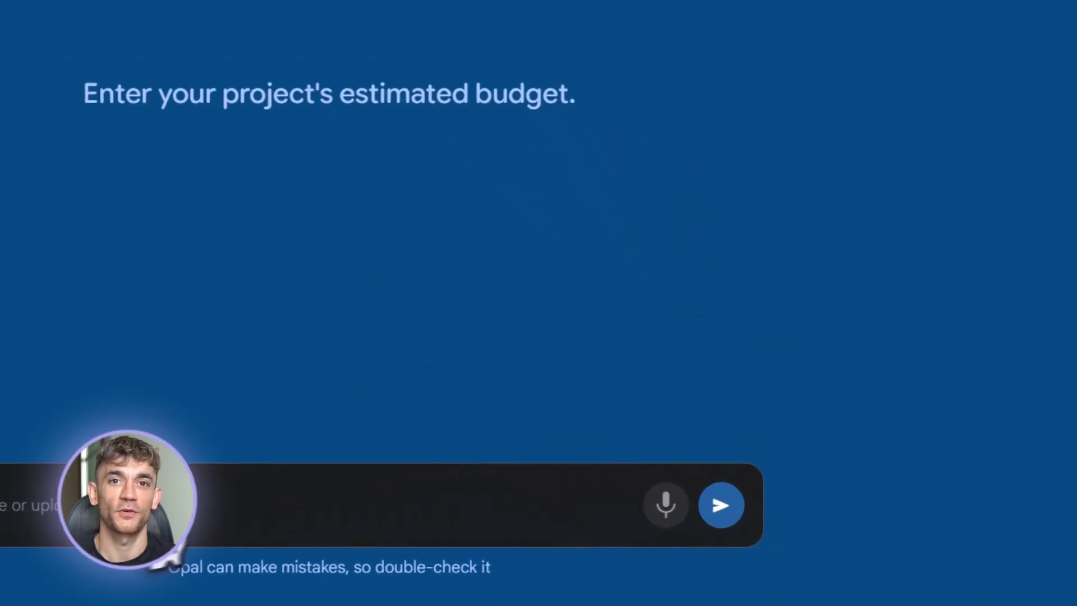
{"action": "left_click", "coordinate": [307, 539]}
{"action": "type", "text": "10"}
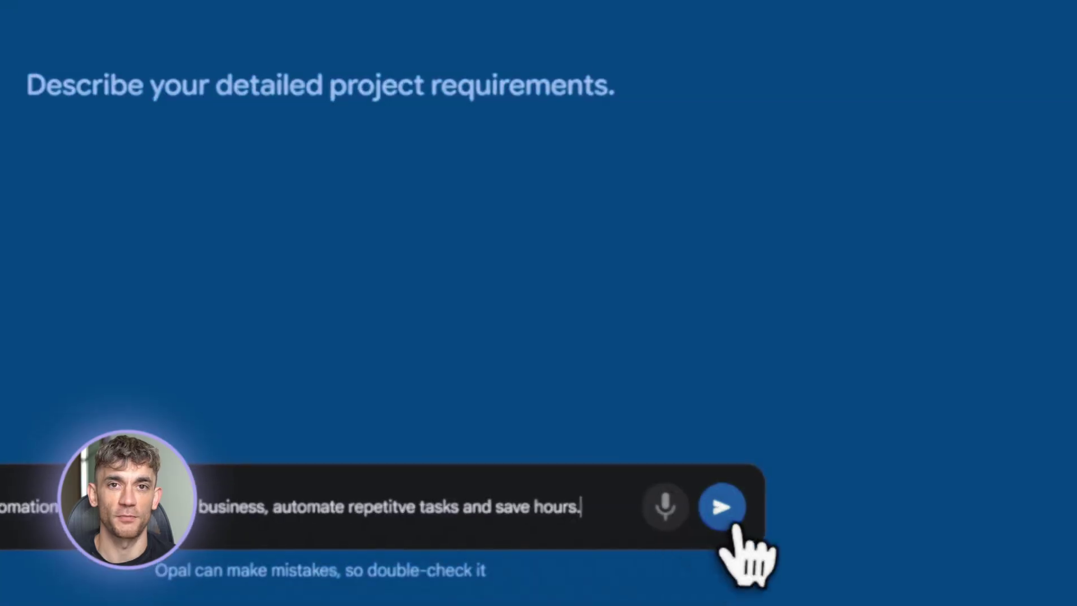
{"action": "left_click", "coordinate": [776, 544]}
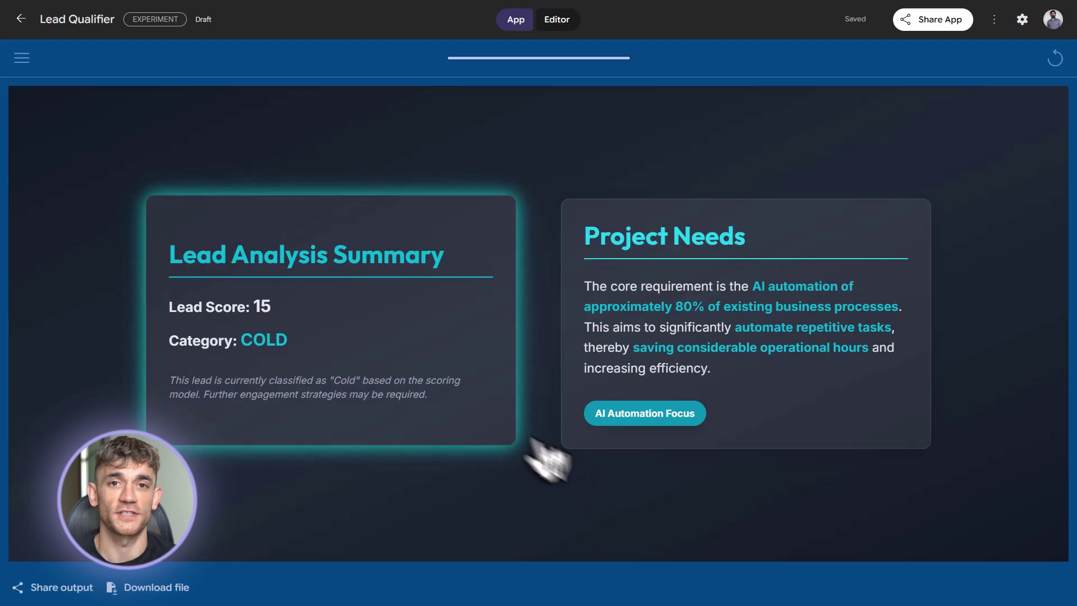
Step: Review the Lead Score: 15 result, then restart the Lead Qualifier app
{"action": "left_click_drag", "start_coordinate": [169, 306], "coordinate": [306, 308]}
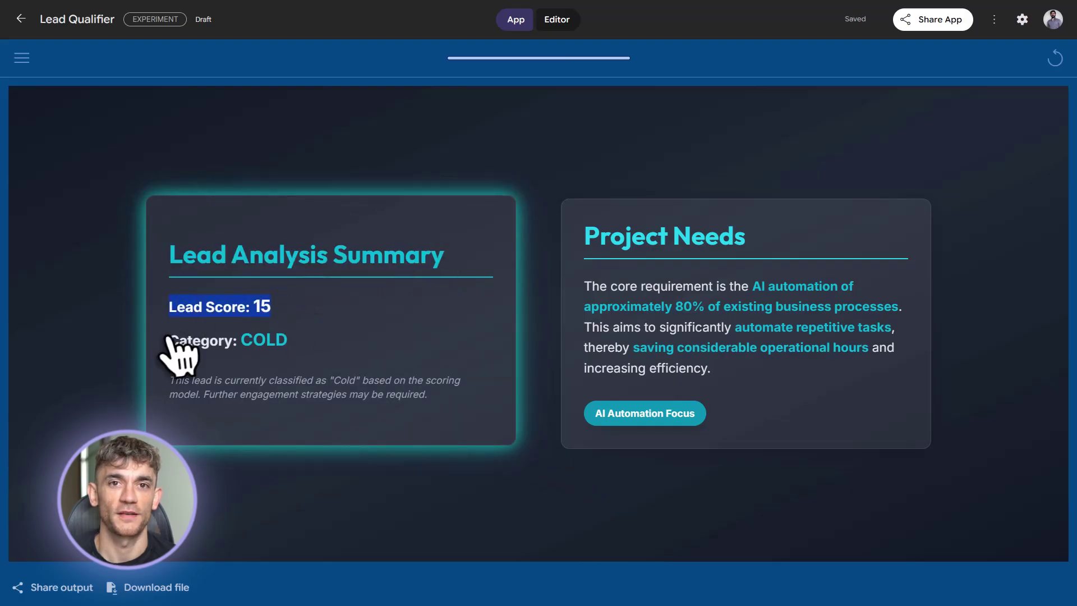
{"action": "left_click", "coordinate": [299, 339]}
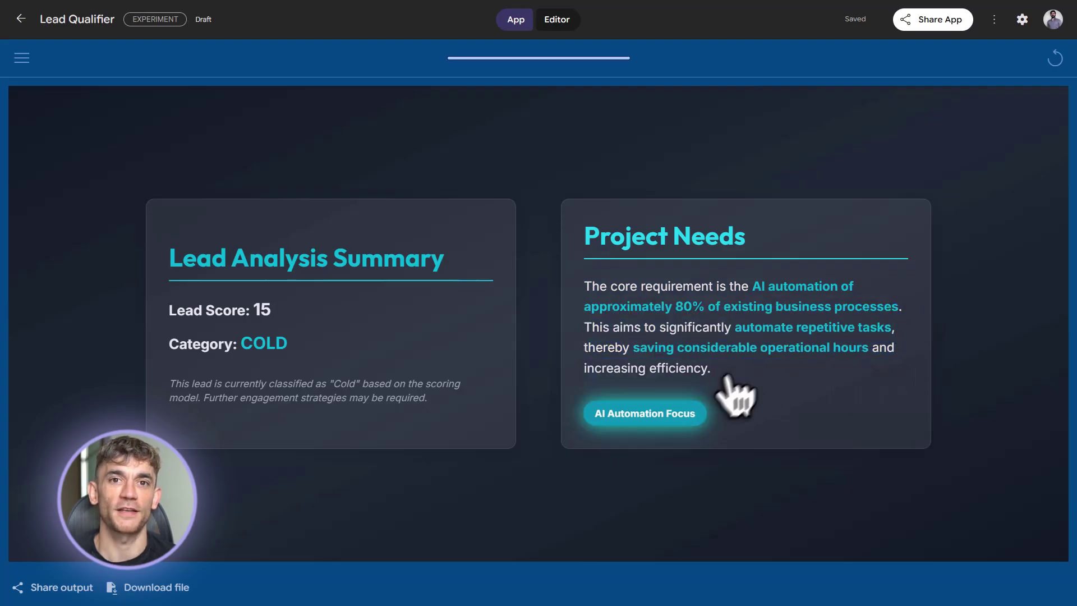
{"action": "left_click", "coordinate": [1055, 59]}
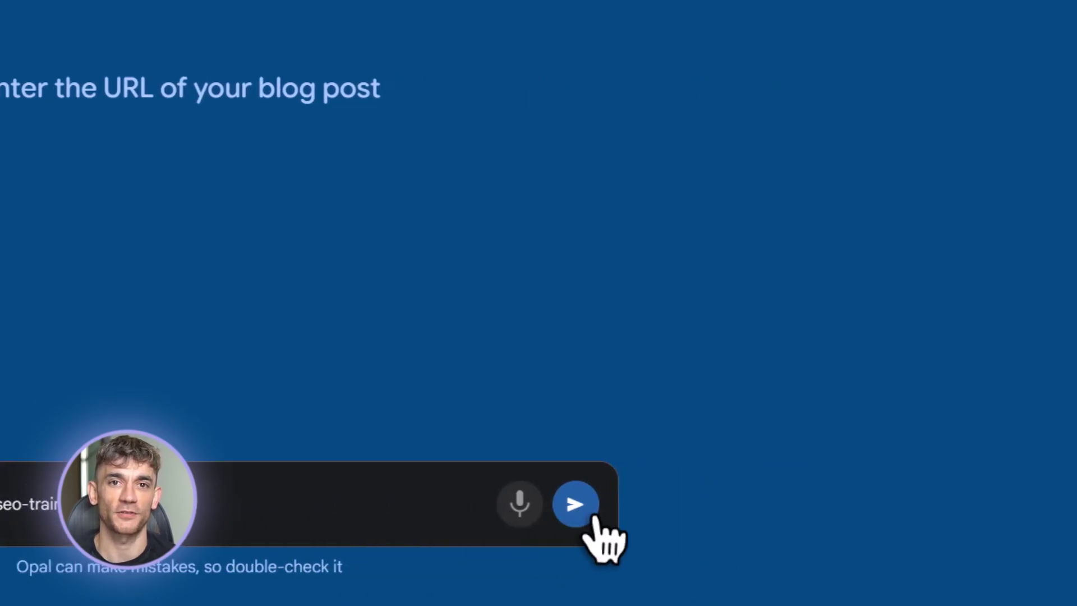
Step: Submit the blog post URL and review the generated Summary paragraph
{"action": "left_click", "coordinate": [750, 503]}
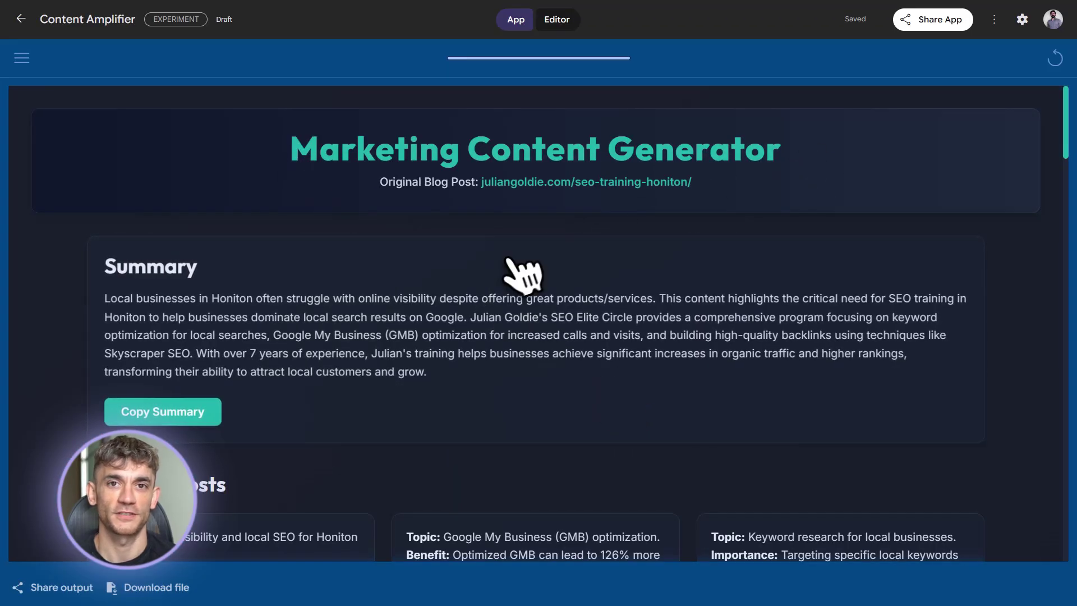
{"action": "scroll", "coordinate": [522, 275], "scroll_direction": "down", "scroll_amount": 4}
{"action": "scroll", "coordinate": [493, 271], "scroll_direction": "up", "scroll_amount": 2}
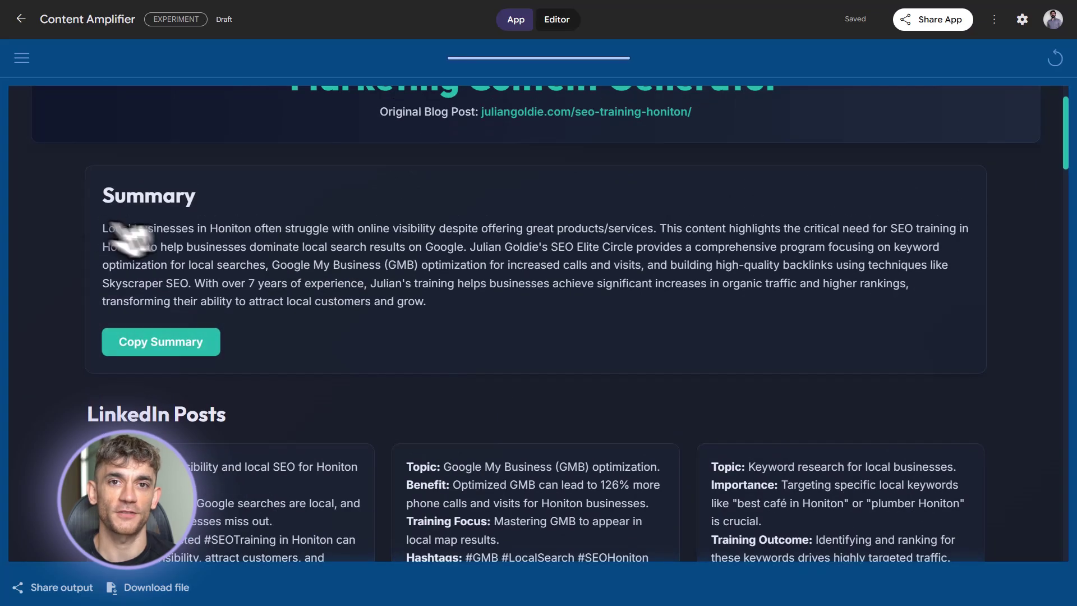
{"action": "left_click_drag", "start_coordinate": [104, 227], "coordinate": [473, 329]}
{"action": "left_click", "coordinate": [473, 329]}
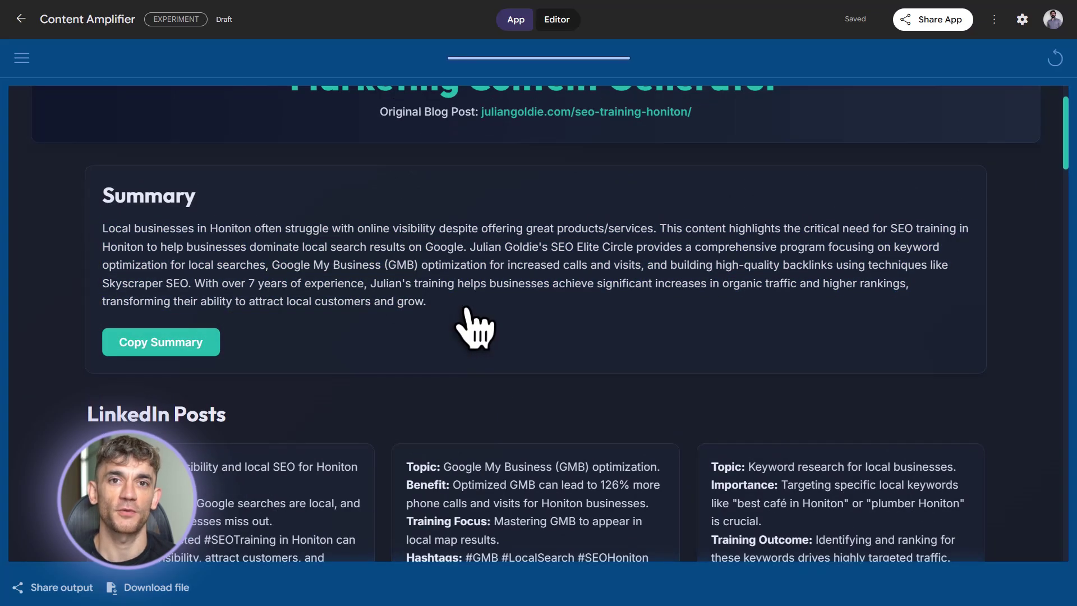
Step: Scroll through the LinkedIn posts and tweets down to the Detailed Newsletter Draft
{"action": "scroll", "coordinate": [474, 327], "scroll_direction": "down", "scroll_amount": 3}
{"action": "scroll", "coordinate": [477, 314], "scroll_direction": "down", "scroll_amount": 5}
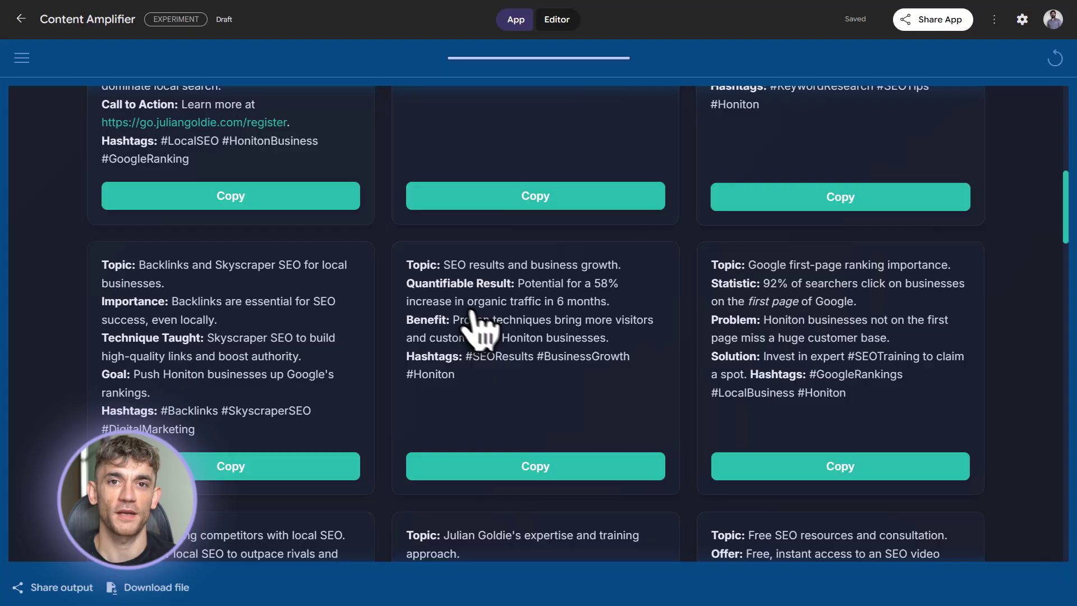
{"action": "scroll", "coordinate": [617, 390], "scroll_direction": "down", "scroll_amount": 10}
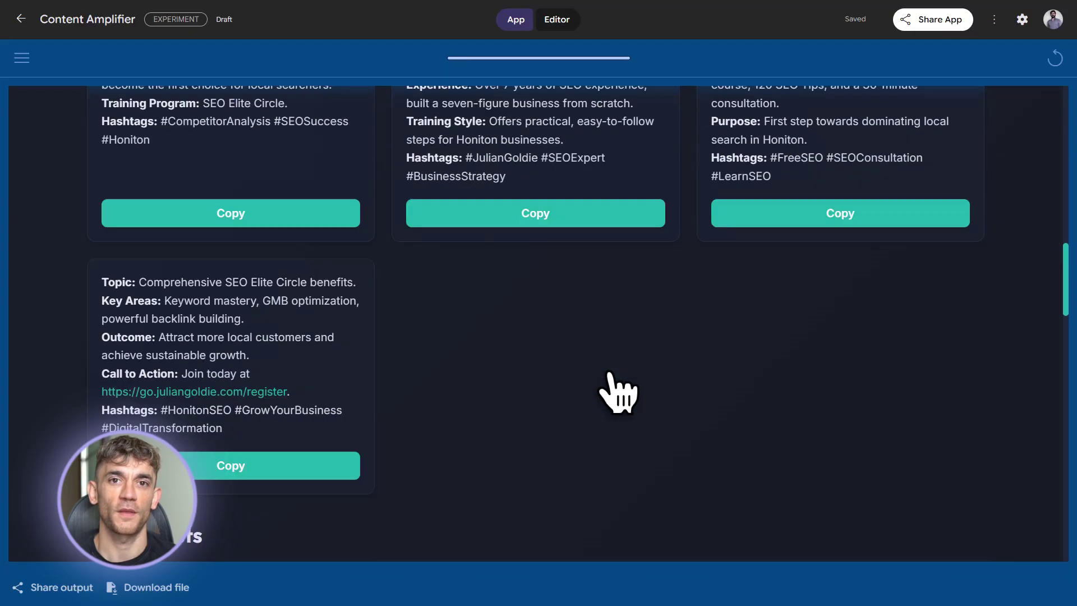
{"action": "scroll", "coordinate": [619, 393], "scroll_direction": "down", "scroll_amount": 7}
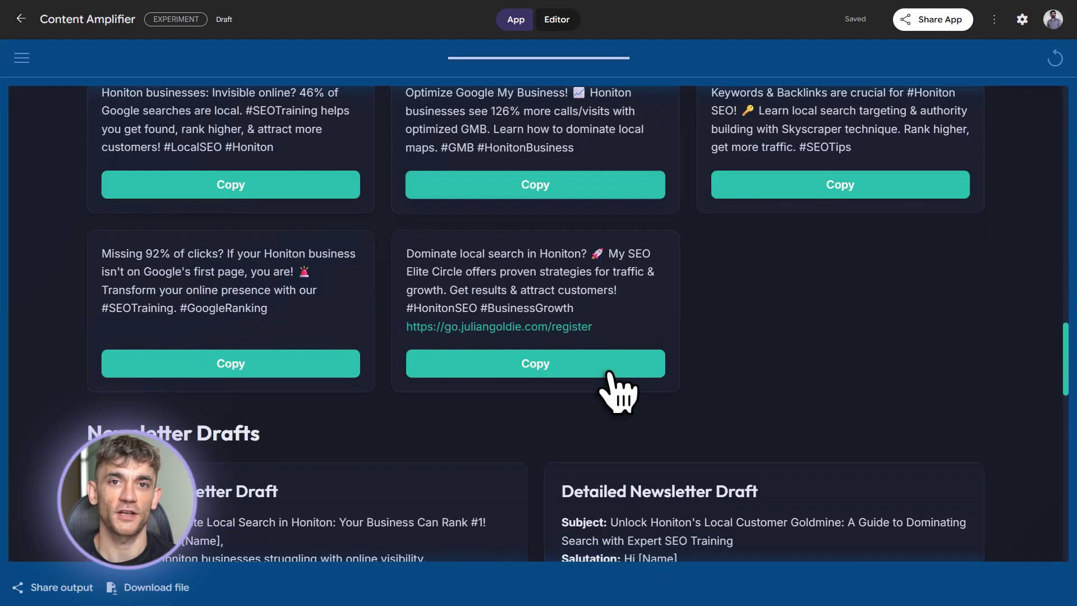
{"action": "scroll", "coordinate": [618, 392], "scroll_direction": "down", "scroll_amount": 6}
{"action": "scroll", "coordinate": [618, 392], "scroll_direction": "up", "scroll_amount": 1}
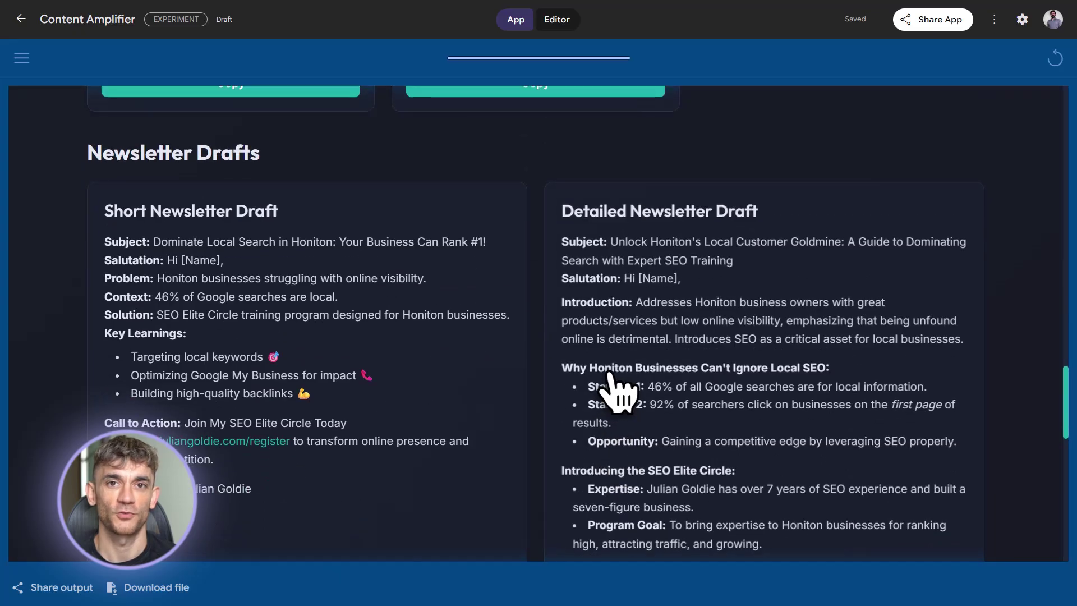
{"action": "left_click_drag", "start_coordinate": [83, 154], "coordinate": [292, 182]}
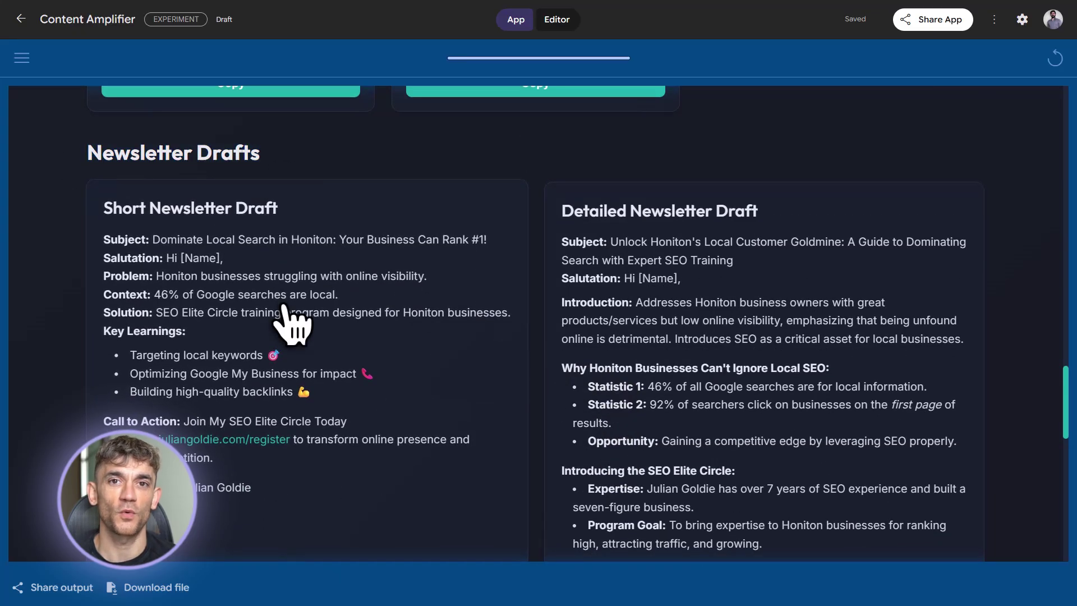
{"action": "scroll", "coordinate": [293, 320], "scroll_direction": "down", "scroll_amount": 1}
{"action": "scroll", "coordinate": [308, 260], "scroll_direction": "up", "scroll_amount": 2}
{"action": "left_click_drag", "start_coordinate": [554, 284], "coordinate": [761, 274]}
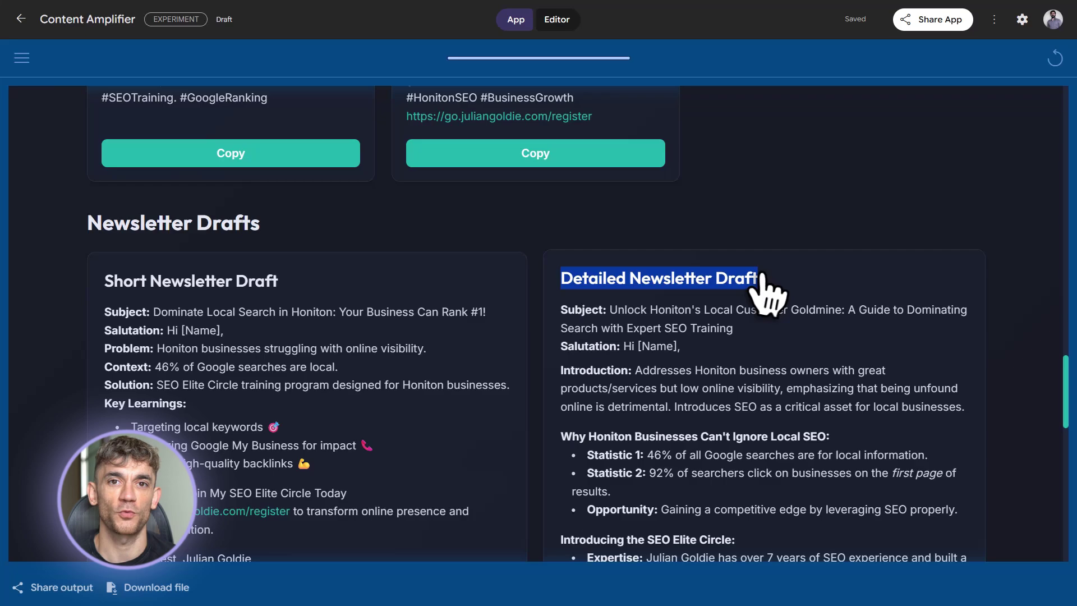
{"action": "scroll", "coordinate": [666, 336], "scroll_direction": "down", "scroll_amount": 3}
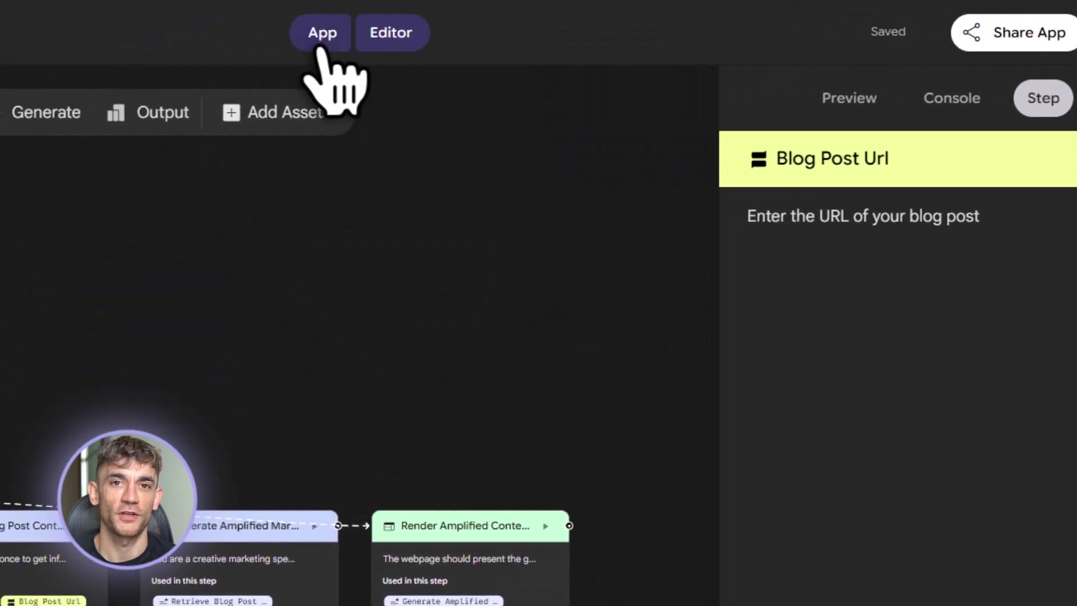
Step: Switch Content Amplifier to App mode, start it and paste the blog post URL
{"action": "left_click", "coordinate": [564, 49]}
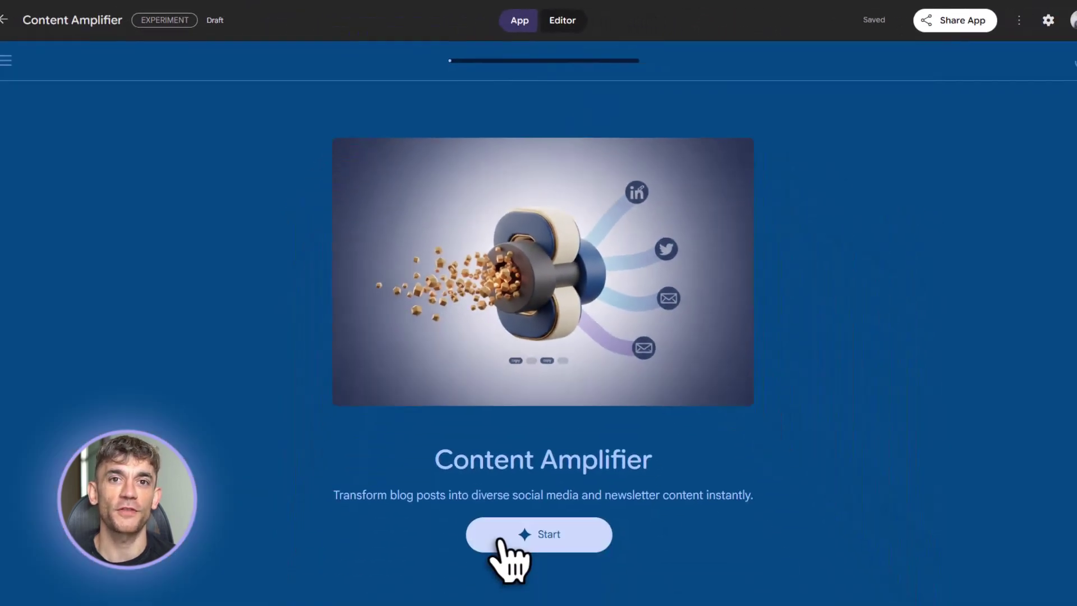
{"action": "left_click", "coordinate": [507, 535]}
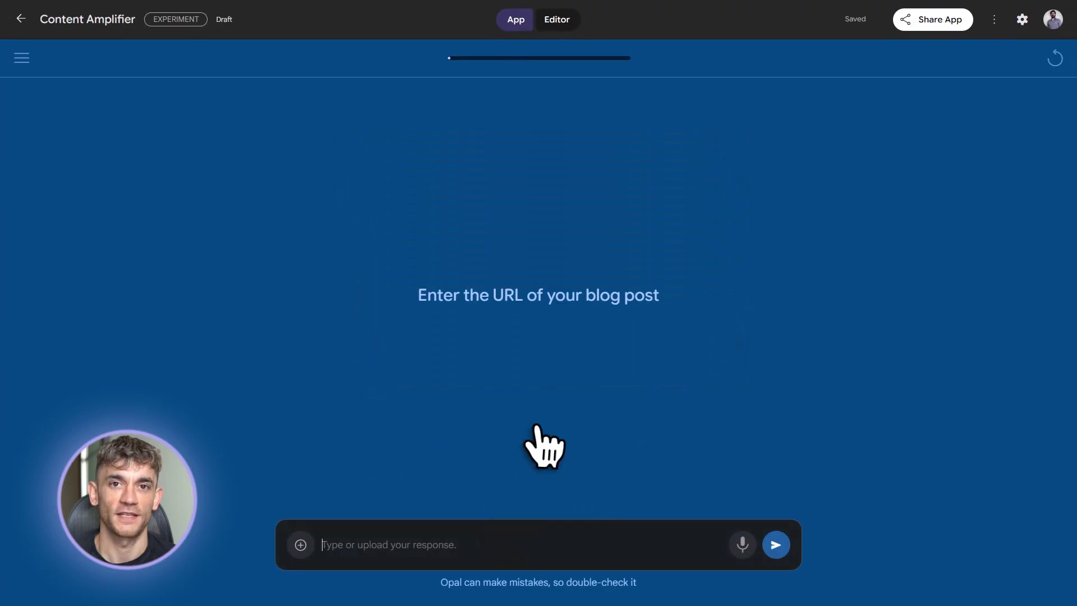
{"action": "left_click", "coordinate": [427, 557]}
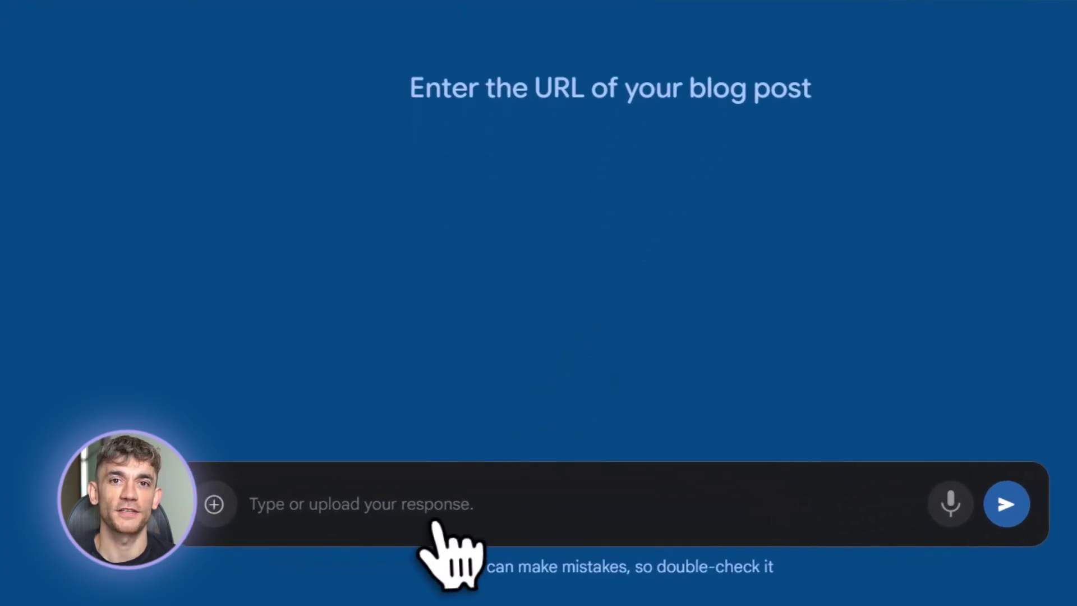
{"action": "type", "text": "https://juliangoldie.com/seo-training-honiton/"}
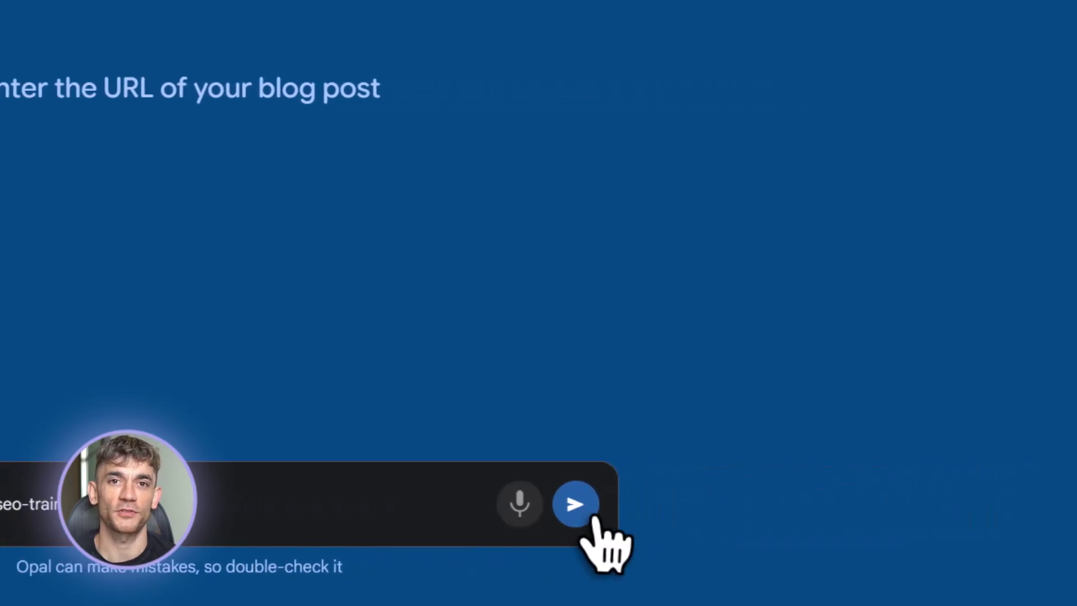
Step: Submit the URL and review the Summary paragraph of the generated marketing content
{"action": "left_click", "coordinate": [1006, 503]}
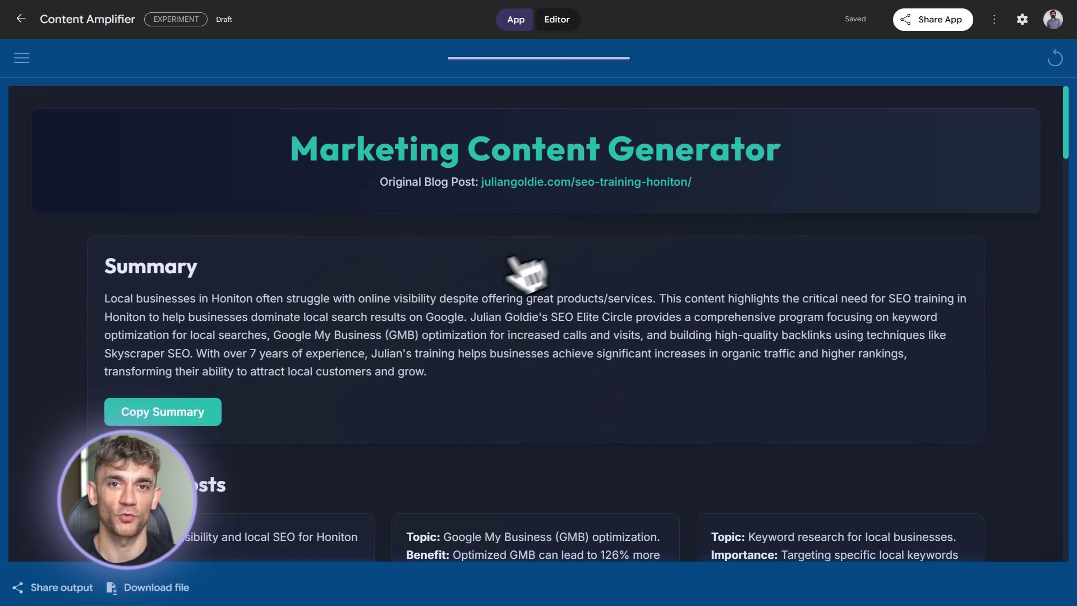
{"action": "scroll", "coordinate": [513, 274], "scroll_direction": "down", "scroll_amount": 4}
{"action": "scroll", "coordinate": [505, 274], "scroll_direction": "up", "scroll_amount": 3}
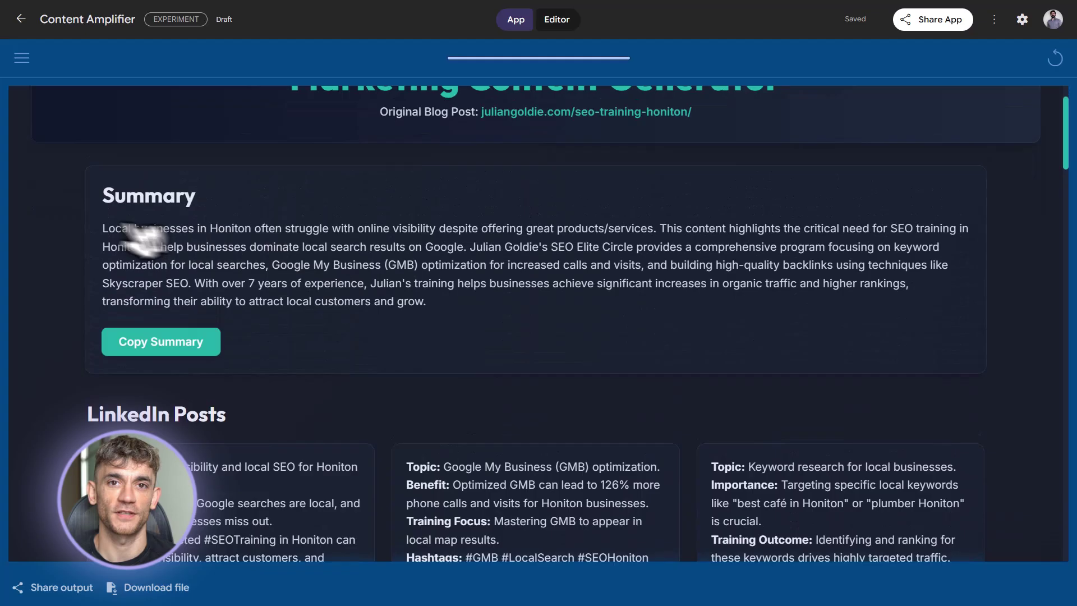
{"action": "left_click_drag", "start_coordinate": [103, 228], "coordinate": [464, 307]}
{"action": "left_click", "coordinate": [466, 309]}
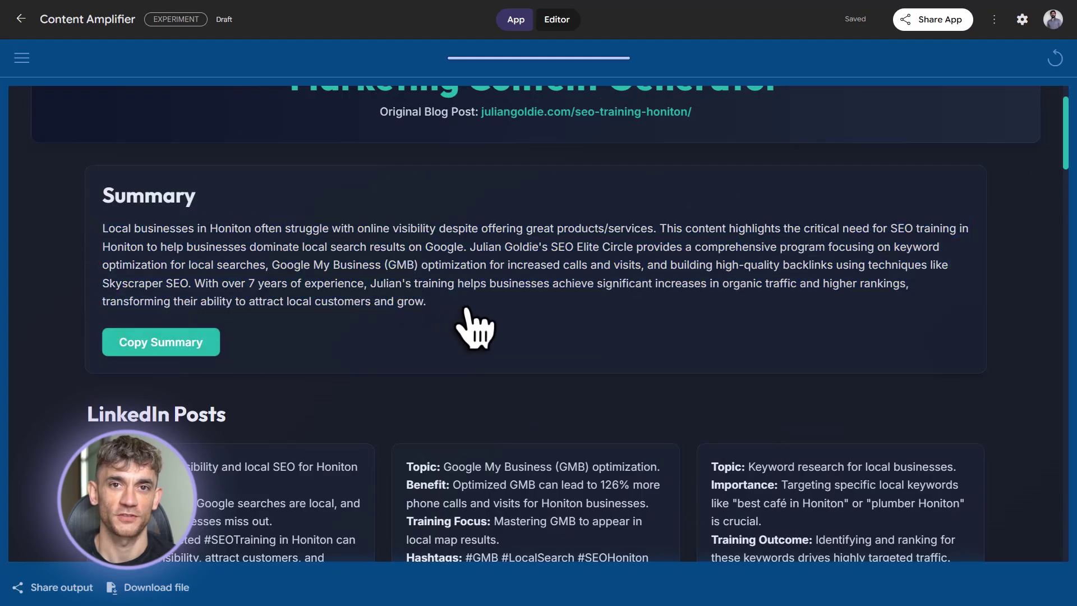
Step: Scroll through the LinkedIn posts, tweets and both newsletter drafts
{"action": "scroll", "coordinate": [466, 311], "scroll_direction": "down", "scroll_amount": 4}
{"action": "scroll", "coordinate": [468, 312], "scroll_direction": "down", "scroll_amount": 5}
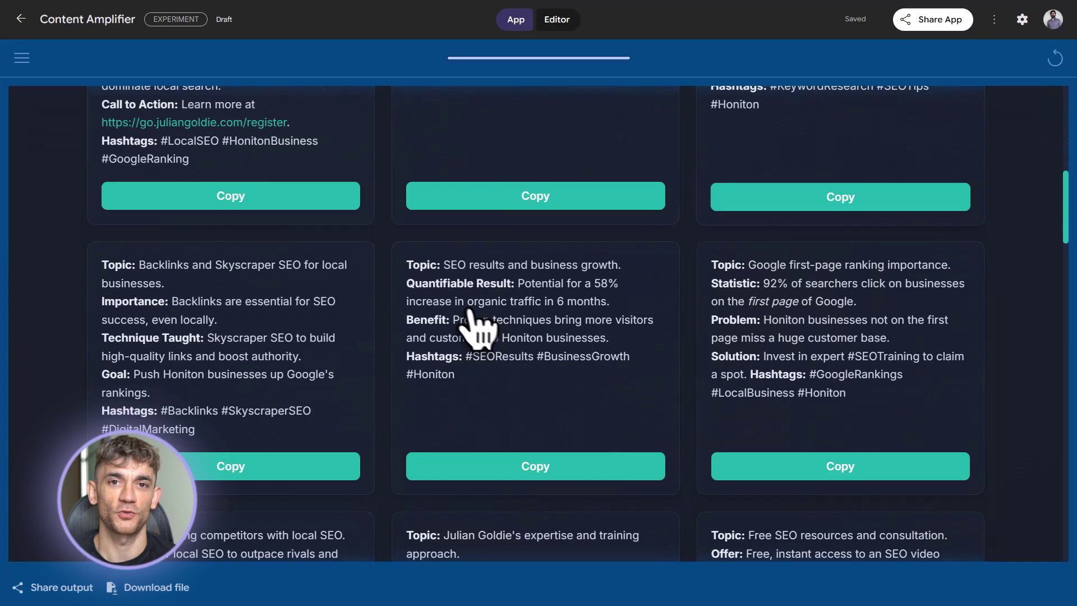
{"action": "scroll", "coordinate": [614, 387], "scroll_direction": "down", "scroll_amount": 8}
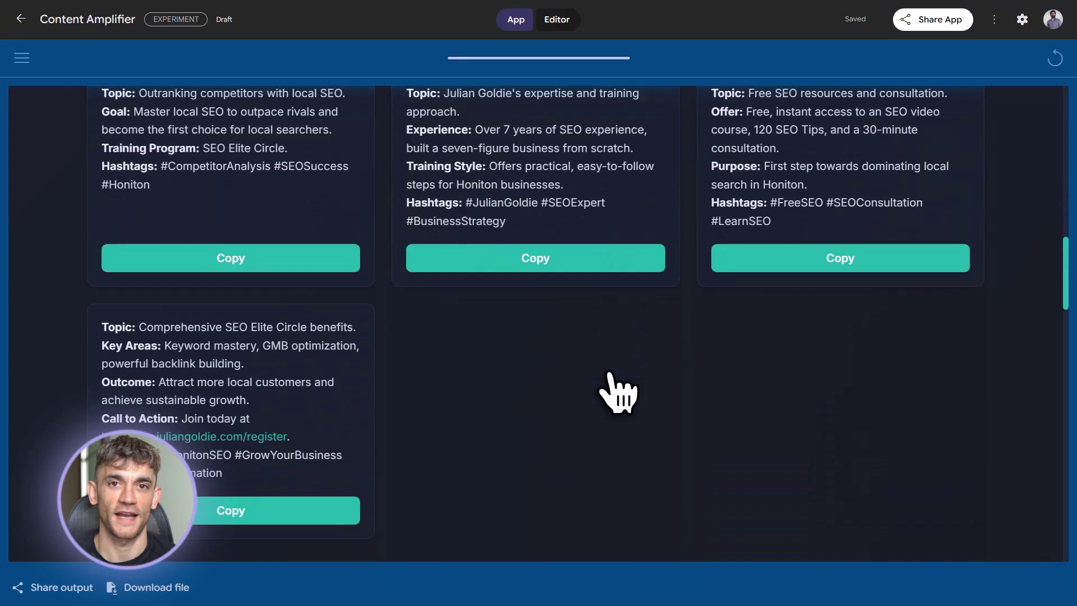
{"action": "scroll", "coordinate": [617, 393], "scroll_direction": "down", "scroll_amount": 10}
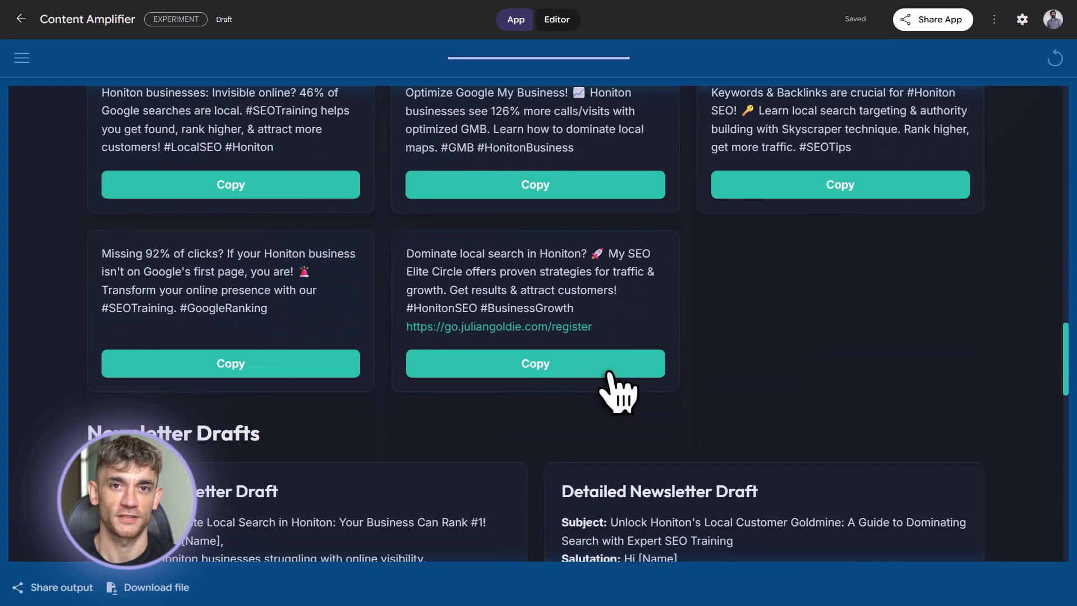
{"action": "scroll", "coordinate": [617, 392], "scroll_direction": "down", "scroll_amount": 6}
{"action": "scroll", "coordinate": [614, 389], "scroll_direction": "up", "scroll_amount": 1}
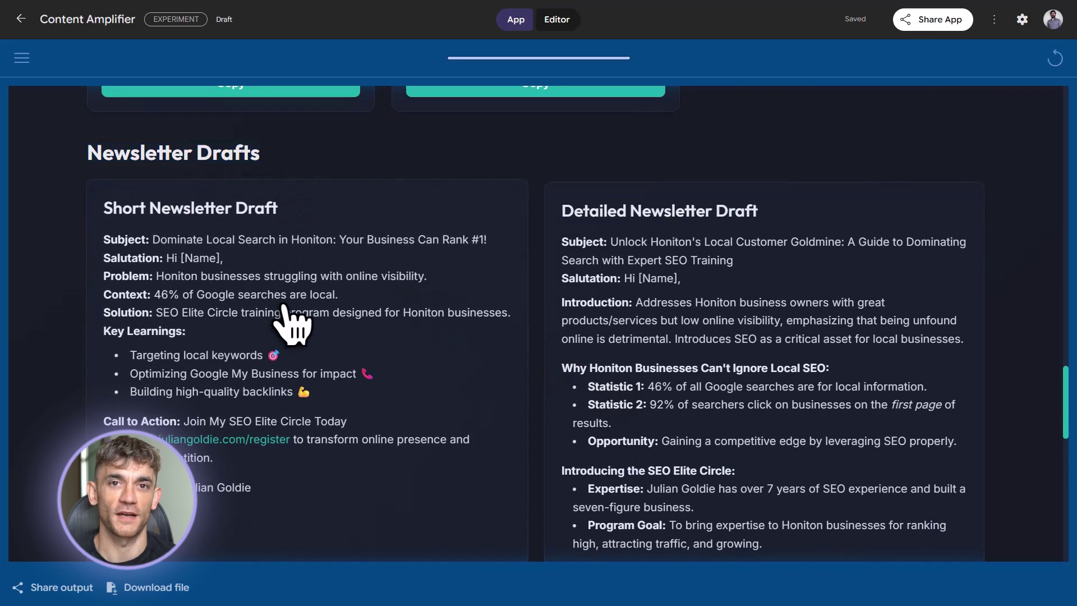
{"action": "scroll", "coordinate": [289, 308], "scroll_direction": "down", "scroll_amount": 3}
{"action": "scroll", "coordinate": [301, 264], "scroll_direction": "up", "scroll_amount": 4}
{"action": "left_click_drag", "start_coordinate": [553, 283], "coordinate": [760, 275]}
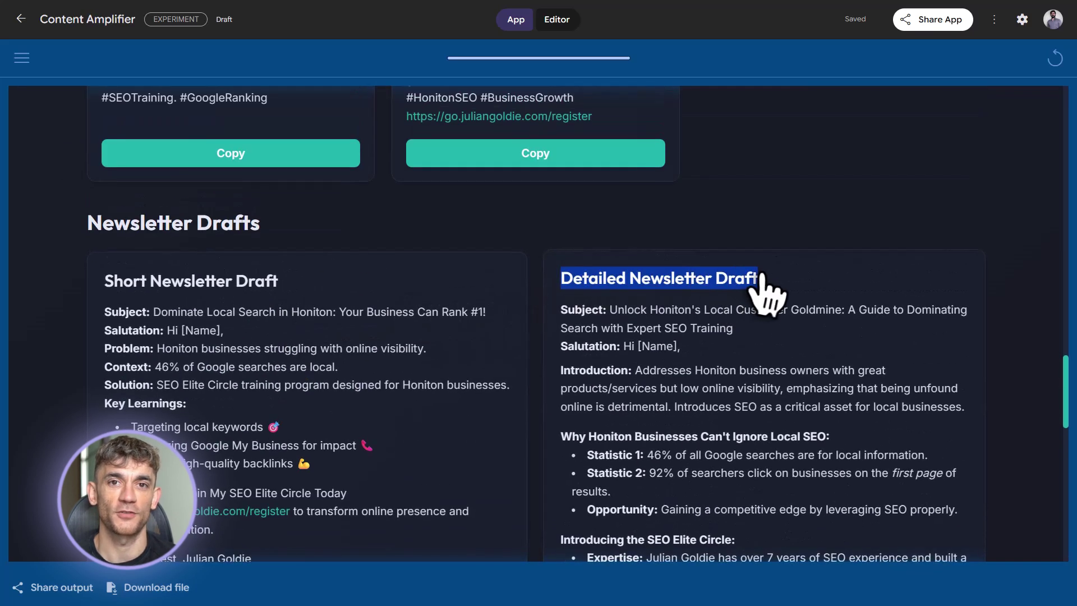
{"action": "left_click", "coordinate": [687, 292]}
{"action": "scroll", "coordinate": [673, 314], "scroll_direction": "down", "scroll_amount": 1}
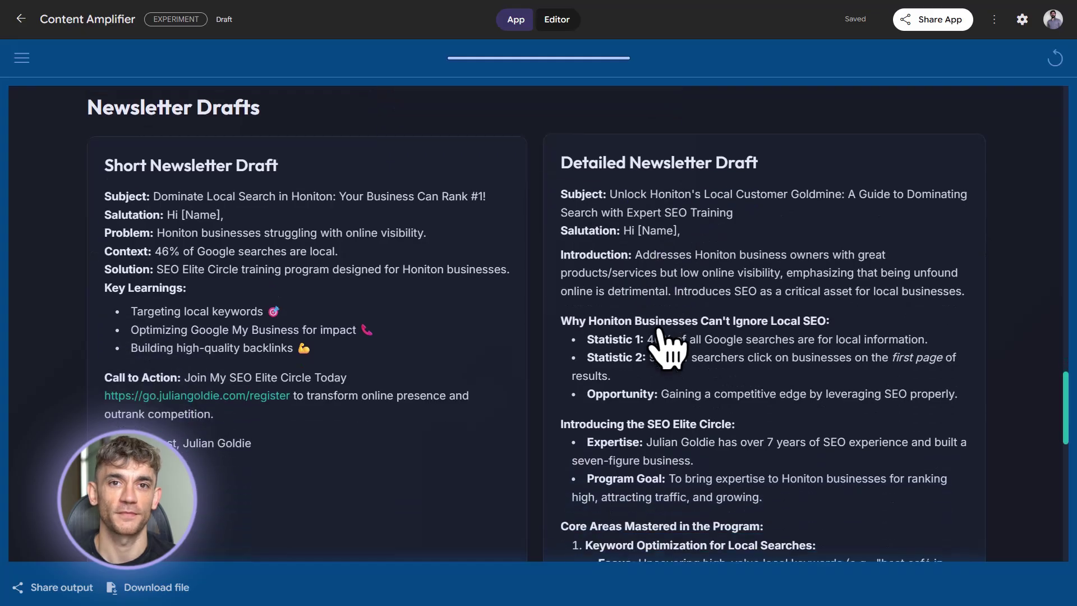
{"action": "scroll", "coordinate": [667, 348], "scroll_direction": "down", "scroll_amount": 5}
{"action": "scroll", "coordinate": [667, 348], "scroll_direction": "down", "scroll_amount": 9}
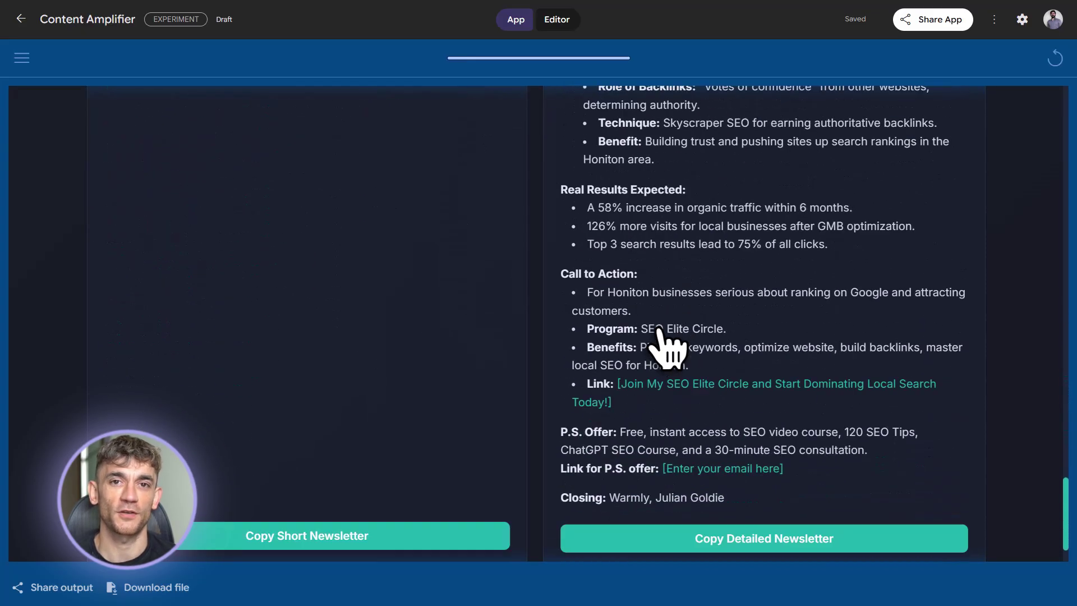
{"action": "scroll", "coordinate": [660, 331], "scroll_direction": "up", "scroll_amount": 20}
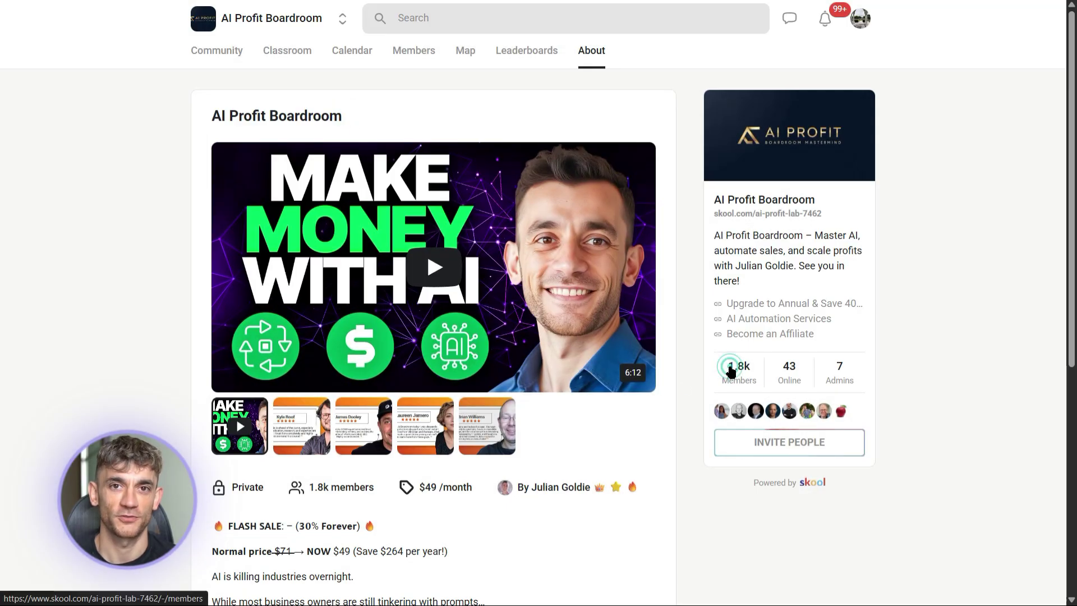
Step: Browse the Skool About page and Community feed, then switch to the Classroom
{"action": "scroll", "coordinate": [663, 407], "scroll_direction": "down", "scroll_amount": 8}
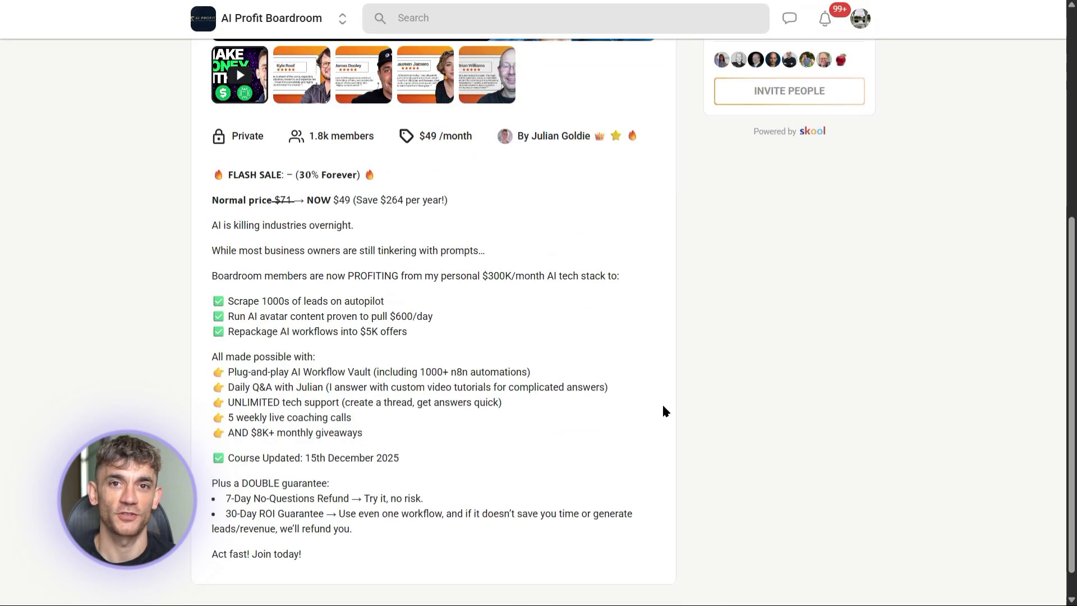
{"action": "scroll", "coordinate": [662, 407], "scroll_direction": "up", "scroll_amount": 8}
{"action": "scroll", "coordinate": [663, 411], "scroll_direction": "up", "scroll_amount": 1}
{"action": "left_click", "coordinate": [234, 58]}
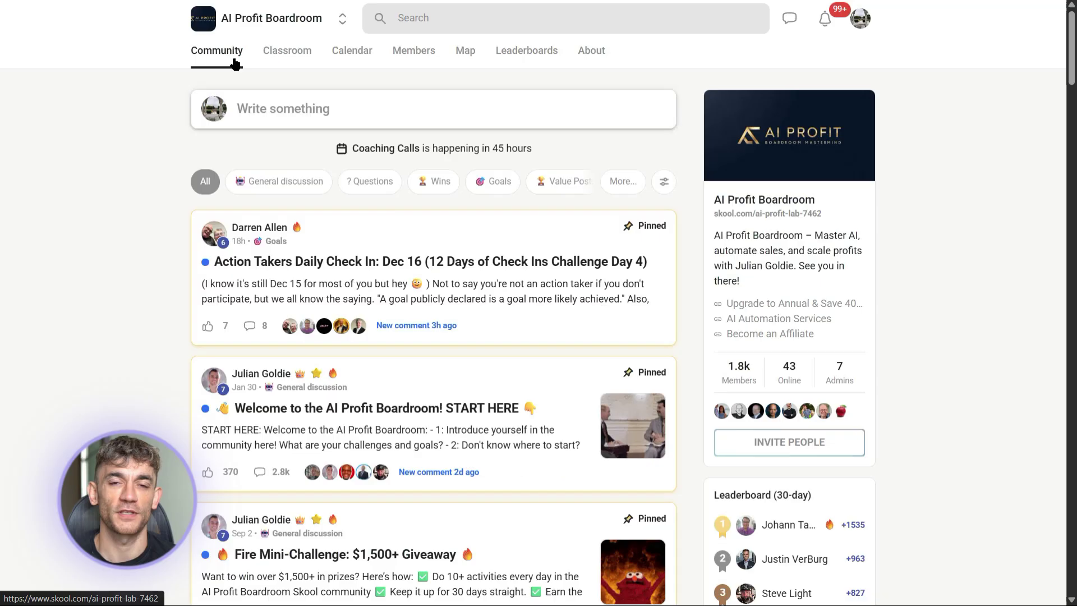
{"action": "scroll", "coordinate": [686, 324], "scroll_direction": "down", "scroll_amount": 5}
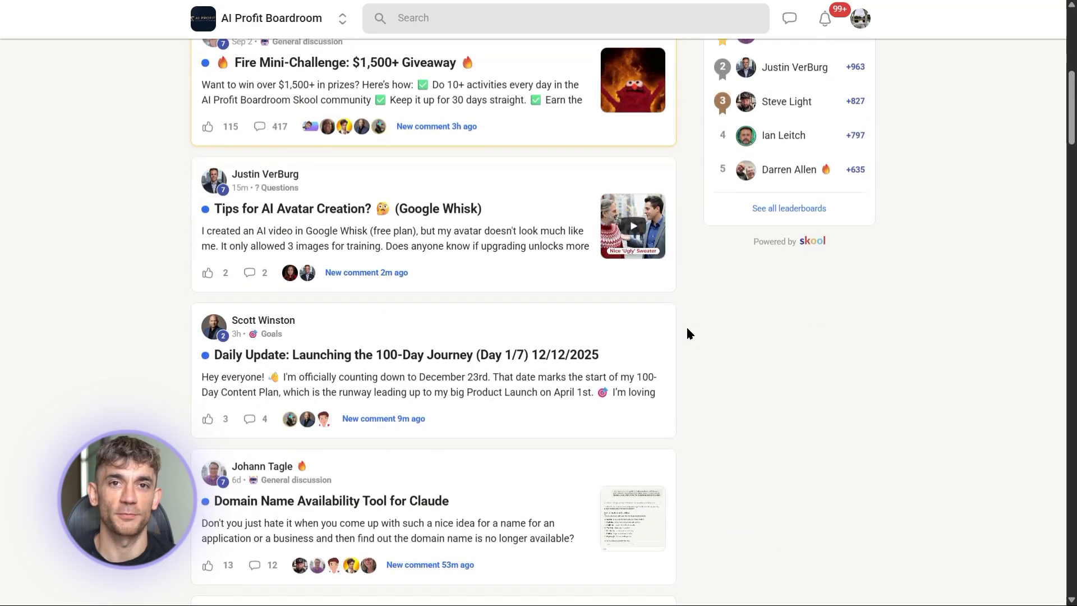
{"action": "scroll", "coordinate": [685, 326], "scroll_direction": "up", "scroll_amount": 9}
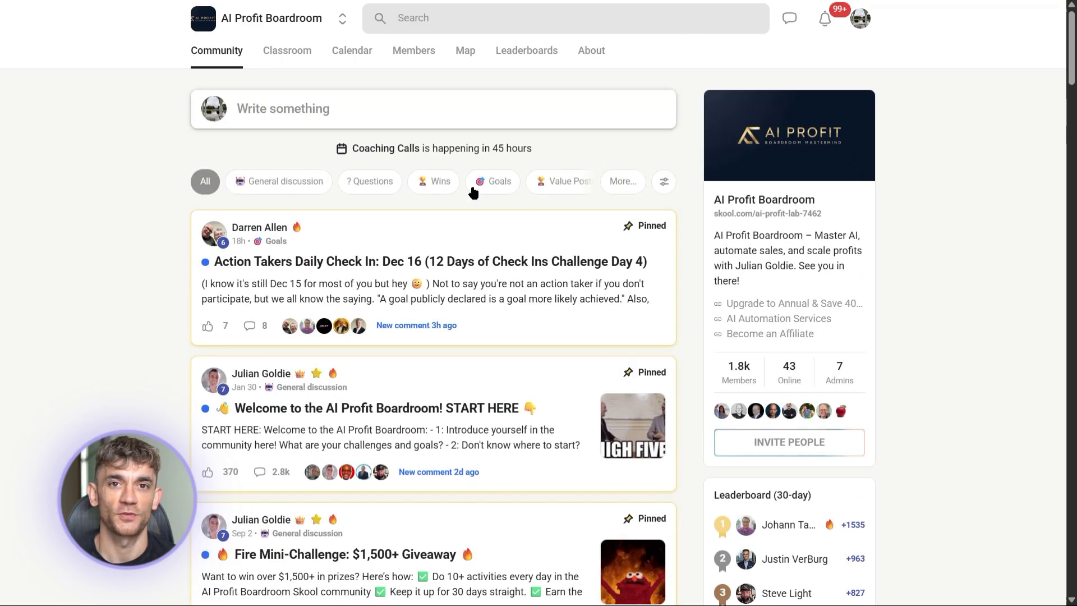
{"action": "left_click", "coordinate": [306, 59]}
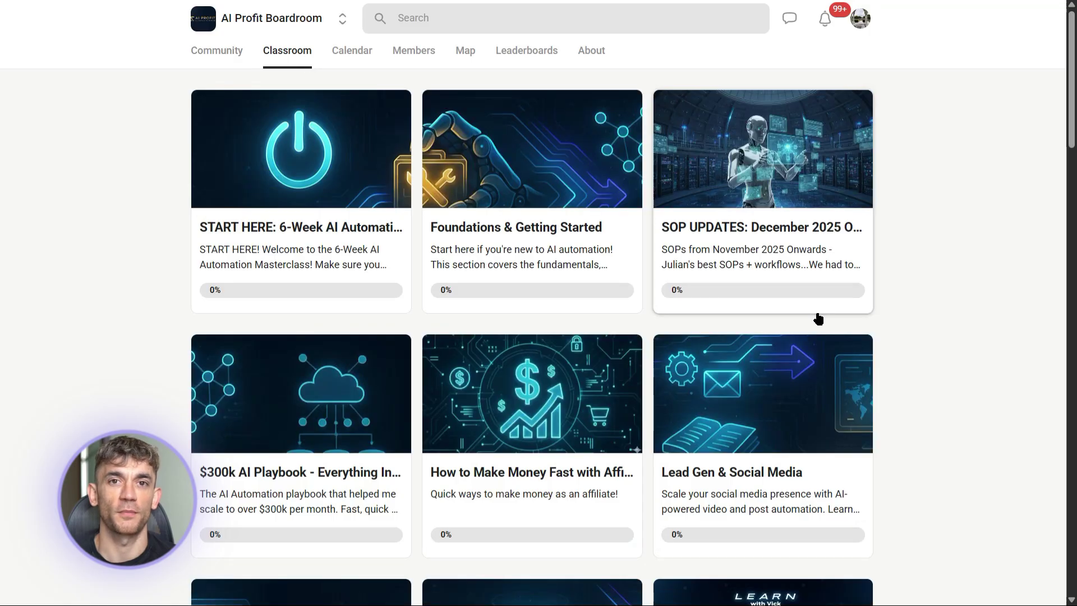
Step: Open the AI Agents & Workflows course and highlight the Market Insight app description
{"action": "scroll", "coordinate": [617, 312], "scroll_direction": "down", "scroll_amount": 10}
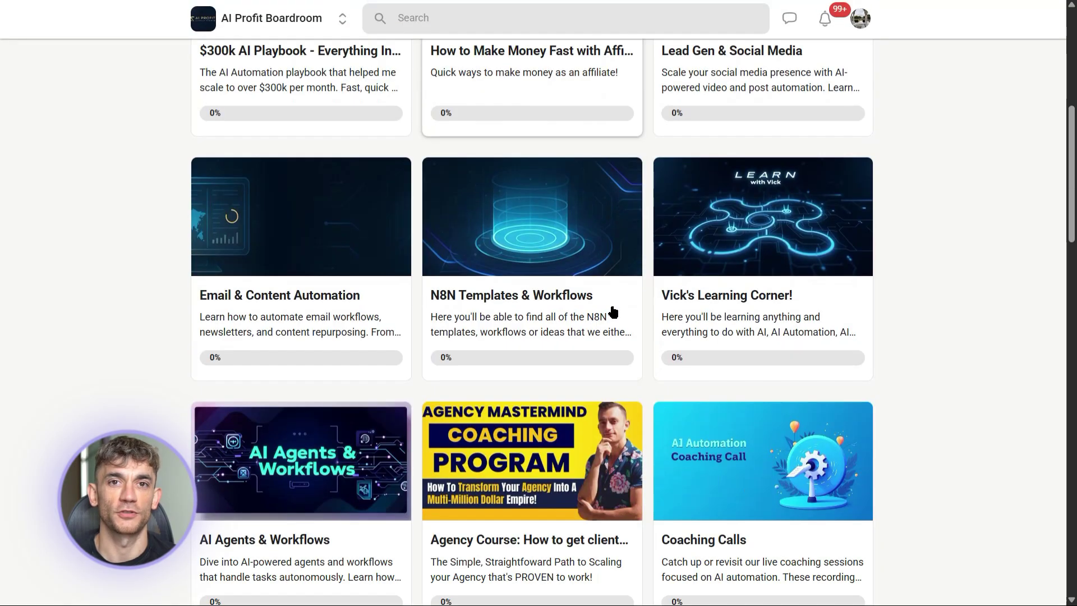
{"action": "scroll", "coordinate": [613, 312], "scroll_direction": "down", "scroll_amount": 1}
{"action": "scroll", "coordinate": [498, 325], "scroll_direction": "up", "scroll_amount": 1}
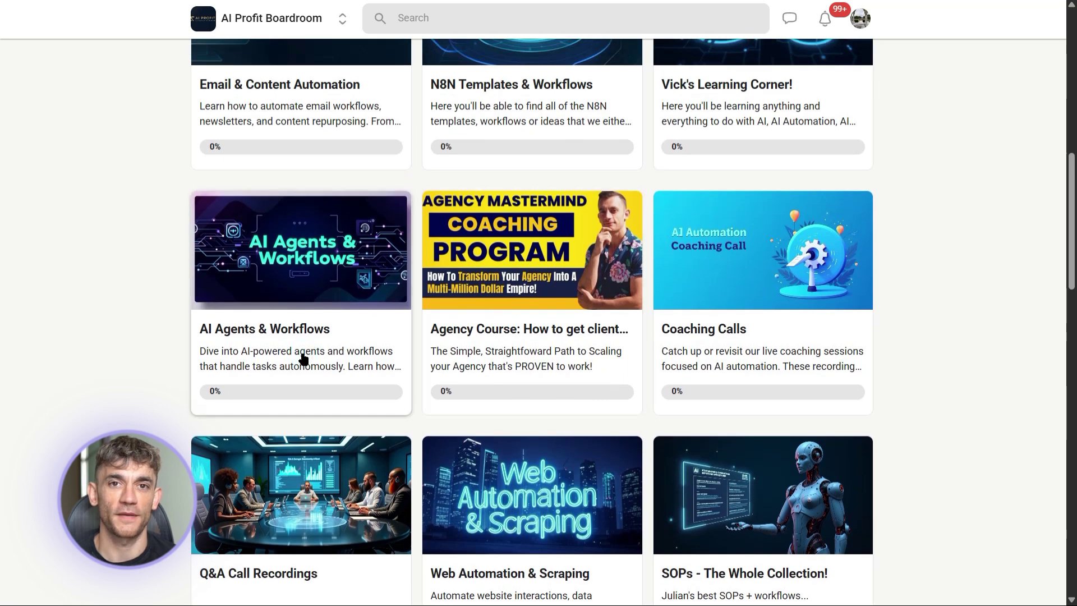
{"action": "left_click", "coordinate": [392, 348]}
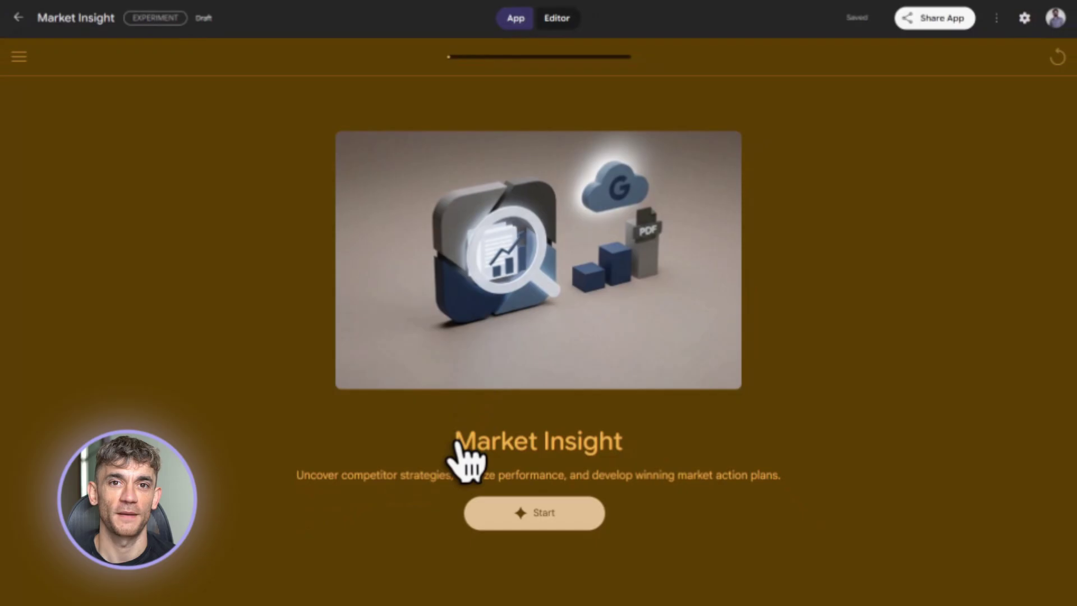
{"action": "left_click_drag", "start_coordinate": [458, 437], "coordinate": [642, 448]}
{"action": "left_click", "coordinate": [637, 446]}
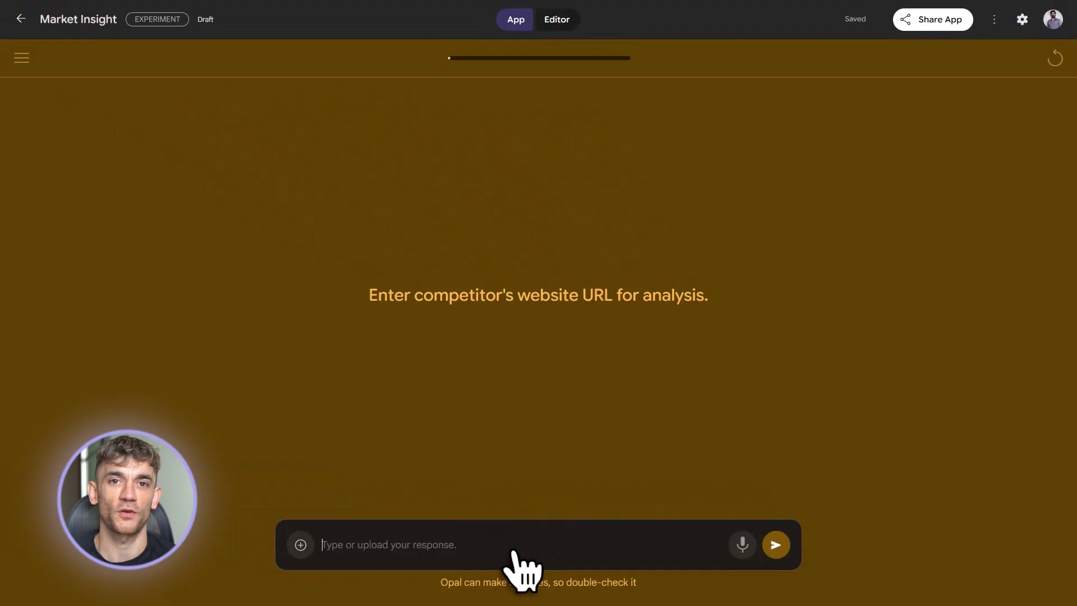
Step: Paste the competitor's website URL into Market Insight and send it for analysis
{"action": "key", "text": "ctrl+v"}
{"action": "key", "text": "ctrl+z"}
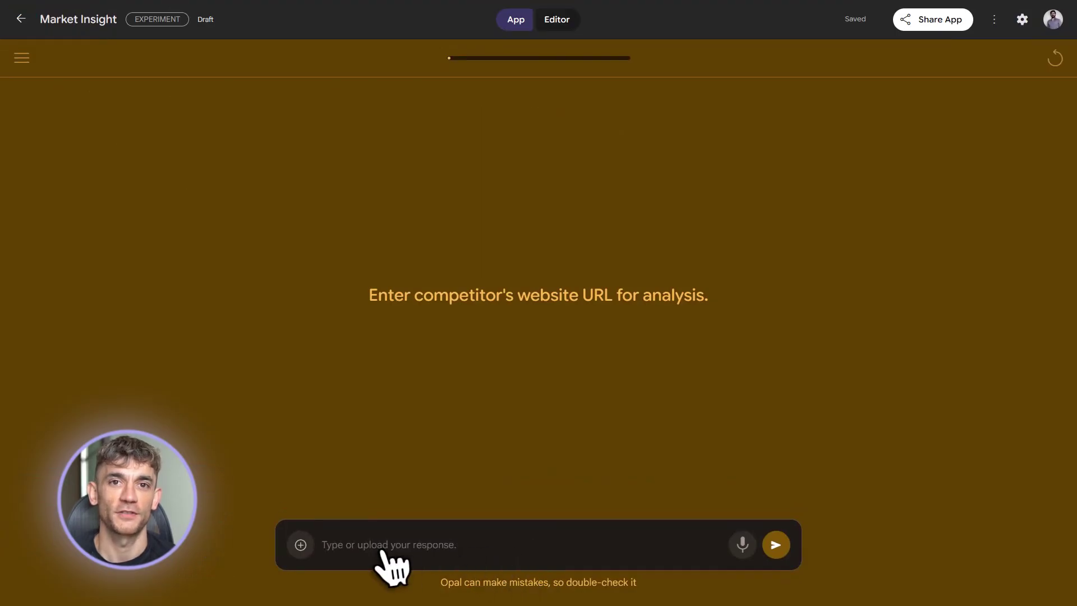
{"action": "type", "text": "https://aiprofitboardroom.com/"}
{"action": "left_click", "coordinate": [776, 545]}
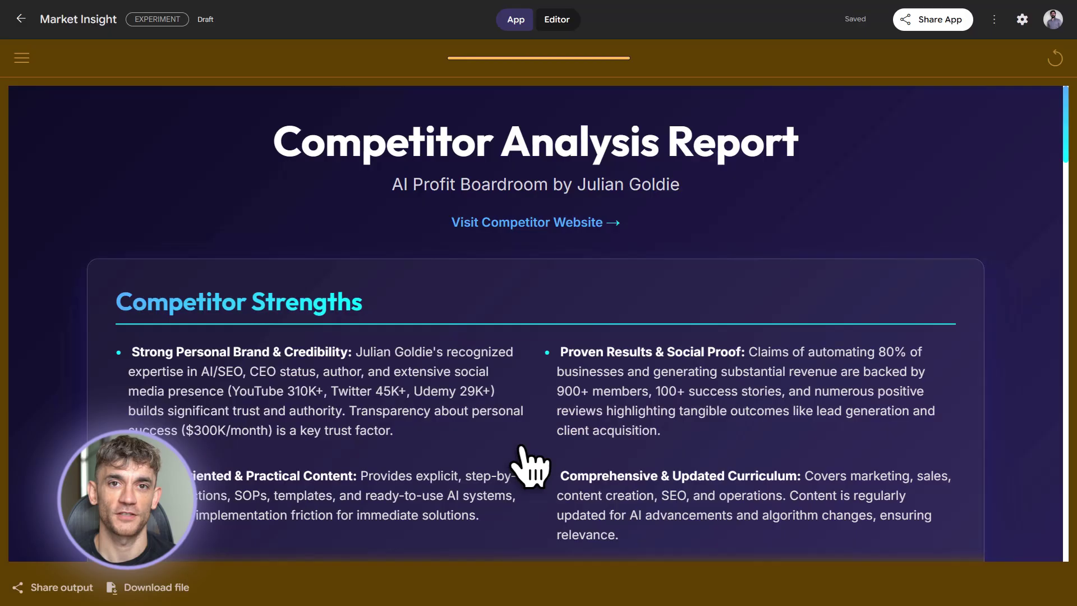
Step: Read the Competitor Analysis Report, highlighting the Strong Personal Brand & Credibility strength
{"action": "left_click_drag", "start_coordinate": [276, 143], "coordinate": [805, 152]}
{"action": "left_click_drag", "start_coordinate": [390, 199], "coordinate": [726, 208]}
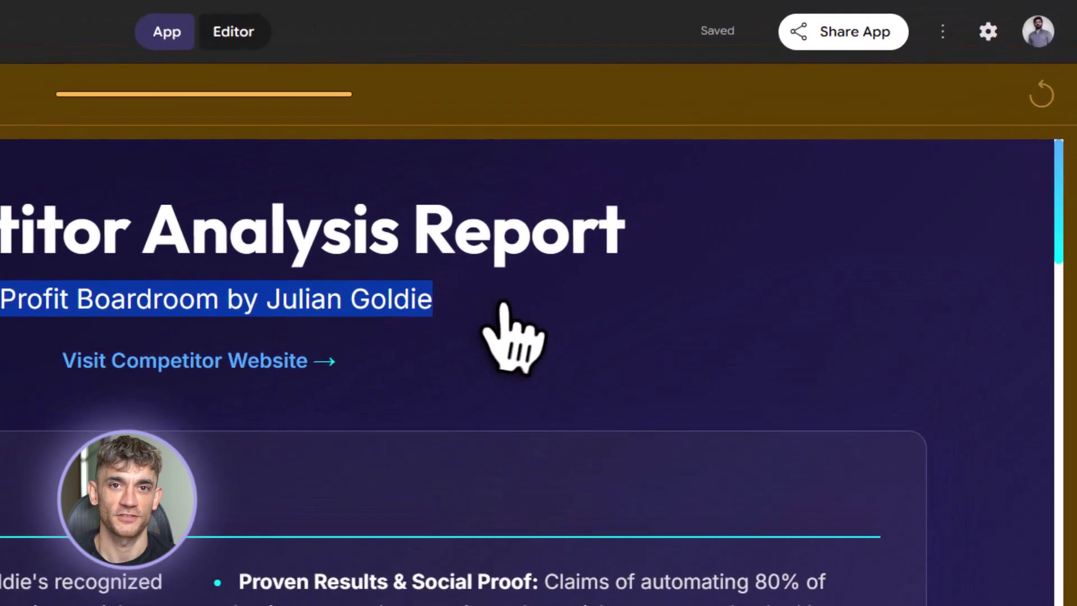
{"action": "left_click", "coordinate": [645, 213]}
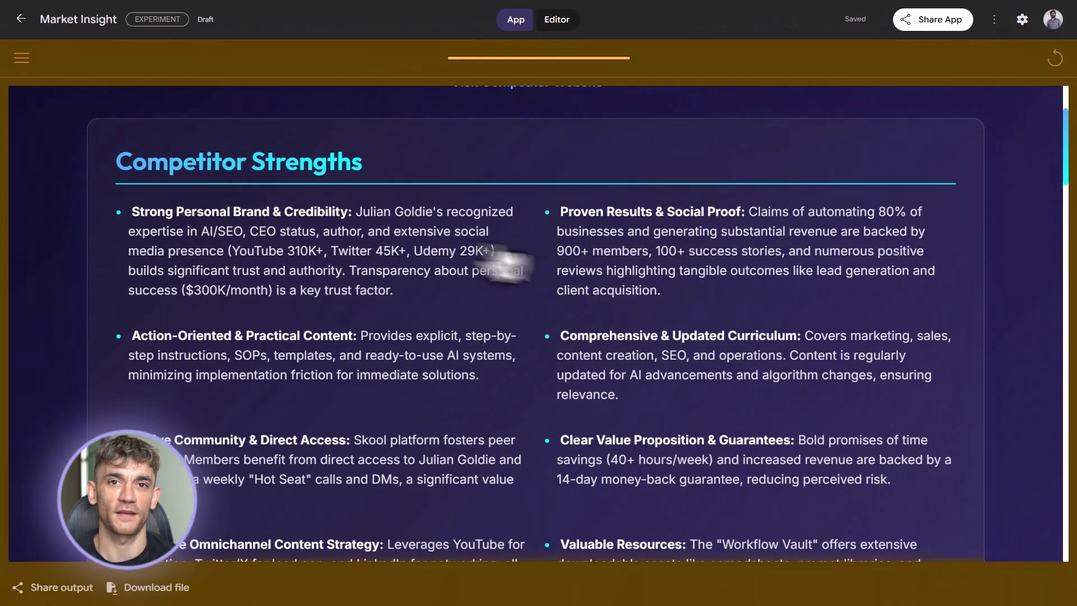
{"action": "left_click_drag", "start_coordinate": [132, 211], "coordinate": [519, 235]}
{"action": "left_click_drag", "start_coordinate": [213, 306], "coordinate": [814, 308]}
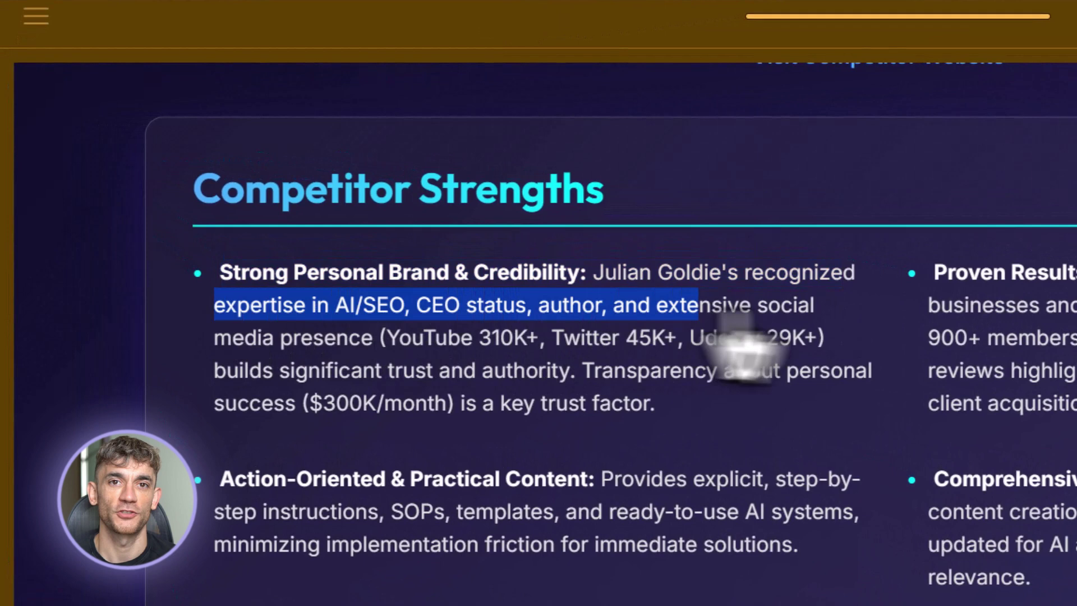
{"action": "left_click_drag", "start_coordinate": [213, 338], "coordinate": [838, 345]}
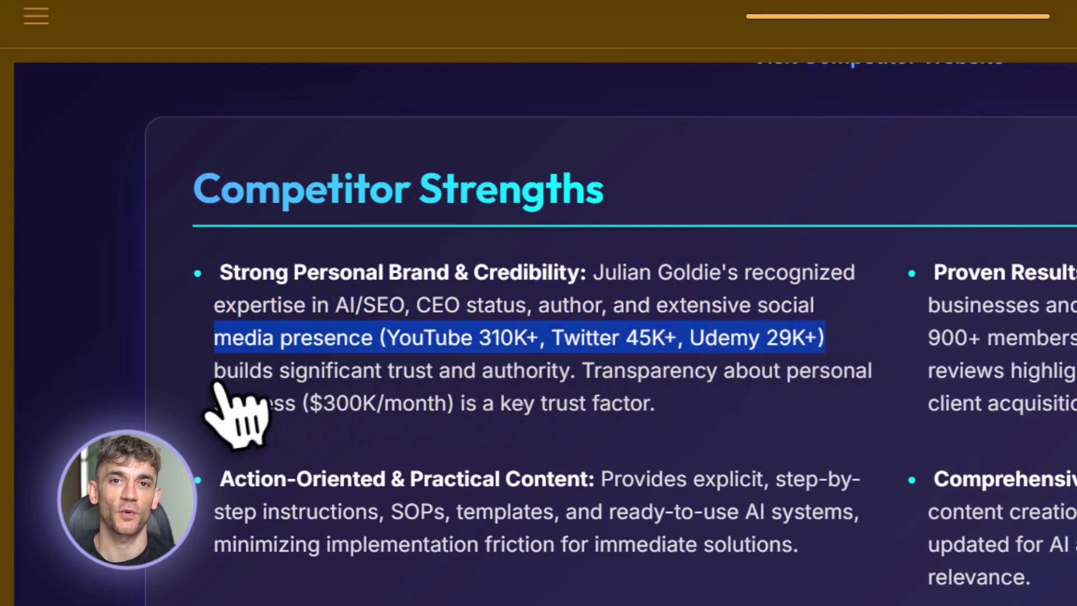
{"action": "left_click_drag", "start_coordinate": [214, 371], "coordinate": [854, 371]}
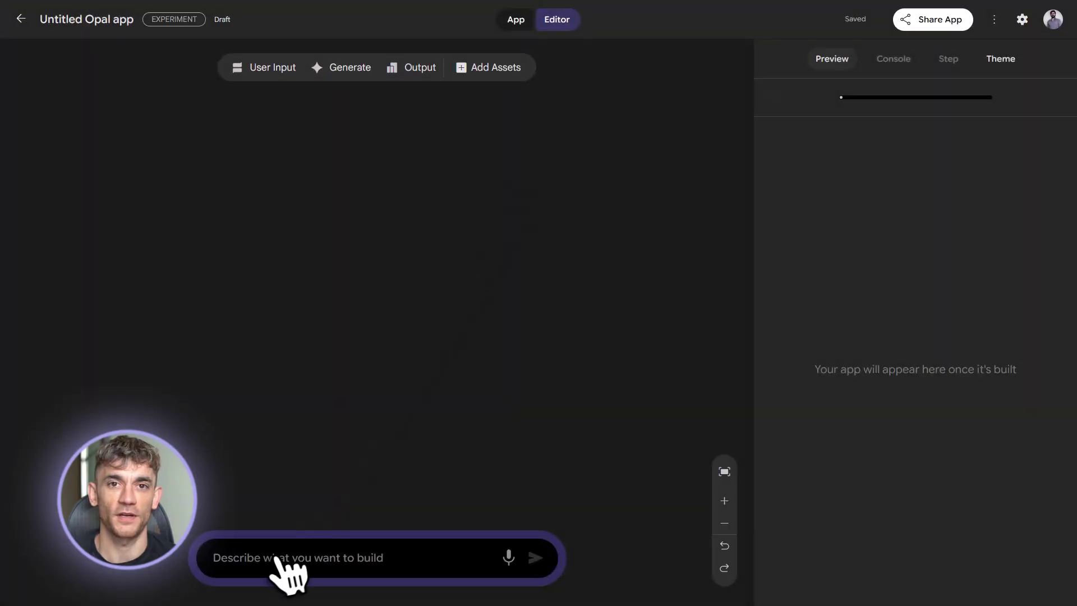
Step: Paste the competitor analysis tool description into the build box and submit it
{"action": "key", "text": "ctrl+v"}
{"action": "scroll", "coordinate": [276, 558], "scroll_direction": "up", "scroll_amount": 5}
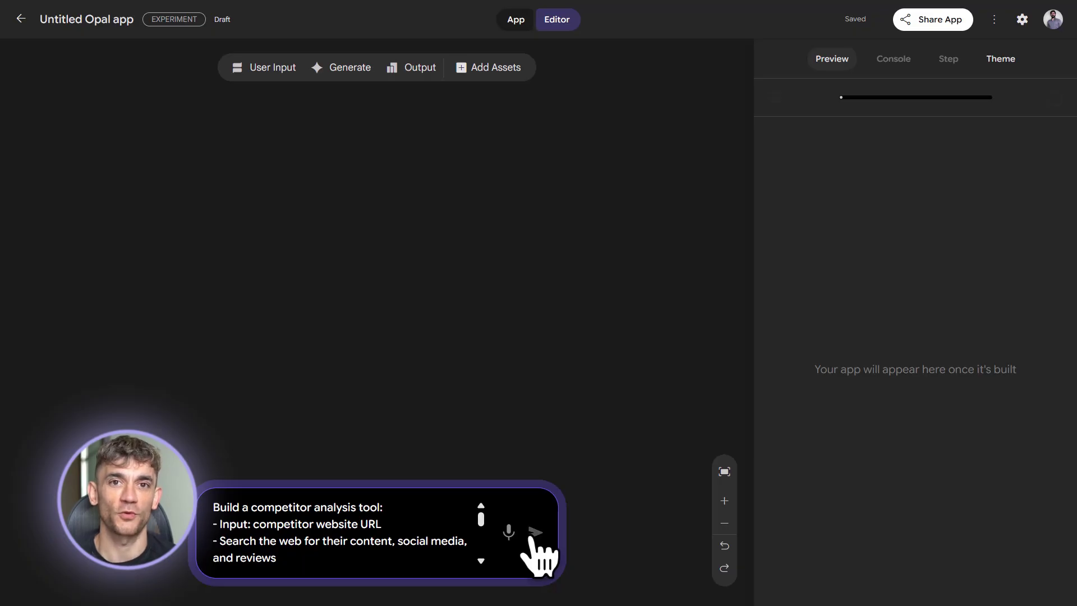
{"action": "left_click_drag", "start_coordinate": [291, 524], "coordinate": [387, 508]}
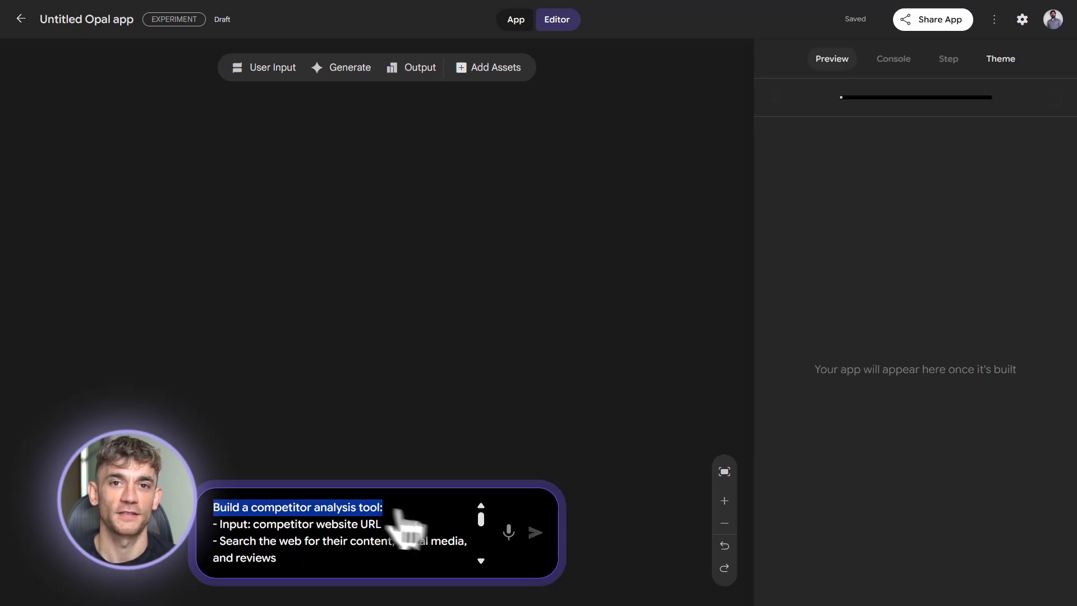
{"action": "left_click", "coordinate": [530, 530]}
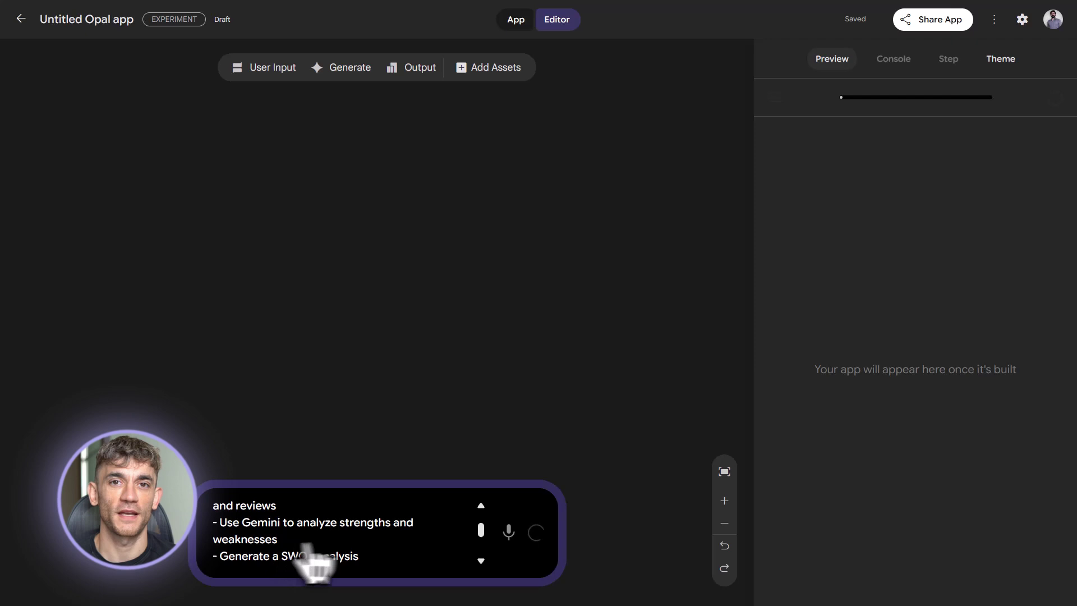
Step: Scroll through the generated Market Insight app's steps while it builds
{"action": "left_click_drag", "start_coordinate": [481, 530], "coordinate": [480, 542]}
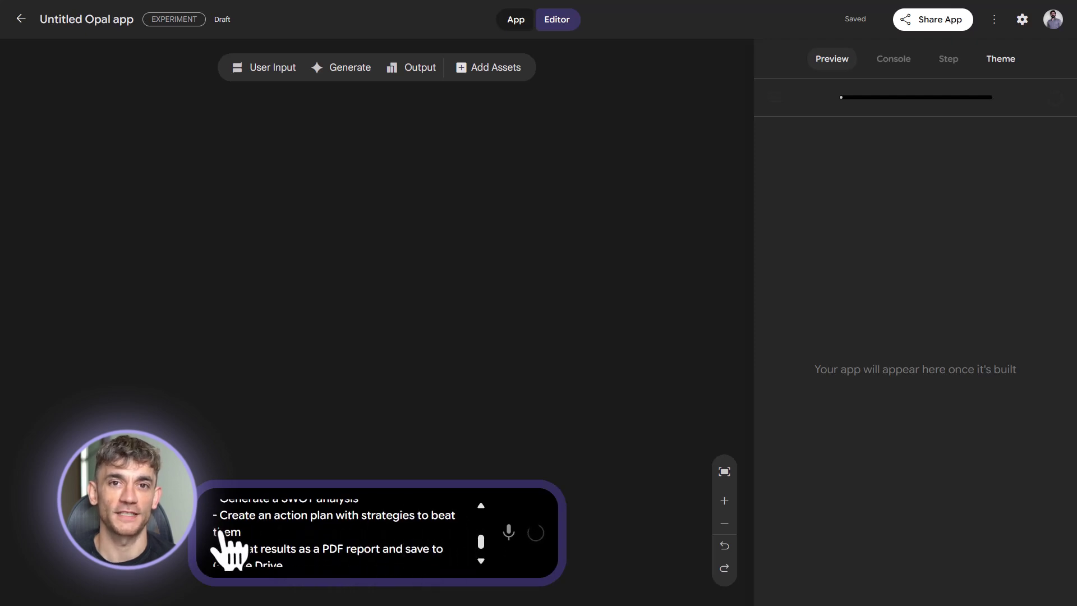
{"action": "left_click_drag", "start_coordinate": [481, 540], "coordinate": [480, 547]}
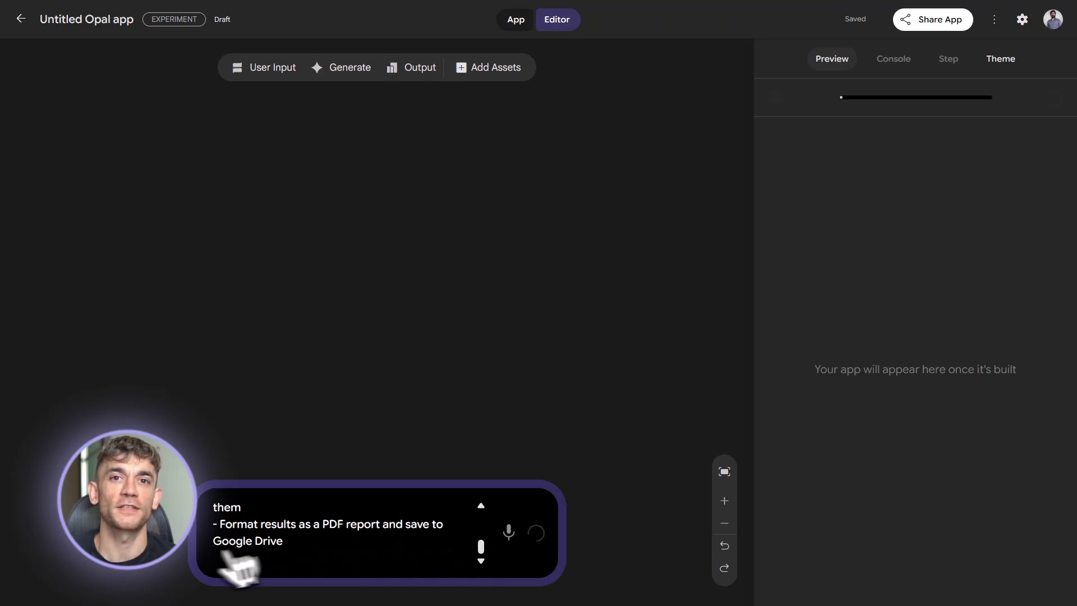
{"action": "left_click_drag", "start_coordinate": [481, 552], "coordinate": [481, 528]}
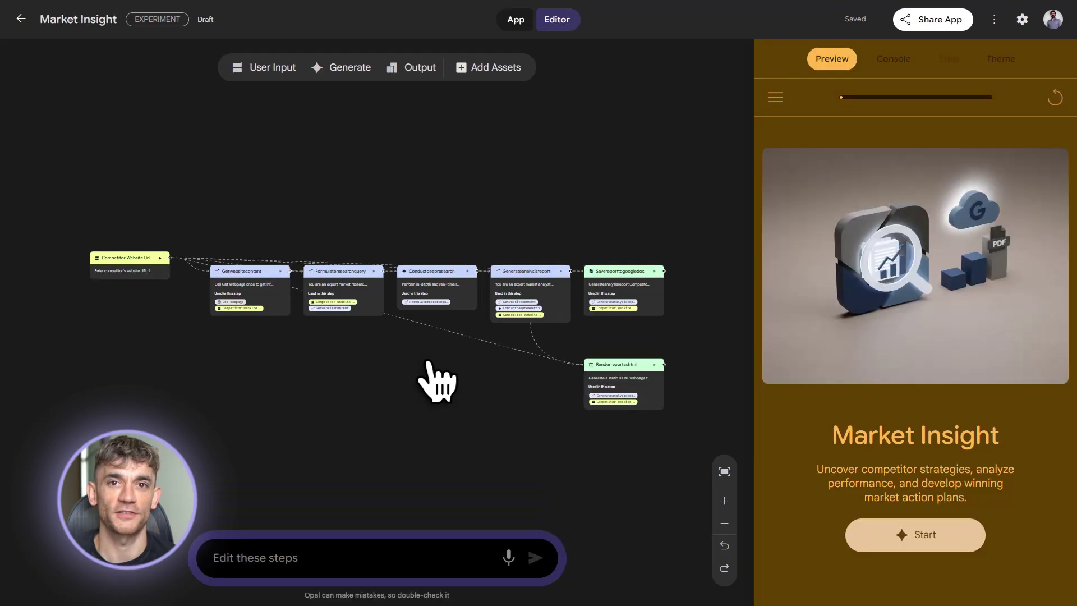
Step: Pan and zoom the Proposal Pro canvas to inspect nodes from Client Type and Needs through ROI
{"action": "scroll", "coordinate": [169, 303], "scroll_direction": "up", "scroll_amount": 5}
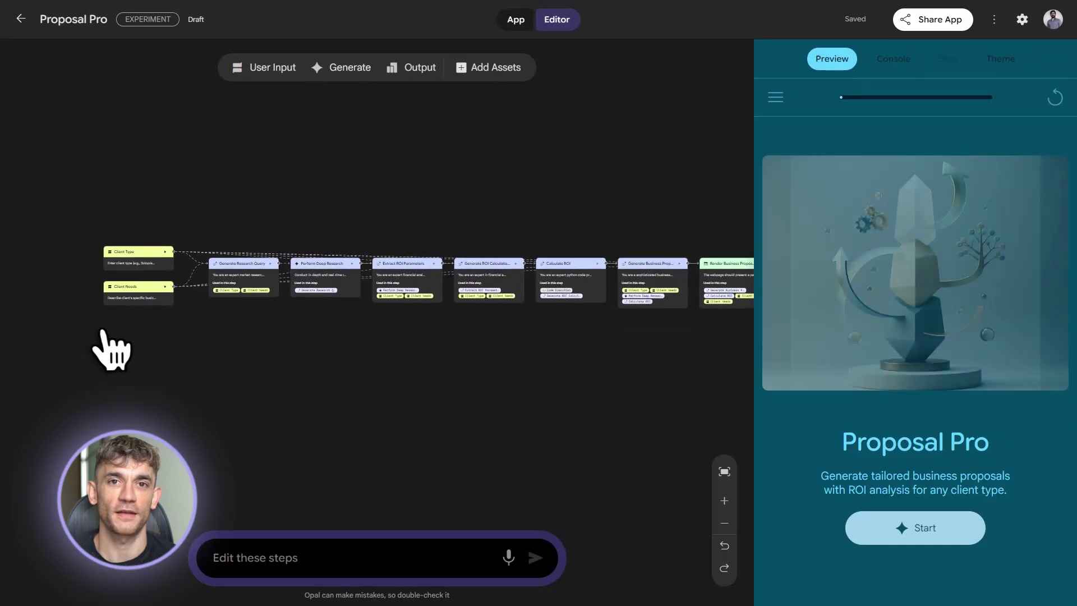
{"action": "scroll", "coordinate": [140, 292], "scroll_direction": "up", "scroll_amount": 5}
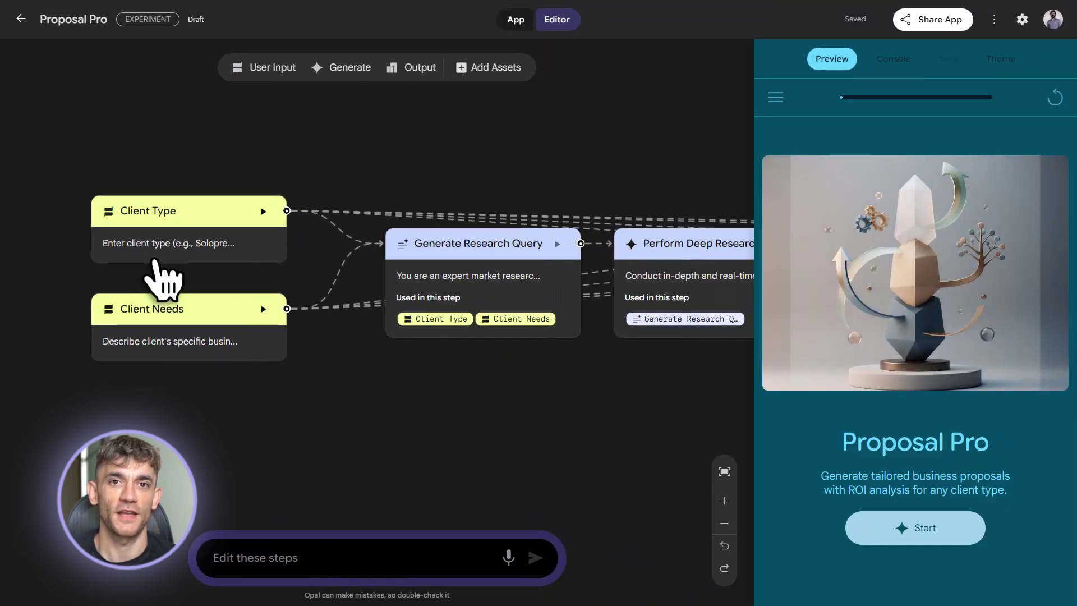
{"action": "scroll", "coordinate": [160, 277], "scroll_direction": "right", "scroll_amount": 10}
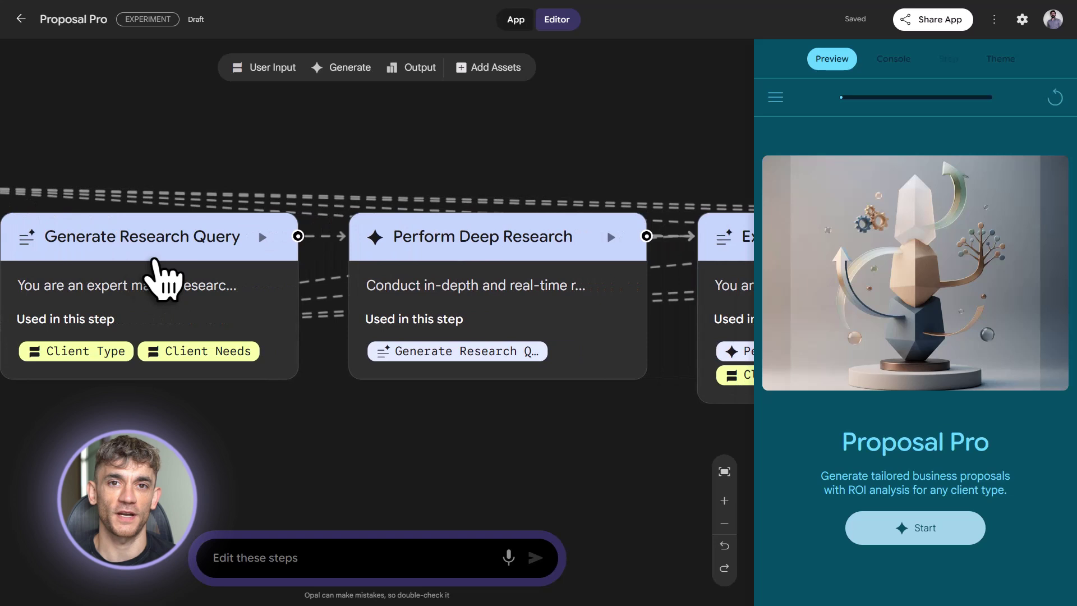
{"action": "scroll", "coordinate": [160, 277], "scroll_direction": "right", "scroll_amount": 15}
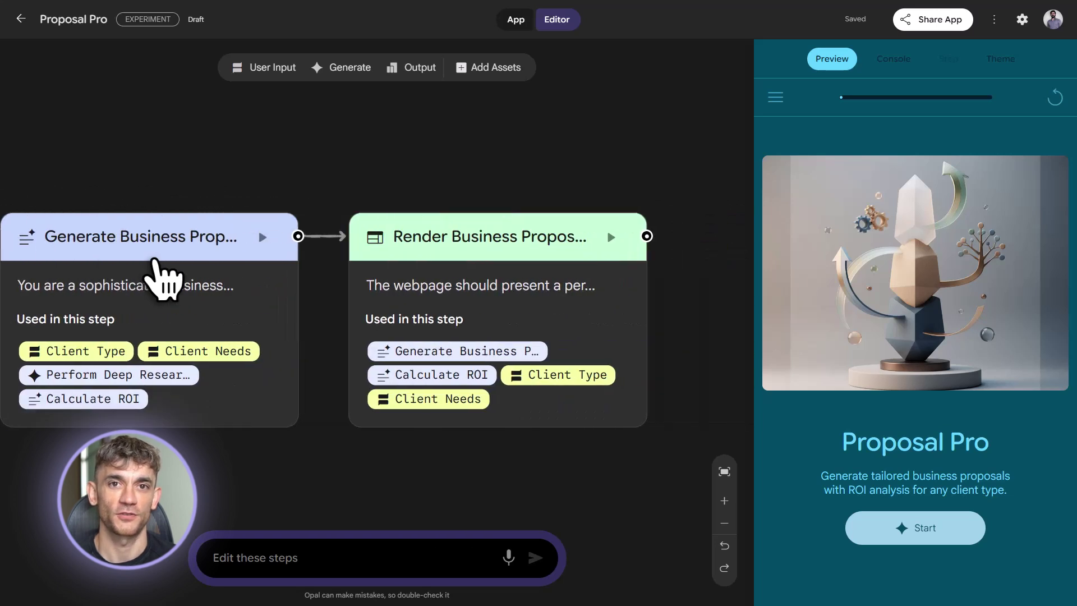
{"action": "scroll", "coordinate": [161, 279], "scroll_direction": "down", "scroll_amount": 2}
{"action": "scroll", "coordinate": [161, 278], "scroll_direction": "left", "scroll_amount": 15}
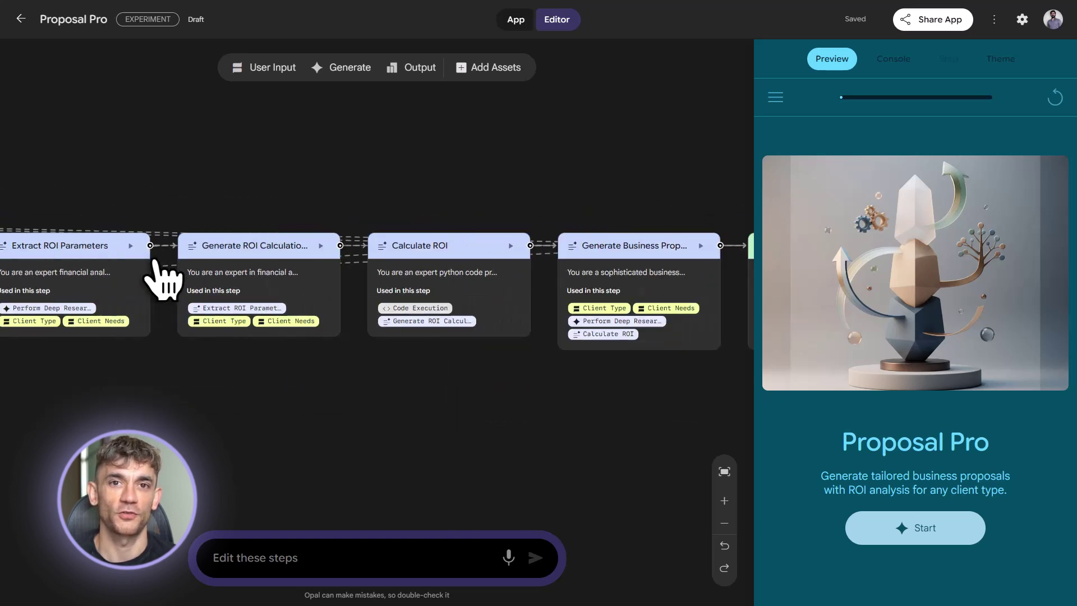
{"action": "scroll", "coordinate": [161, 279], "scroll_direction": "left", "scroll_amount": 8}
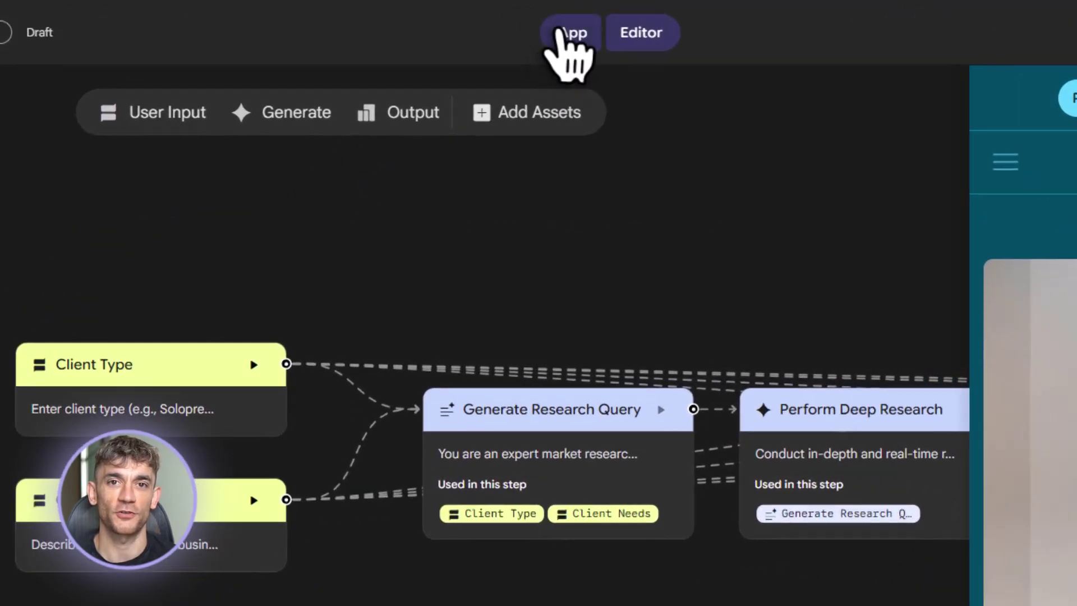
Step: Switch to App view, start Proposal Pro and submit Agency as the client type
{"action": "left_click", "coordinate": [510, 19]}
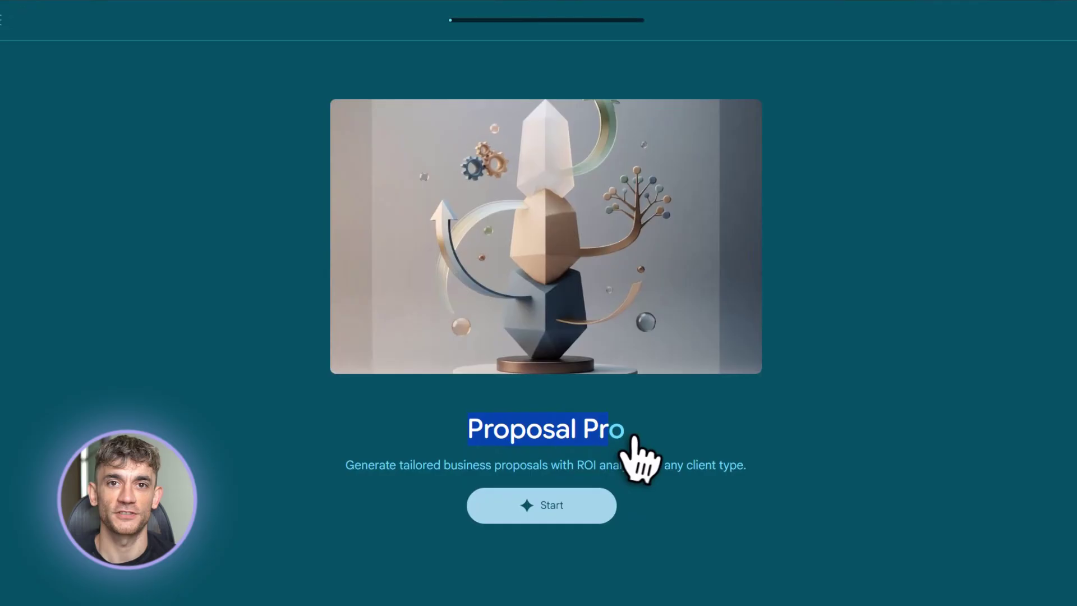
{"action": "left_click", "coordinate": [636, 474]}
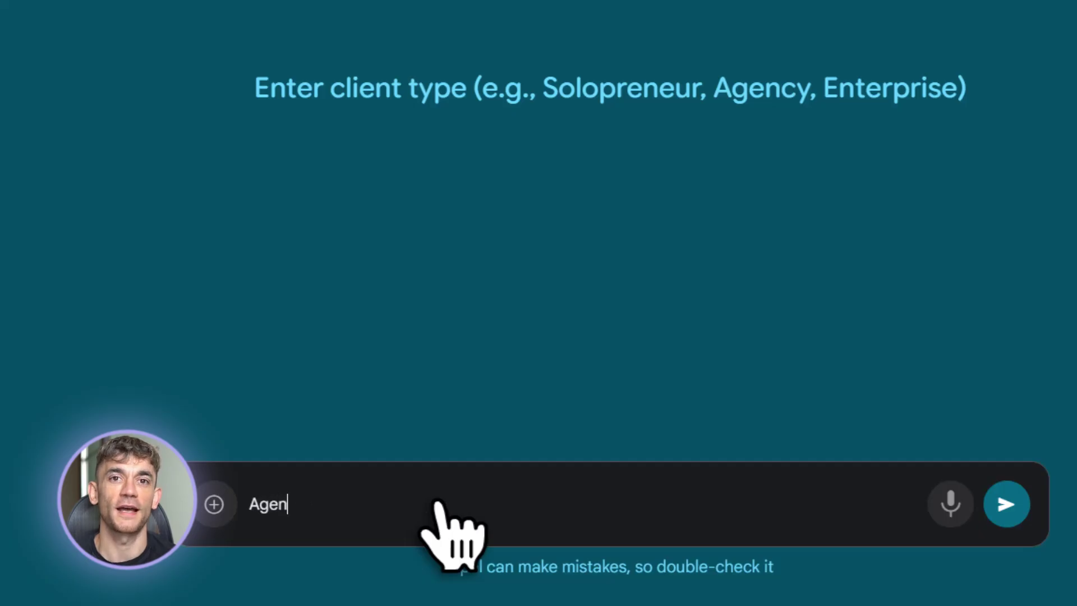
{"action": "type", "text": "Agency"}
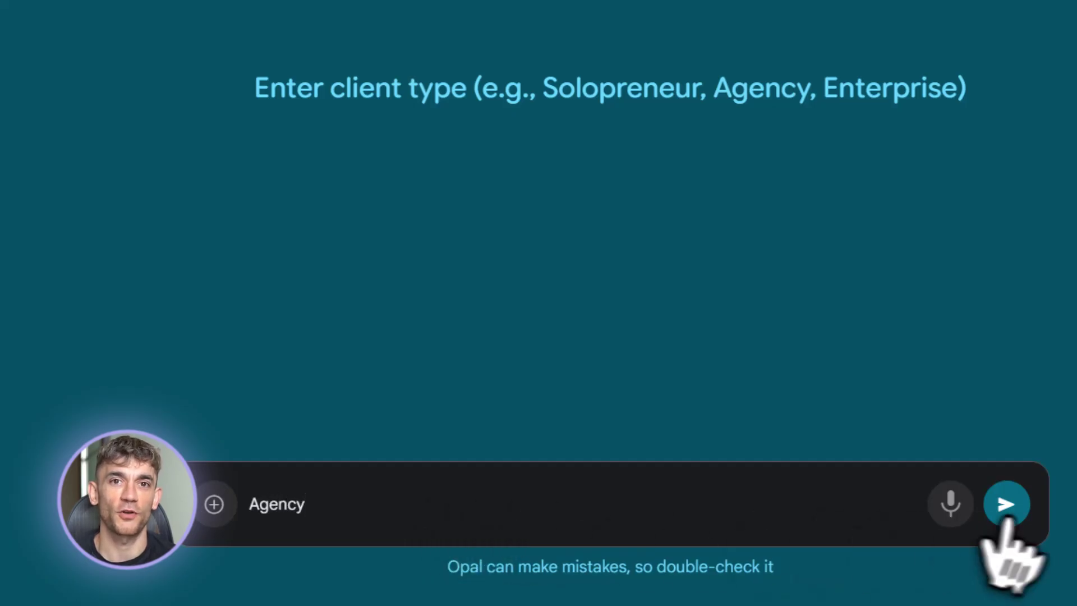
{"action": "left_click", "coordinate": [1007, 503]}
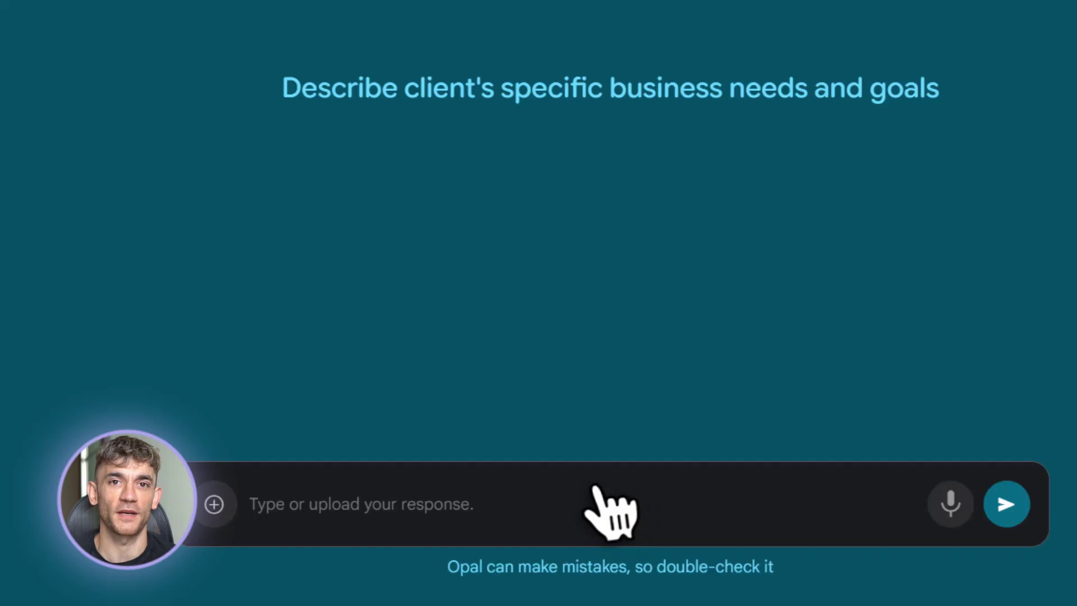
Step: Submit client needs of automating repetitive tasks and workflows to generate the proposal
{"action": "left_click", "coordinate": [536, 513]}
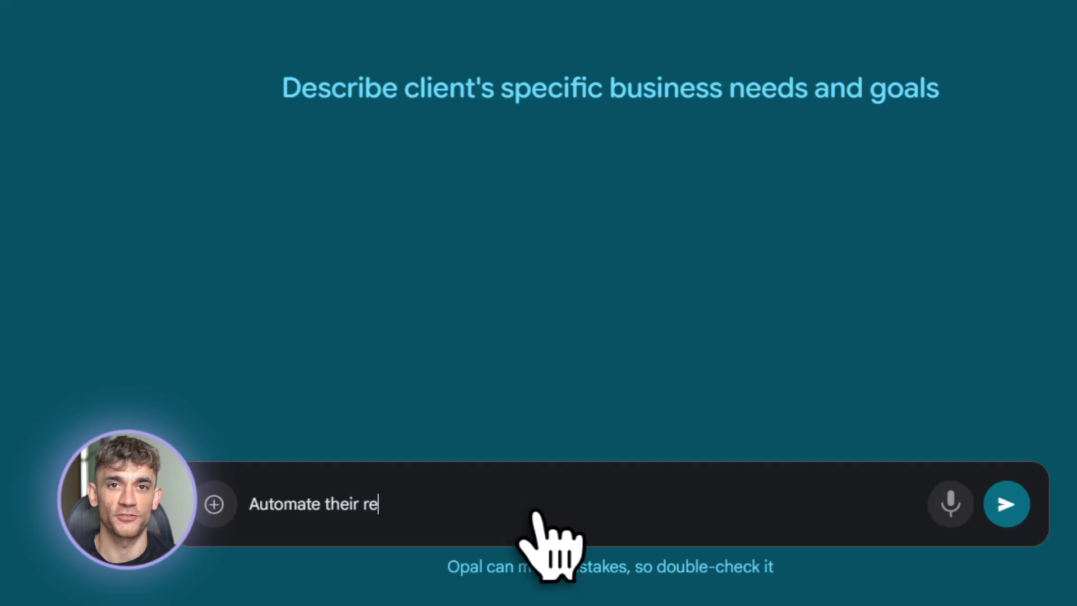
{"action": "type", "text": "Automate their repetitve r"}
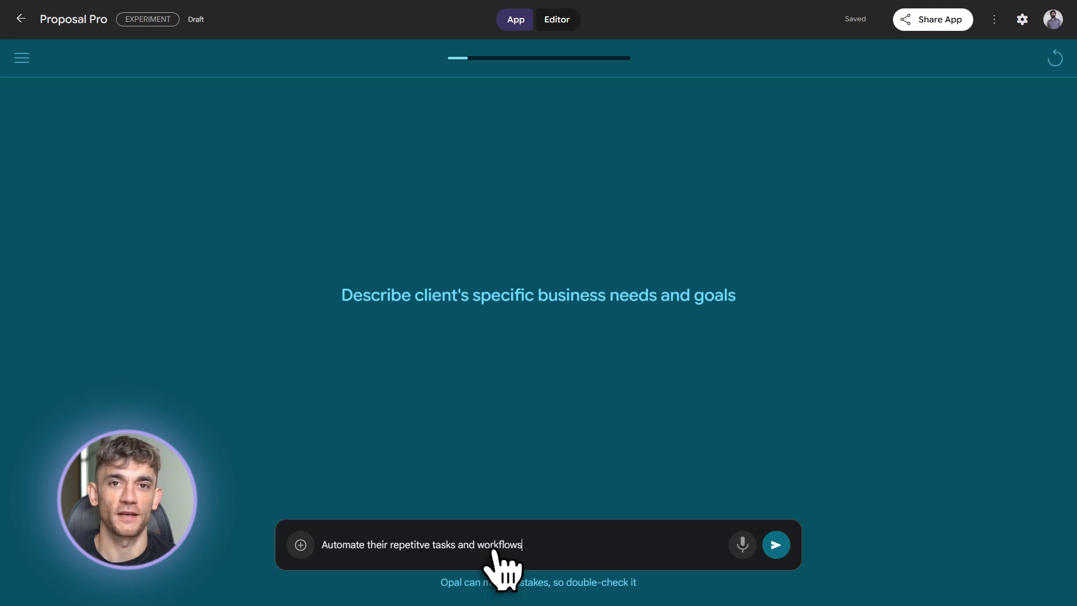
{"action": "left_click", "coordinate": [776, 545]}
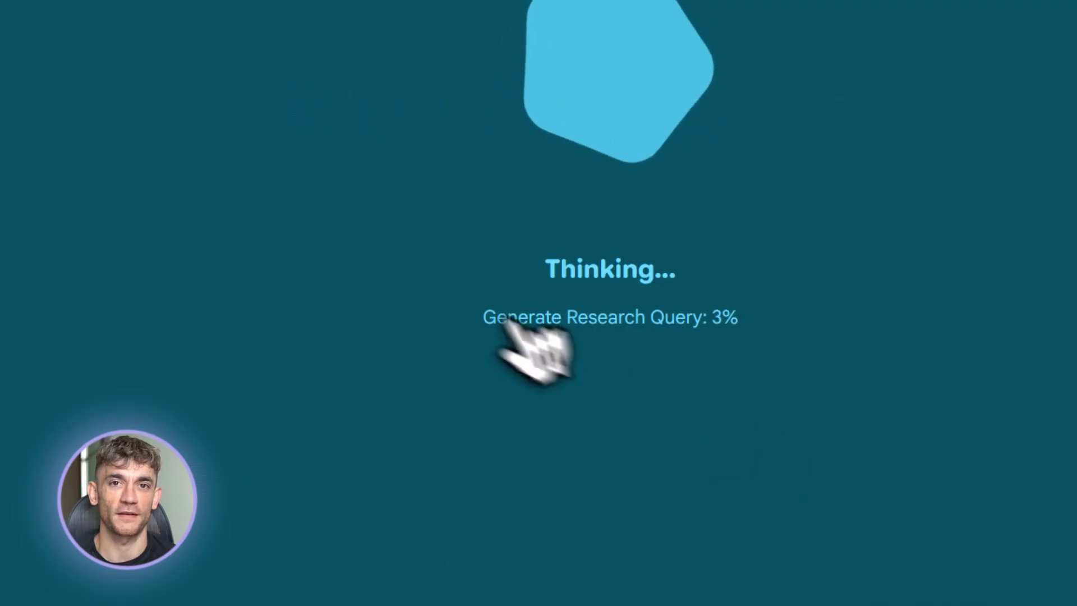
{"action": "left_click_drag", "start_coordinate": [497, 318], "coordinate": [771, 319]}
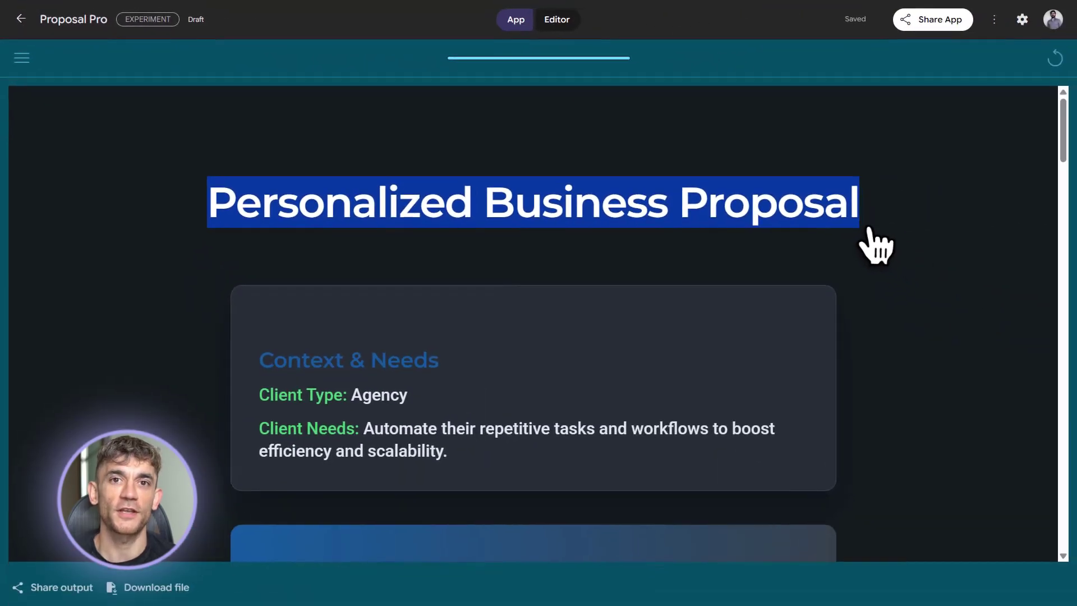
Step: Review the proposal's Context & Needs section, highlighting the Client Needs paragraph
{"action": "left_click", "coordinate": [627, 237]}
{"action": "scroll", "coordinate": [633, 255], "scroll_direction": "down", "scroll_amount": 3}
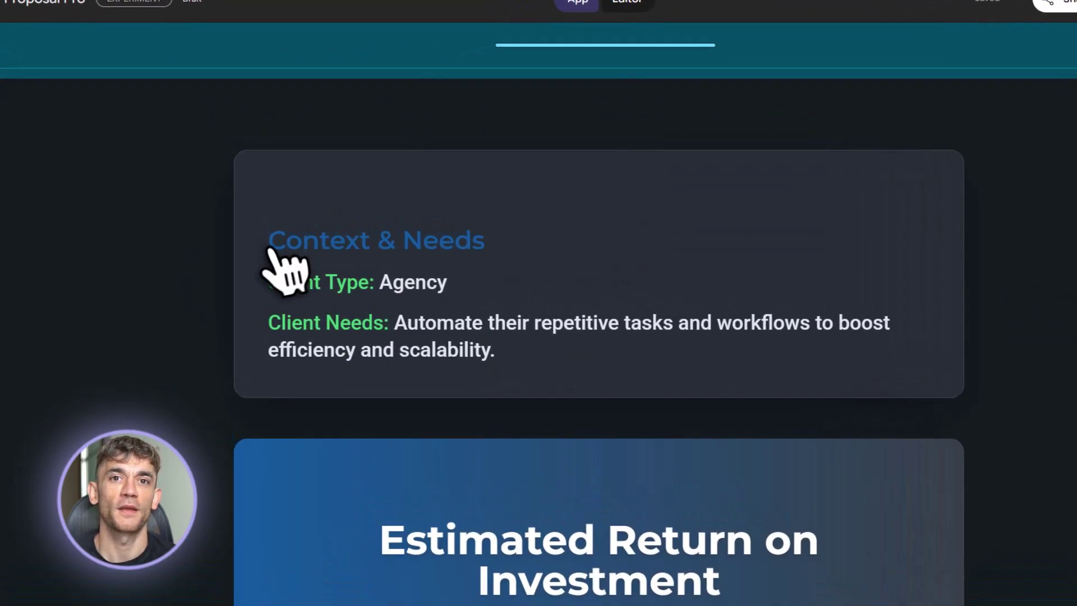
{"action": "left_click_drag", "start_coordinate": [263, 222], "coordinate": [449, 222]}
{"action": "left_click", "coordinate": [594, 298]}
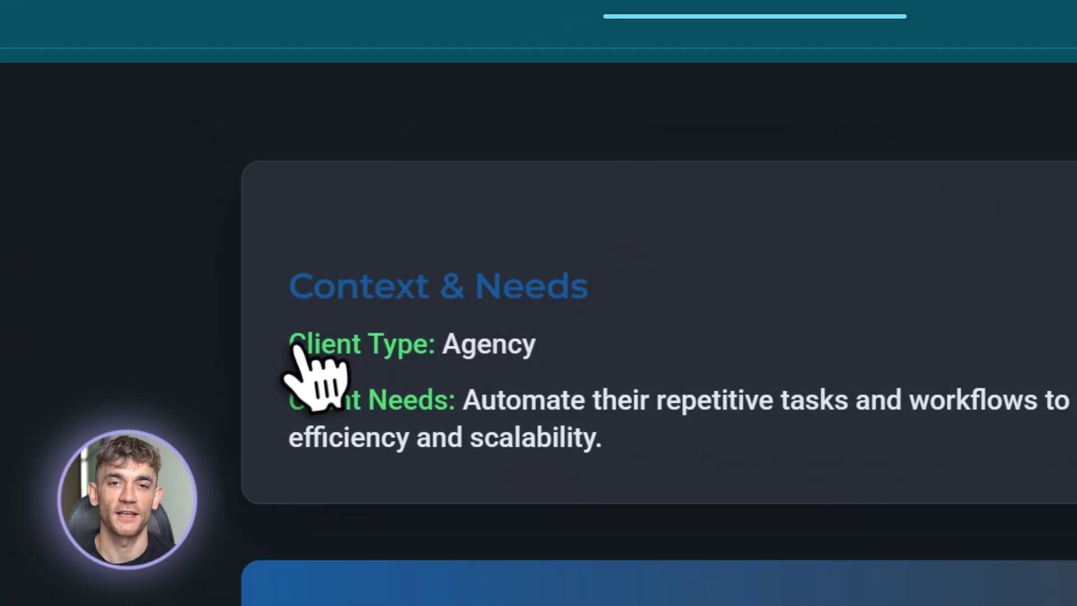
{"action": "left_click_drag", "start_coordinate": [291, 399], "coordinate": [697, 505]}
{"action": "left_click", "coordinate": [785, 570]}
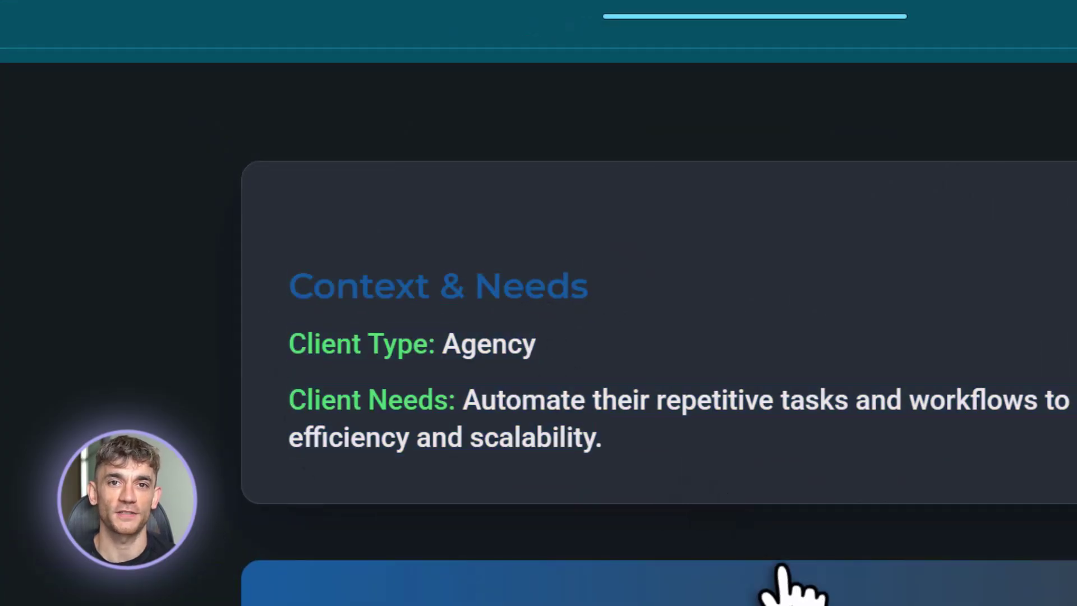
Step: Scroll through the rest of the workflow-automation proposal, highlighting the title and key lines
{"action": "scroll", "coordinate": [785, 570], "scroll_direction": "down", "scroll_amount": 5}
{"action": "left_click_drag", "start_coordinate": [566, 350], "coordinate": [853, 349]}
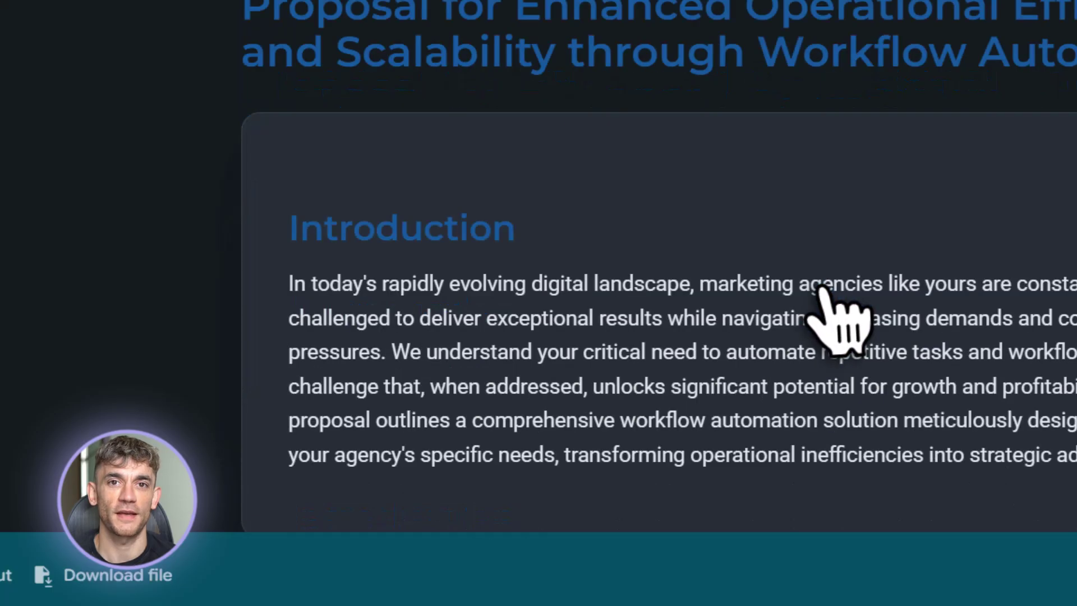
{"action": "scroll", "coordinate": [830, 314], "scroll_direction": "down", "scroll_amount": 2}
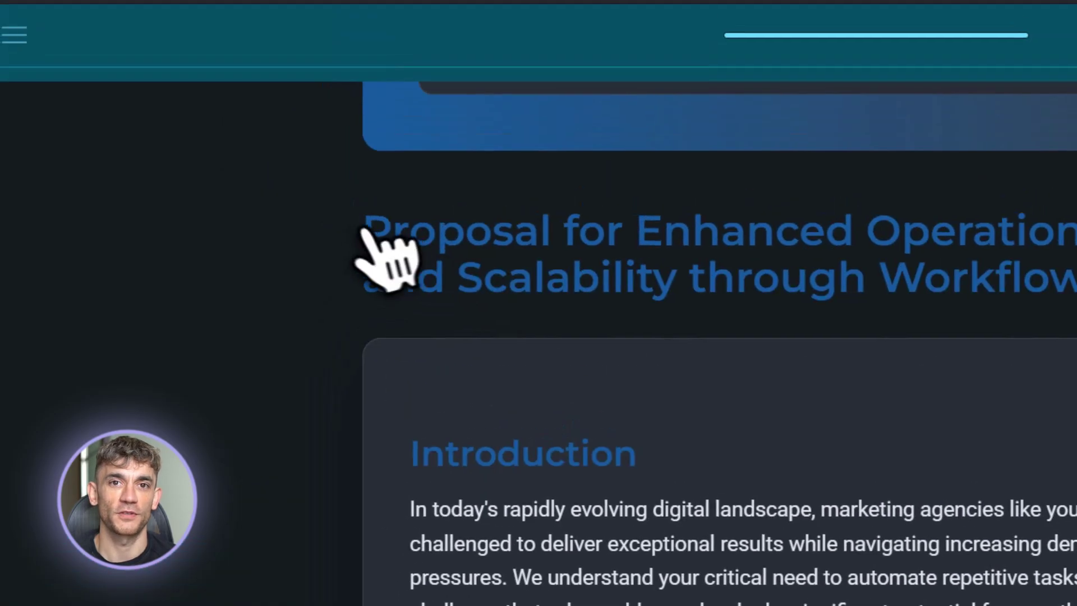
{"action": "left_click_drag", "start_coordinate": [373, 230], "coordinate": [1066, 233]}
{"action": "left_click_drag", "start_coordinate": [387, 339], "coordinate": [1074, 342]}
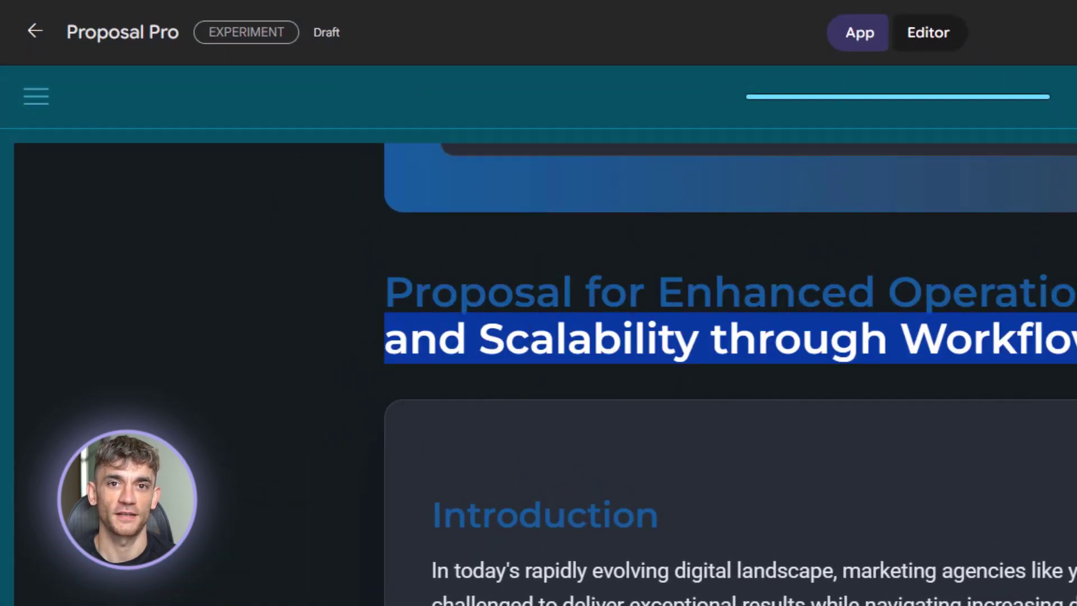
{"action": "scroll", "coordinate": [1015, 567], "scroll_direction": "down", "scroll_amount": 4}
{"action": "scroll", "coordinate": [1015, 578], "scroll_direction": "down", "scroll_amount": 15}
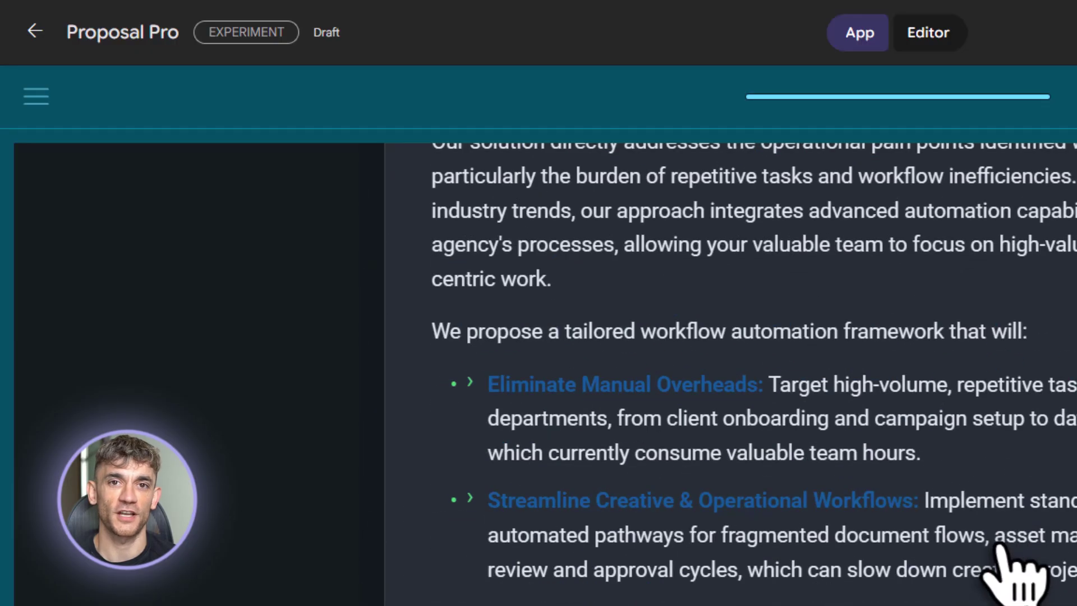
{"action": "scroll", "coordinate": [1004, 561], "scroll_direction": "down", "scroll_amount": 15}
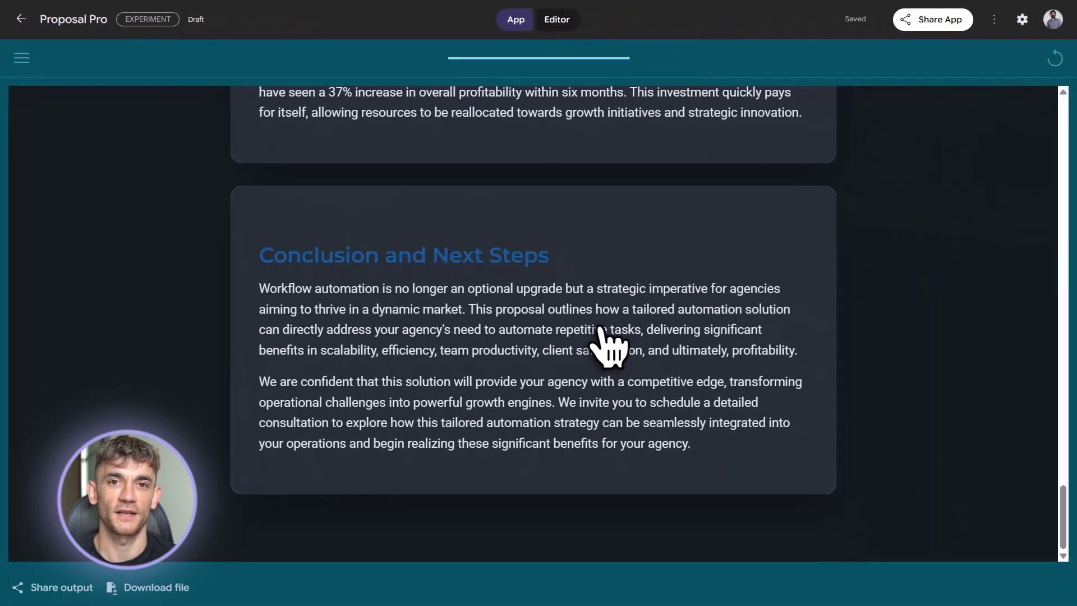
{"action": "scroll", "coordinate": [749, 414], "scroll_direction": "up", "scroll_amount": 20}
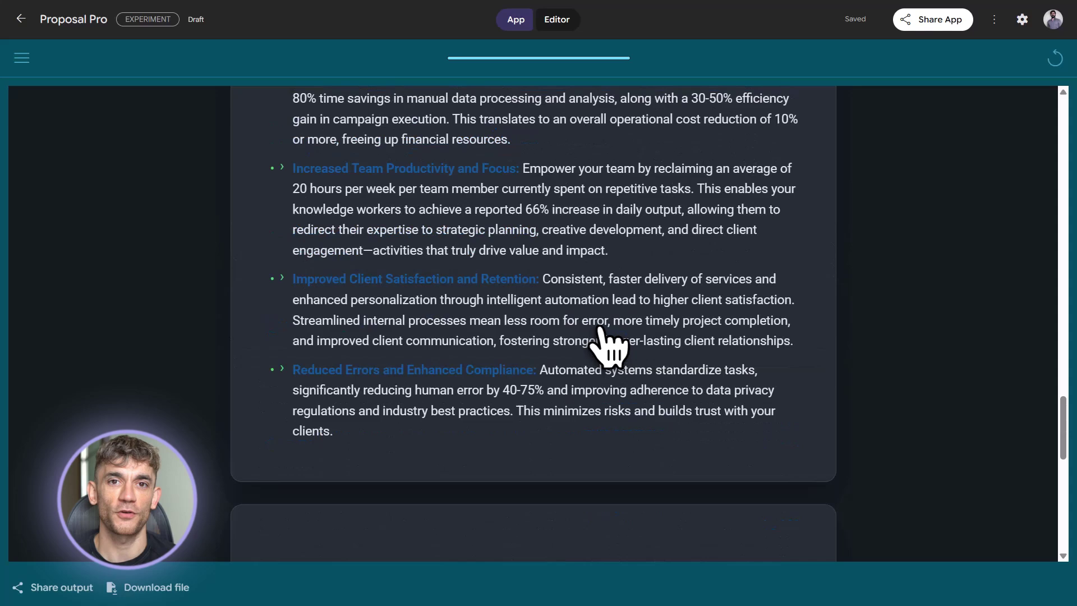
{"action": "scroll", "coordinate": [608, 344], "scroll_direction": "up", "scroll_amount": 15}
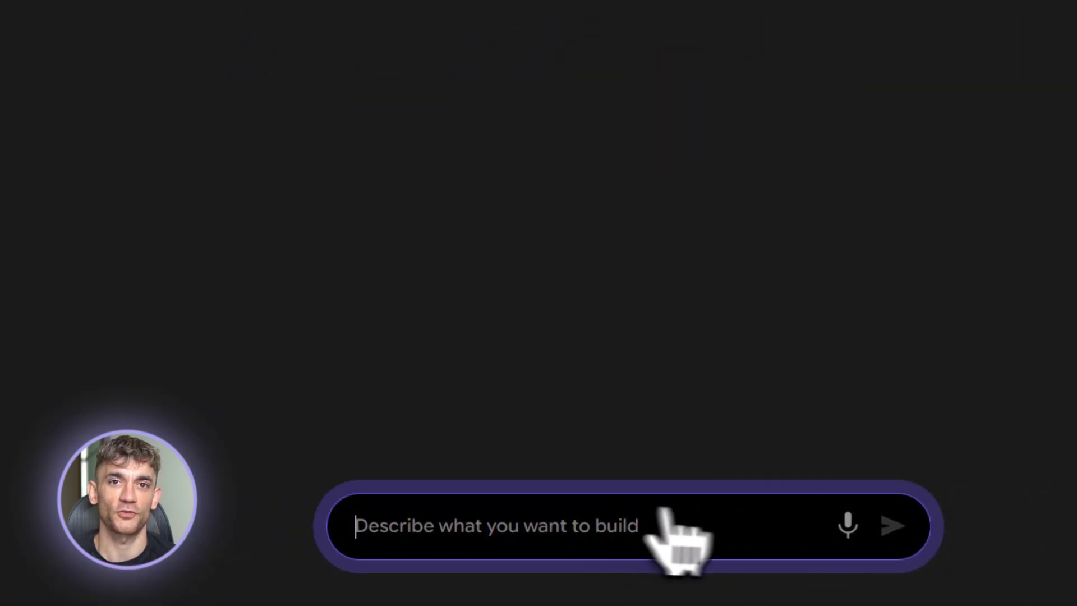
Step: Paste the SEO tool description into the build box
{"action": "key", "text": "ctrl+v"}
{"action": "scroll", "coordinate": [698, 524], "scroll_direction": "up", "scroll_amount": 5}
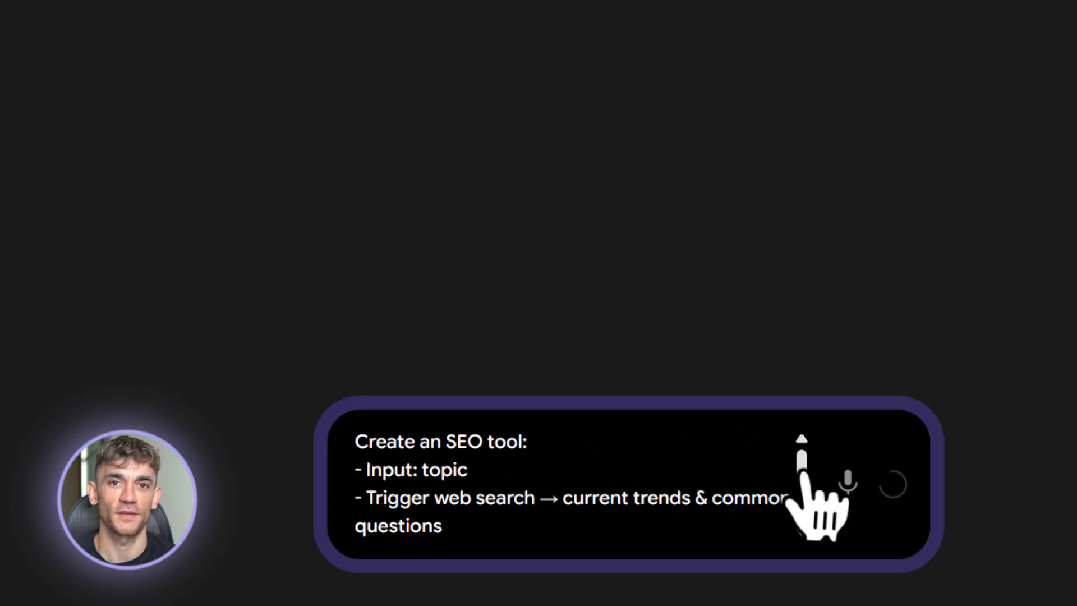
{"action": "left_click_drag", "start_coordinate": [808, 469], "coordinate": [808, 429]}
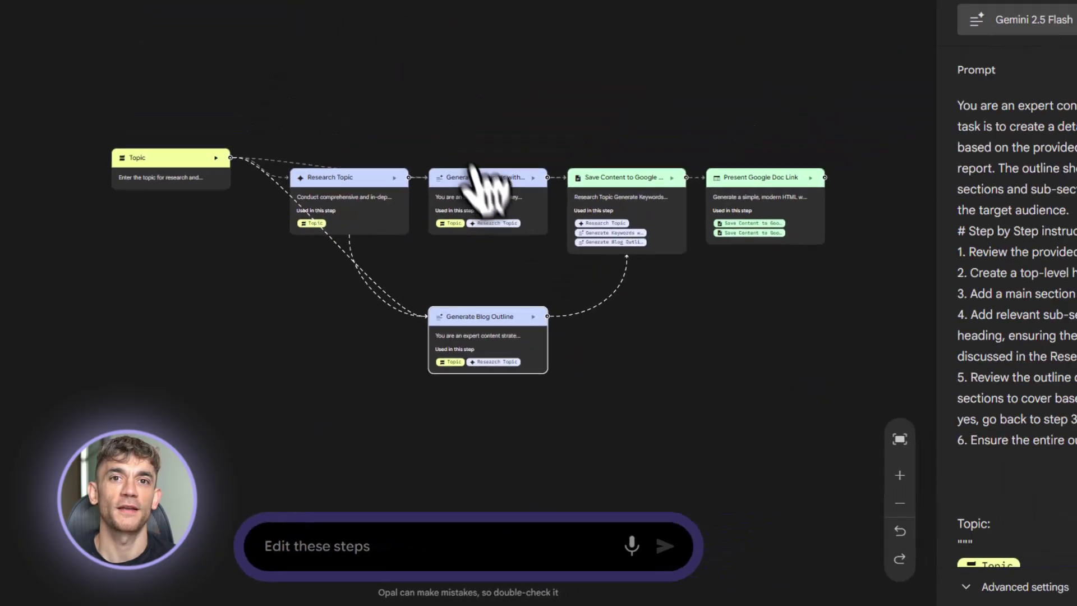
Step: Pan around the generated blog workflow: topic input, research, keywords, outline and Google Docs save
{"action": "scroll", "coordinate": [161, 272], "scroll_direction": "up", "scroll_amount": 3}
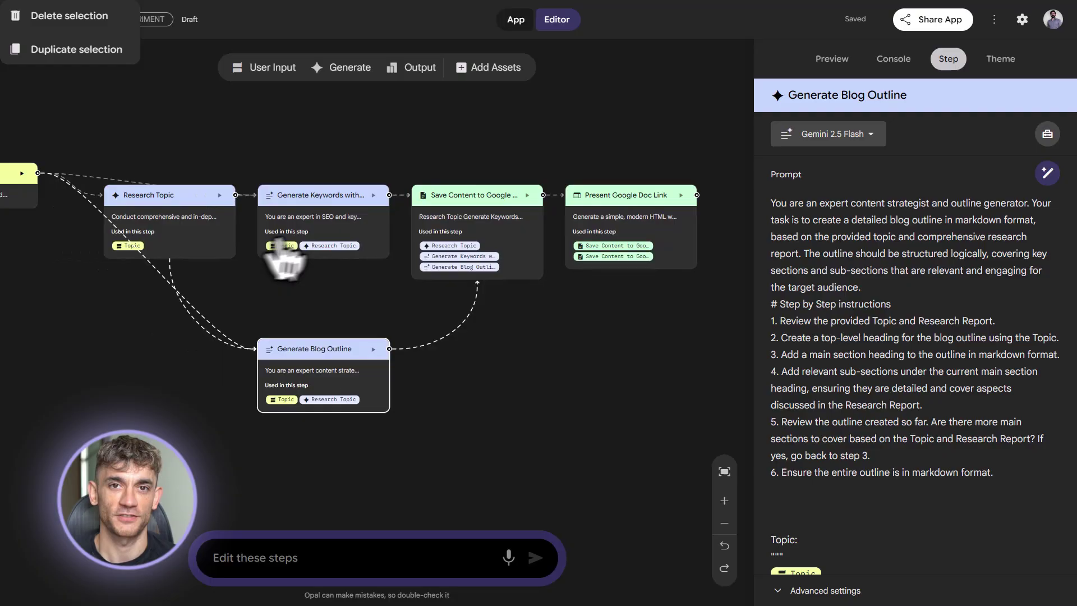
{"action": "scroll", "coordinate": [324, 248], "scroll_direction": "up", "scroll_amount": 3}
{"action": "scroll", "coordinate": [325, 250], "scroll_direction": "right", "scroll_amount": 5}
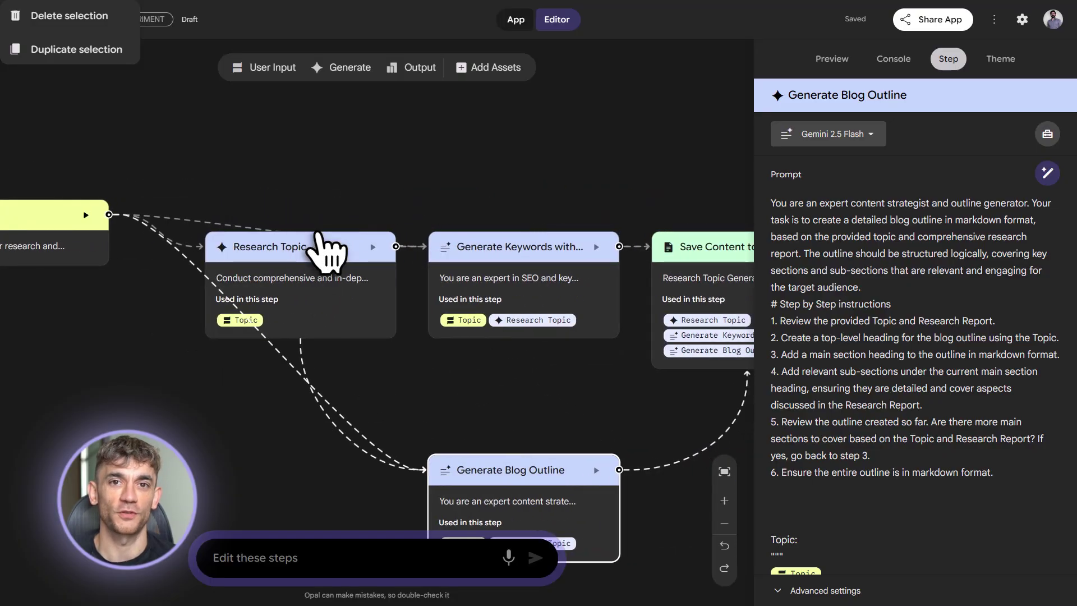
{"action": "scroll", "coordinate": [505, 336], "scroll_direction": "down", "scroll_amount": 2}
{"action": "scroll", "coordinate": [651, 373], "scroll_direction": "right", "scroll_amount": 6}
{"action": "scroll", "coordinate": [651, 373], "scroll_direction": "left", "scroll_amount": 3}
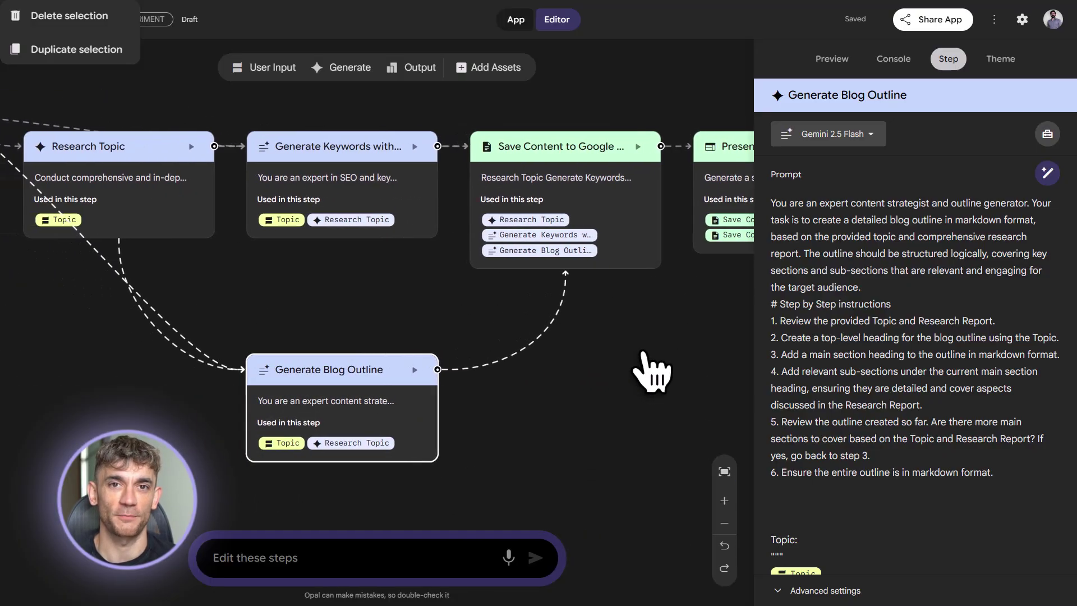
{"action": "scroll", "coordinate": [651, 371], "scroll_direction": "down", "scroll_amount": 3}
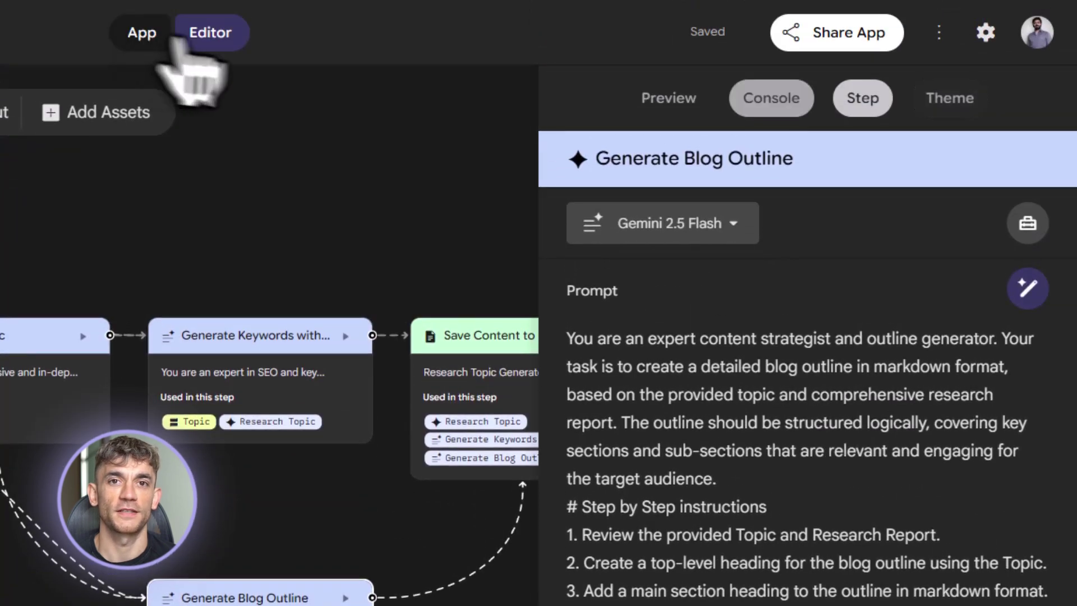
Step: Run TrendForge in Preview on 'AI Automation for small Businesses' and follow the workflow's progress
{"action": "left_click", "coordinate": [673, 106]}
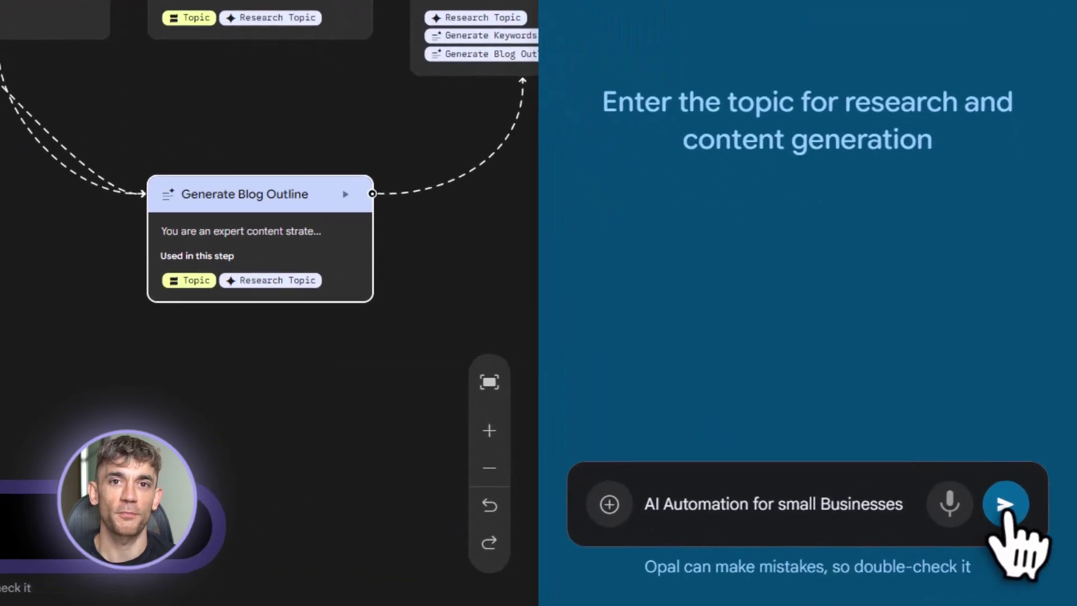
{"action": "left_click", "coordinate": [1033, 544]}
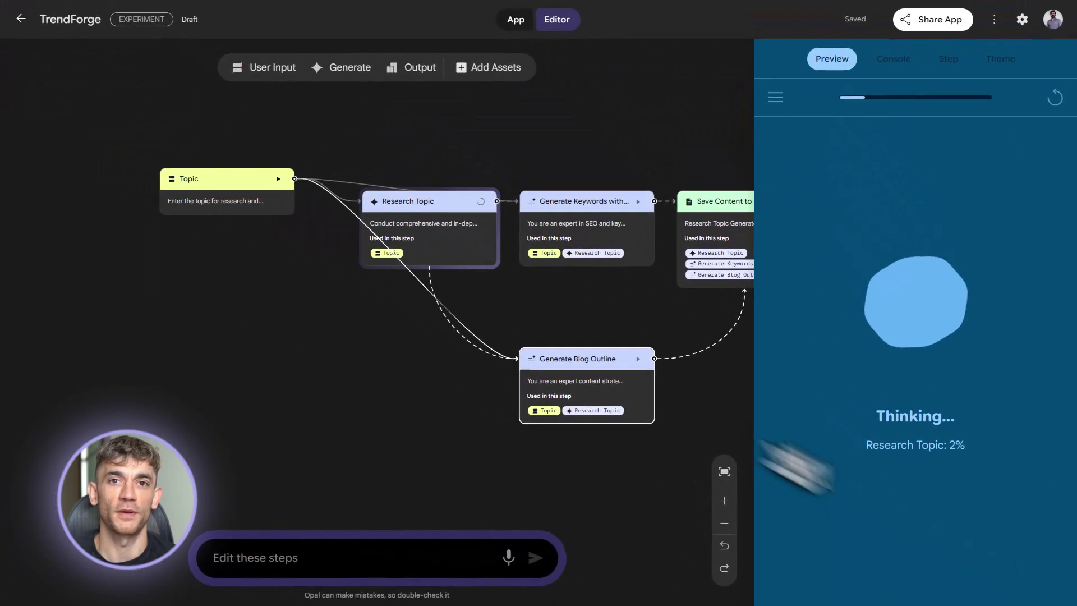
{"action": "scroll", "coordinate": [284, 212], "scroll_direction": "right", "scroll_amount": 5}
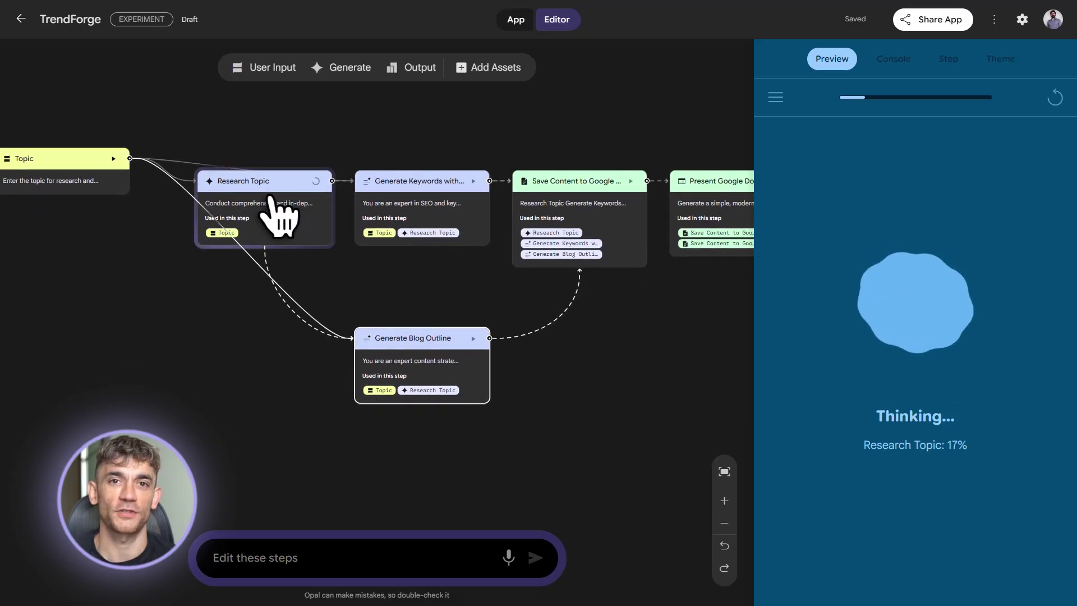
{"action": "scroll", "coordinate": [272, 208], "scroll_direction": "up", "scroll_amount": 5}
{"action": "scroll", "coordinate": [280, 235], "scroll_direction": "down", "scroll_amount": 2}
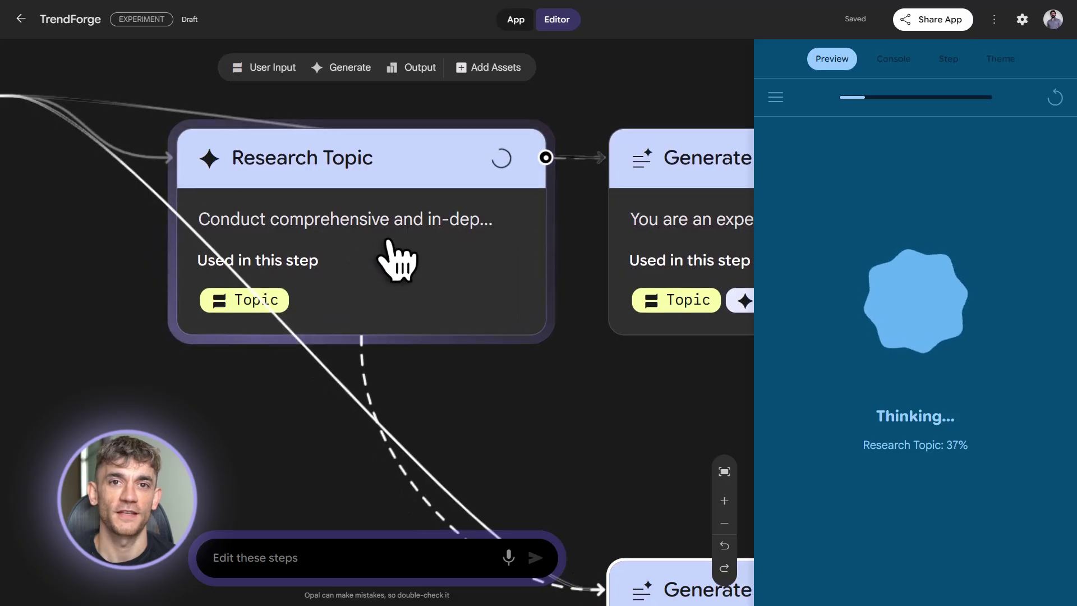
{"action": "scroll", "coordinate": [389, 243], "scroll_direction": "down", "scroll_amount": 5}
{"action": "scroll", "coordinate": [389, 242], "scroll_direction": "right", "scroll_amount": 5}
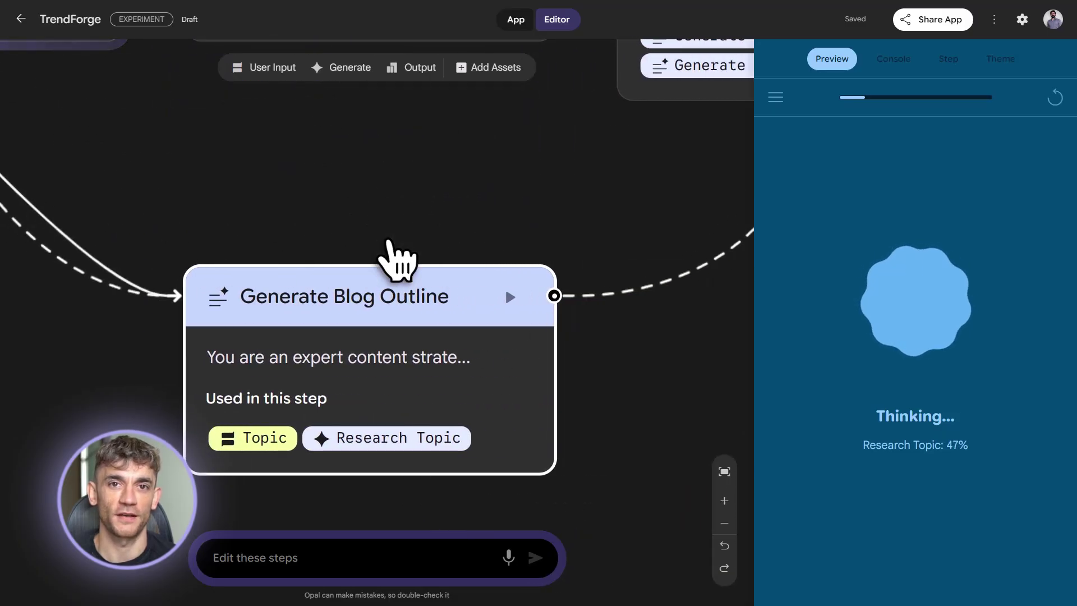
{"action": "scroll", "coordinate": [388, 243], "scroll_direction": "up", "scroll_amount": 6}
{"action": "scroll", "coordinate": [388, 242], "scroll_direction": "left", "scroll_amount": 3}
{"action": "scroll", "coordinate": [389, 242], "scroll_direction": "left", "scroll_amount": 5}
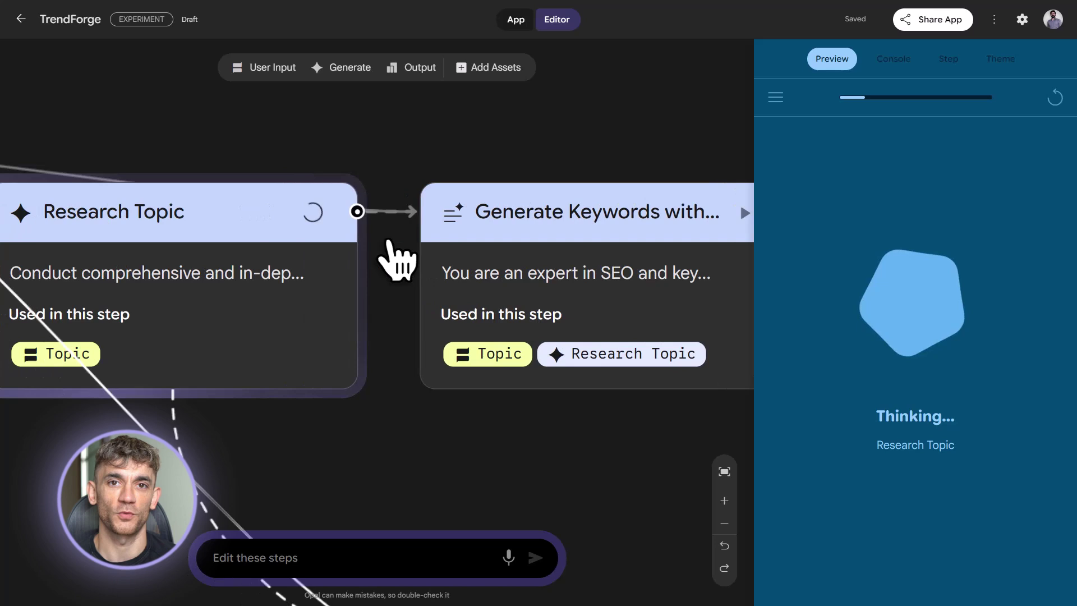
{"action": "scroll", "coordinate": [389, 243], "scroll_direction": "down", "scroll_amount": 1}
{"action": "scroll", "coordinate": [389, 243], "scroll_direction": "left", "scroll_amount": 1}
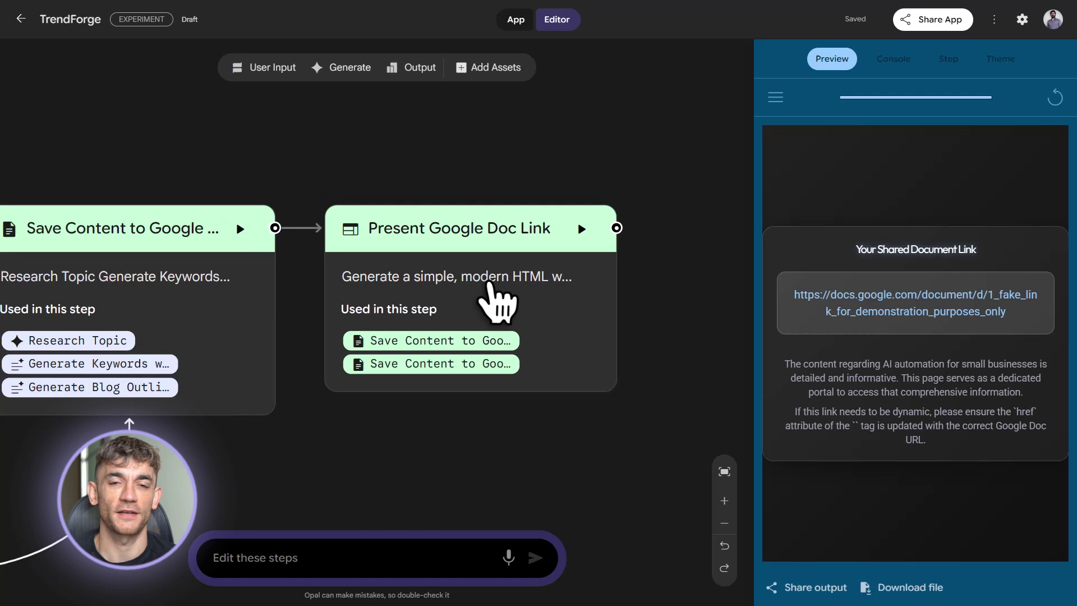
Step: Open the shared Google Doc link produced by the run
{"action": "scroll", "coordinate": [489, 283], "scroll_direction": "down", "scroll_amount": 2}
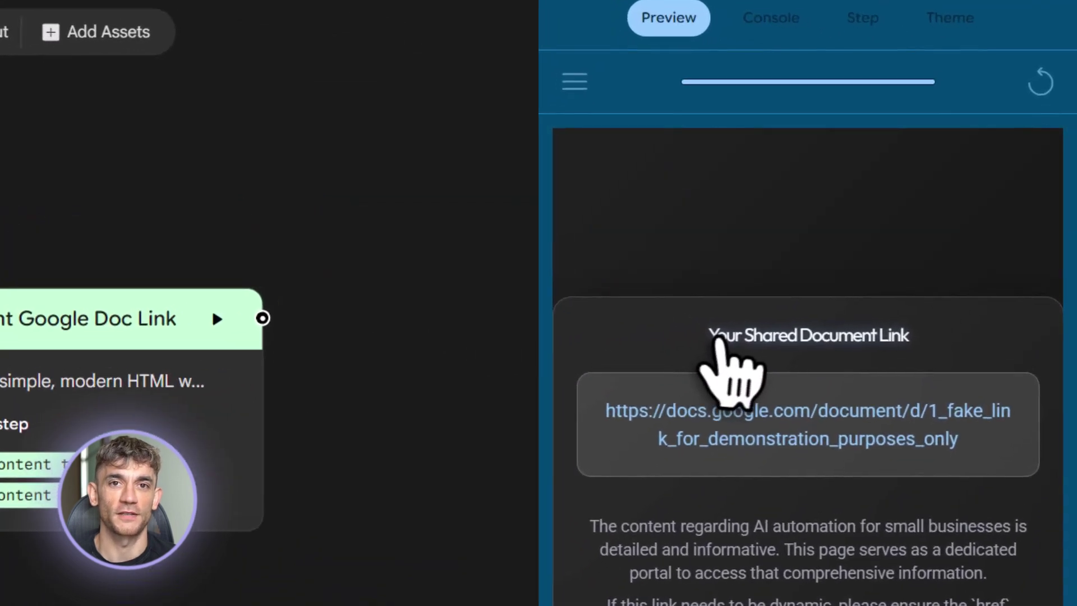
{"action": "left_click_drag", "start_coordinate": [860, 250], "coordinate": [1032, 254]}
{"action": "left_click", "coordinate": [903, 417]}
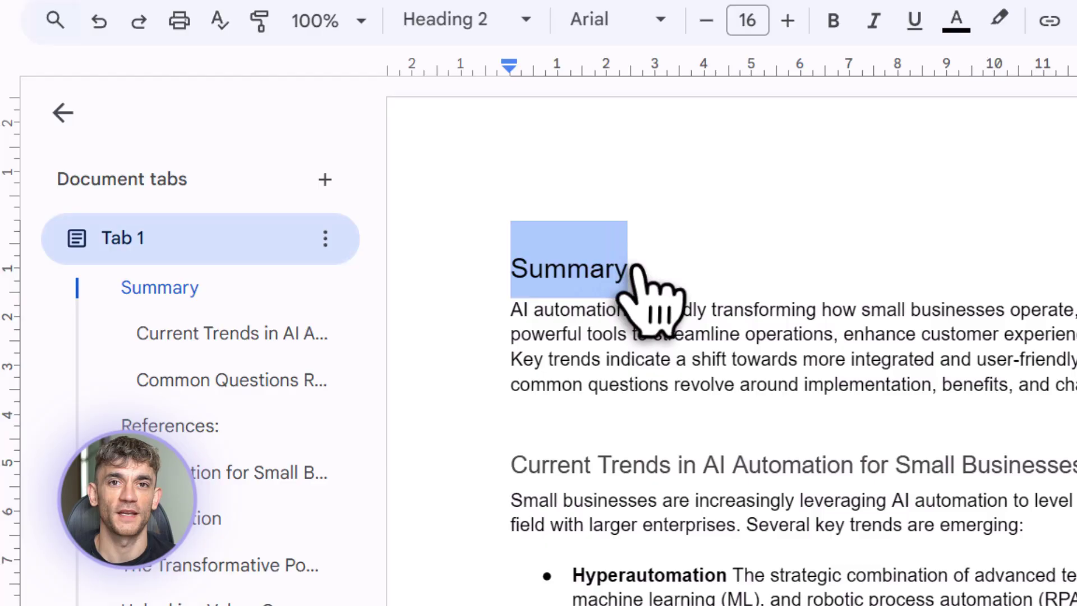
Step: Scroll through all six doc pages—summary, trends, questions, keywords, blog outline—then back up
{"action": "scroll", "coordinate": [645, 345], "scroll_direction": "down", "scroll_amount": 5}
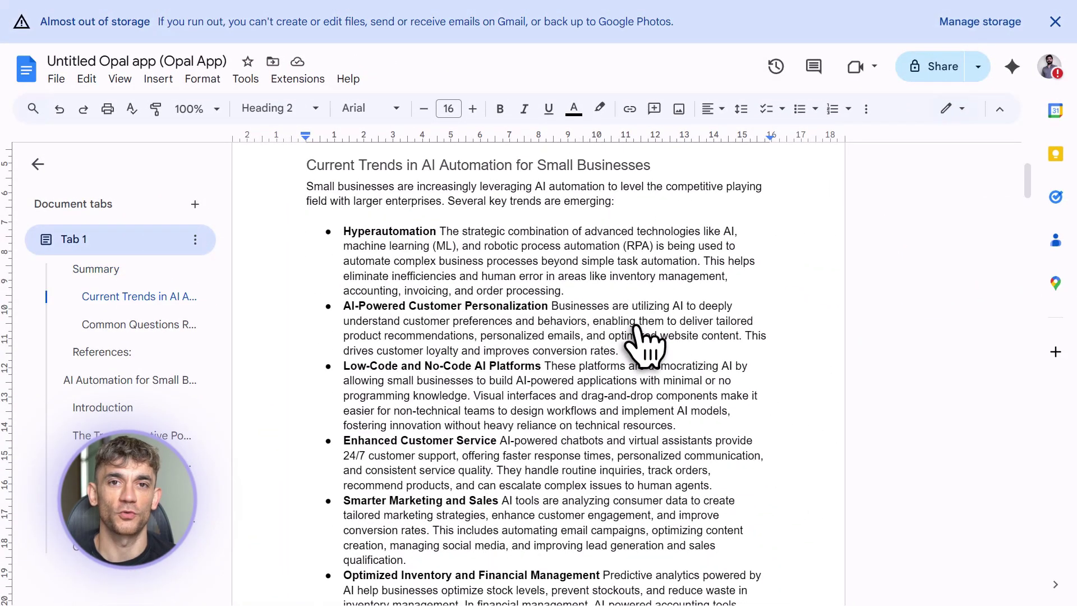
{"action": "scroll", "coordinate": [645, 345], "scroll_direction": "down", "scroll_amount": 13}
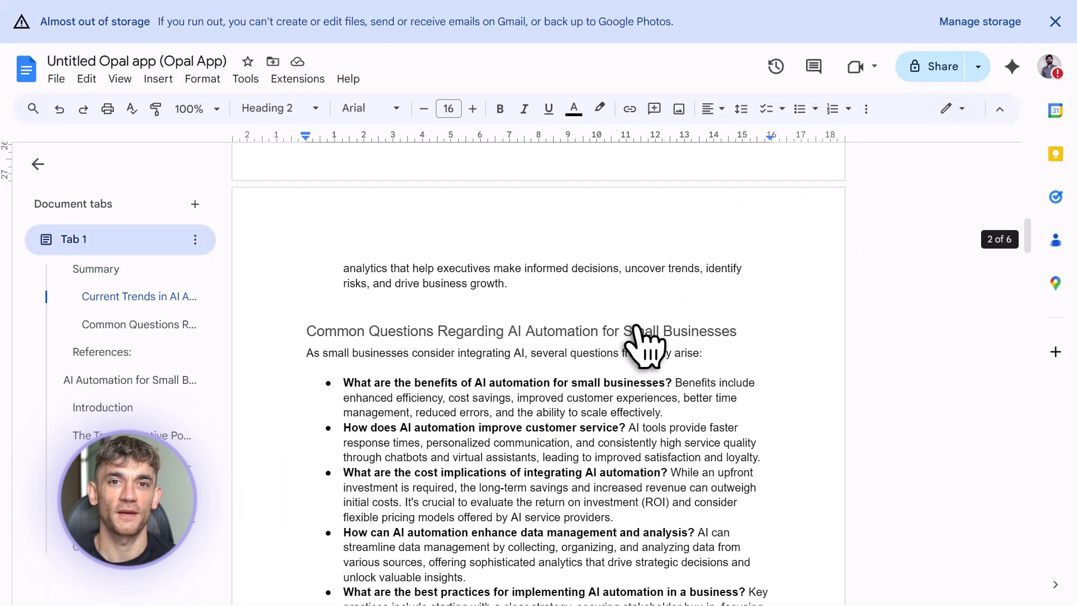
{"action": "scroll", "coordinate": [645, 345], "scroll_direction": "down", "scroll_amount": 15}
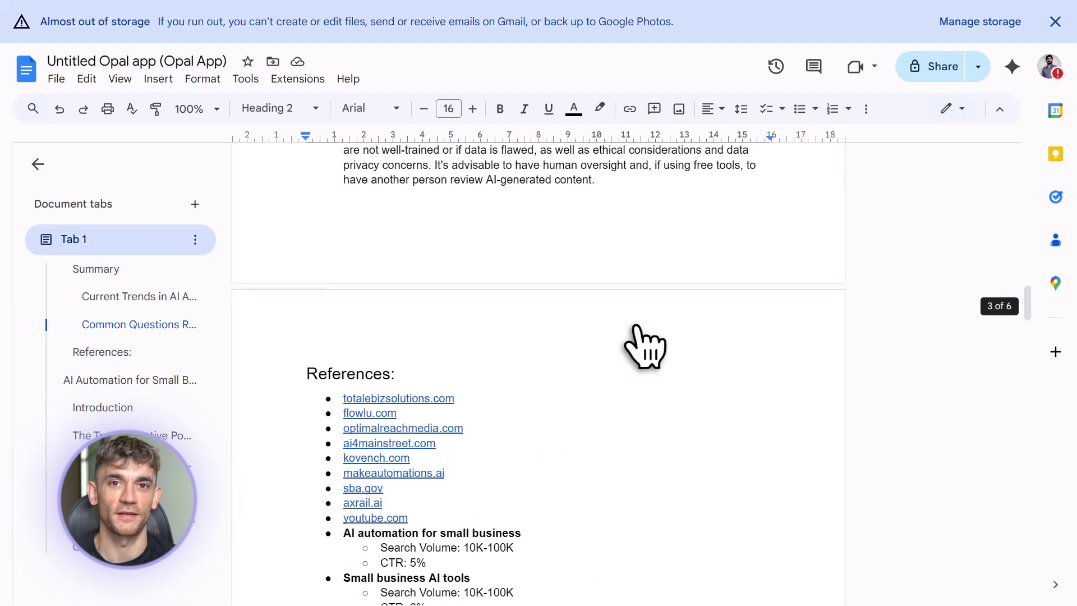
{"action": "scroll", "coordinate": [644, 345], "scroll_direction": "down", "scroll_amount": 4}
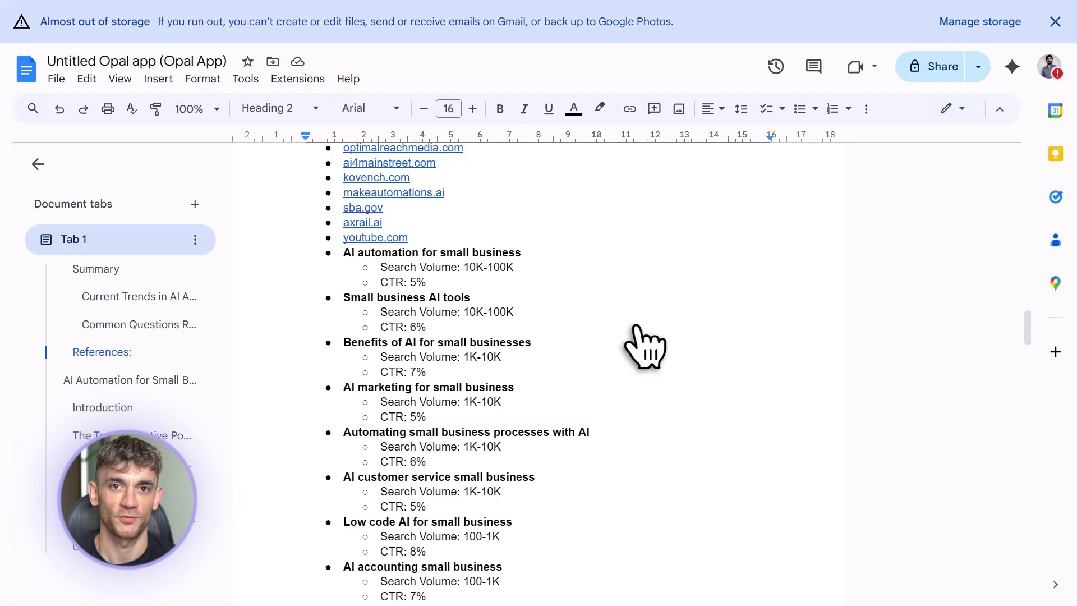
{"action": "scroll", "coordinate": [645, 345], "scroll_direction": "down", "scroll_amount": 15}
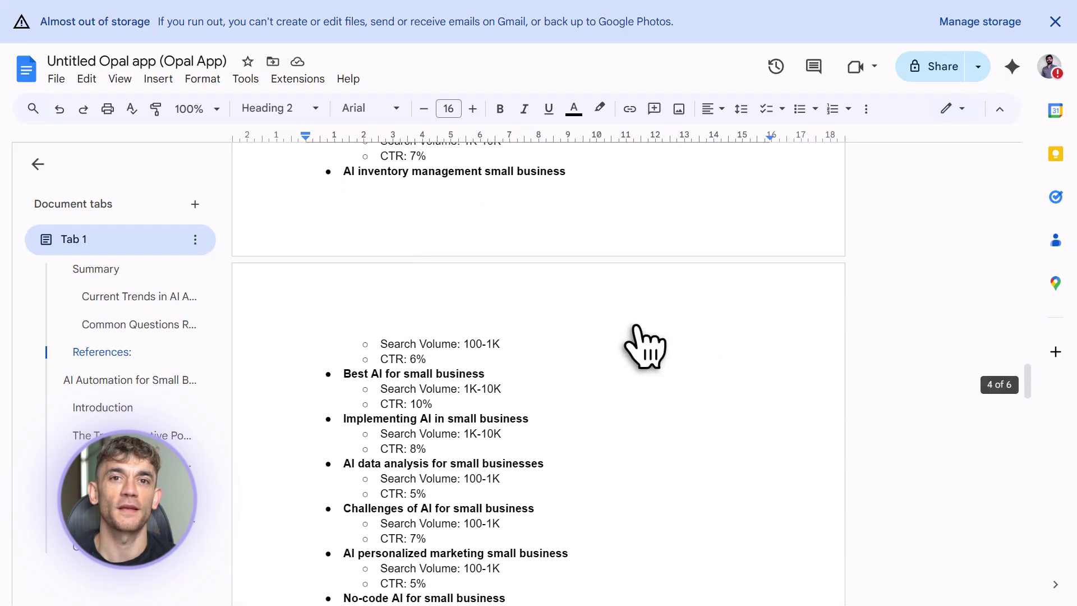
{"action": "scroll", "coordinate": [645, 345], "scroll_direction": "down", "scroll_amount": 12}
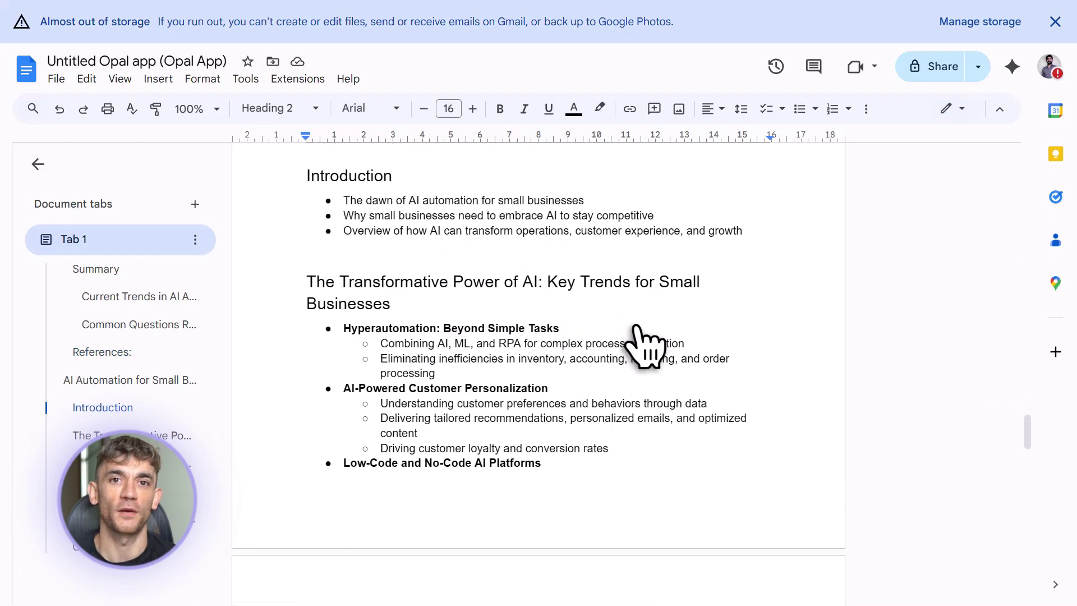
{"action": "scroll", "coordinate": [645, 345], "scroll_direction": "down", "scroll_amount": 12}
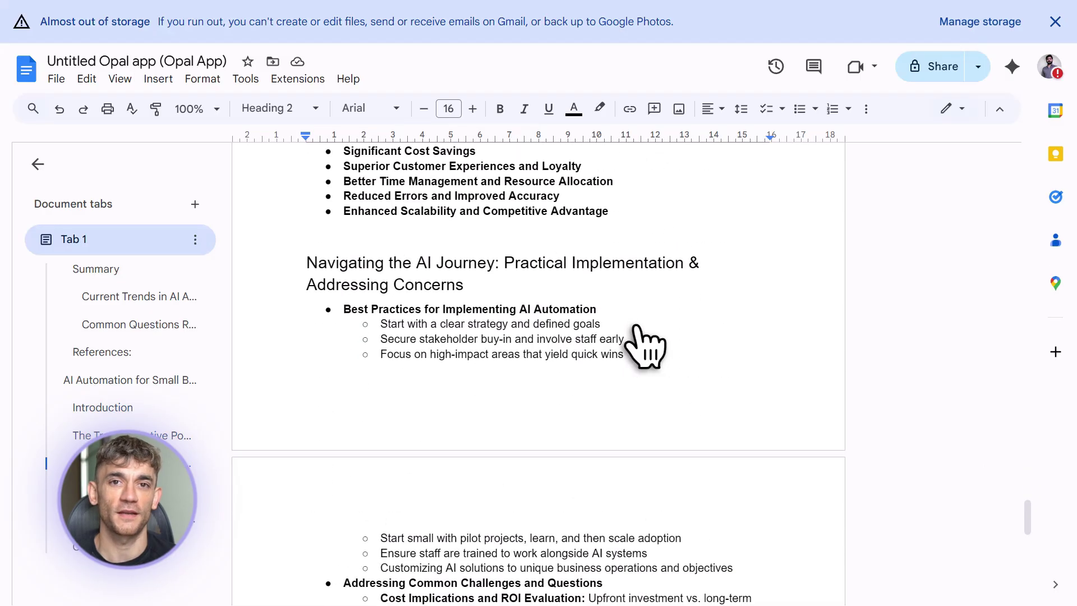
{"action": "scroll", "coordinate": [645, 345], "scroll_direction": "up", "scroll_amount": 20}
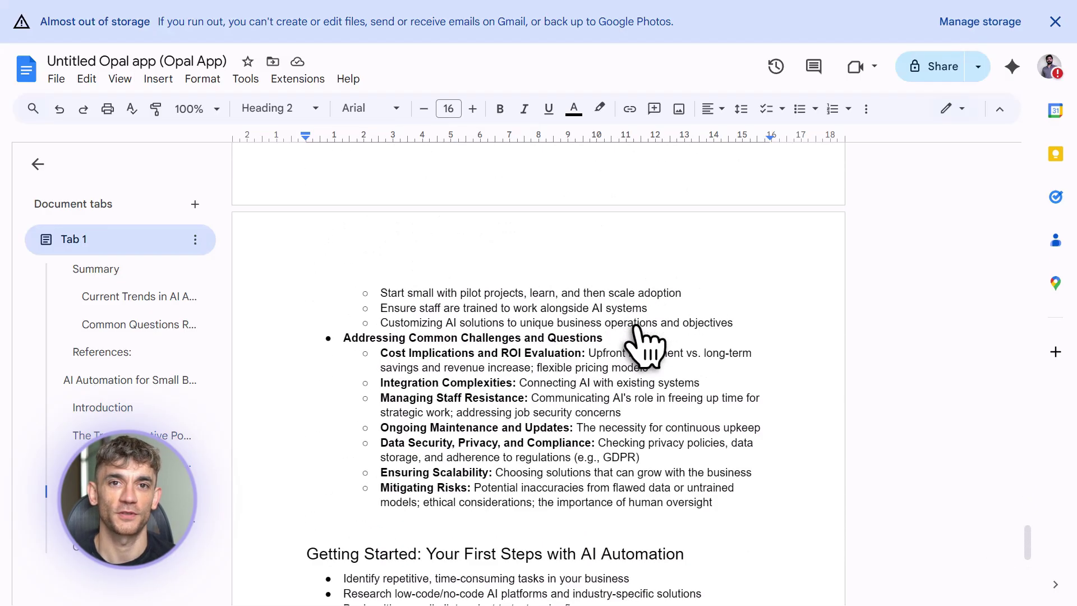
{"action": "scroll", "coordinate": [645, 345], "scroll_direction": "up", "scroll_amount": 20}
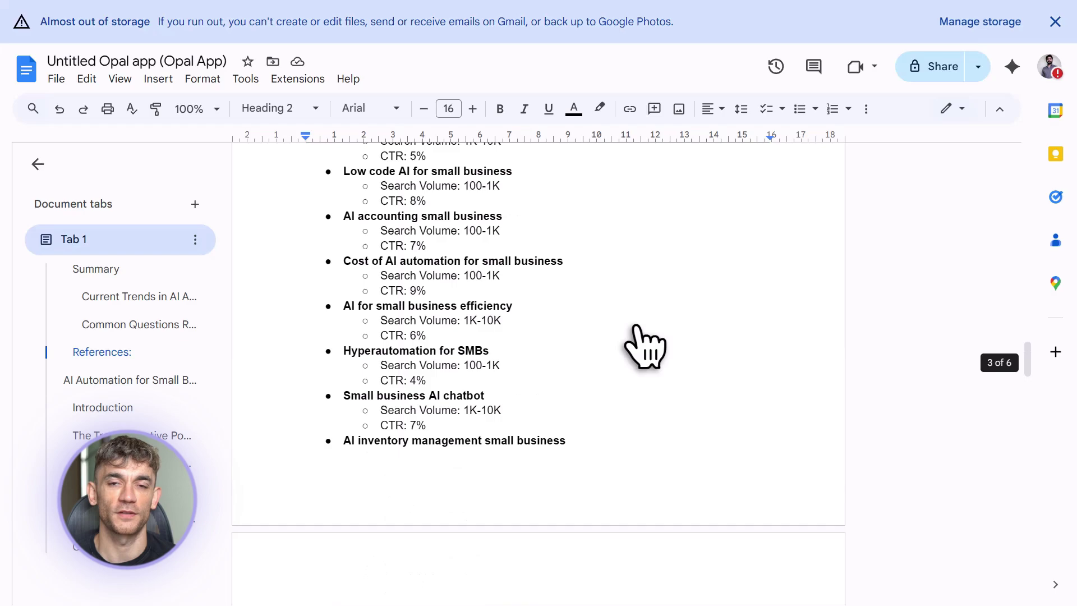
{"action": "scroll", "coordinate": [645, 345], "scroll_direction": "up", "scroll_amount": 10}
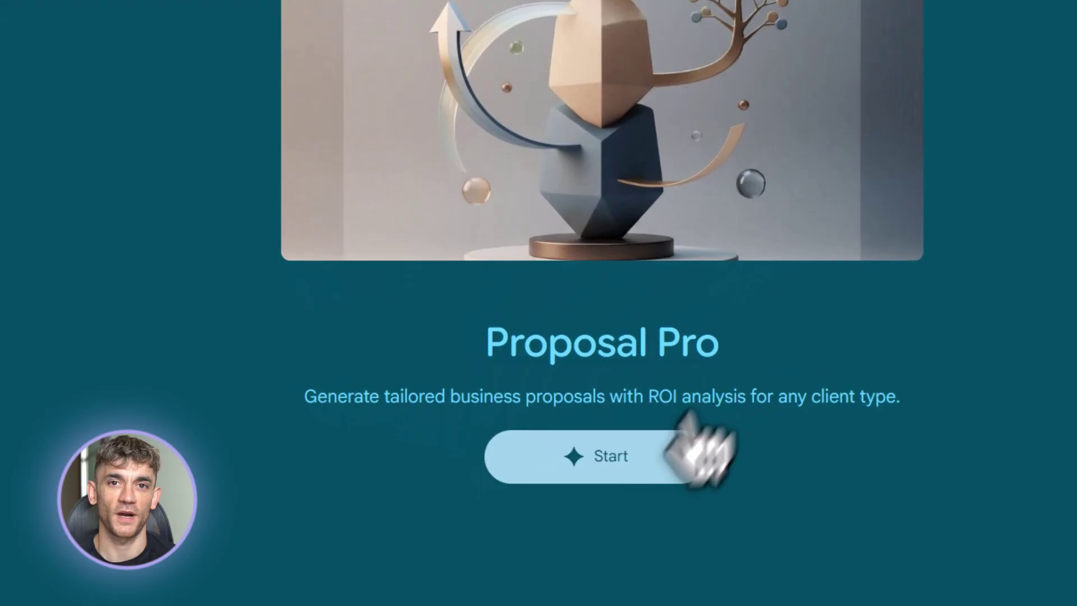
Step: Start Proposal Pro, submit Agency as client type, and type the repetitive-task automation need
{"action": "left_click", "coordinate": [652, 465]}
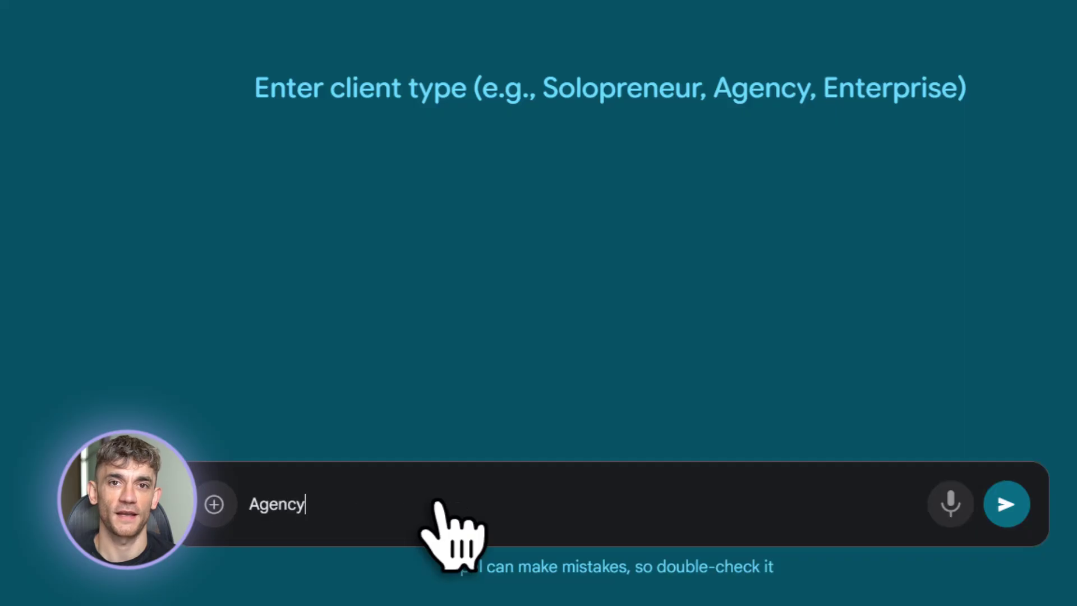
{"action": "left_click", "coordinate": [1005, 505]}
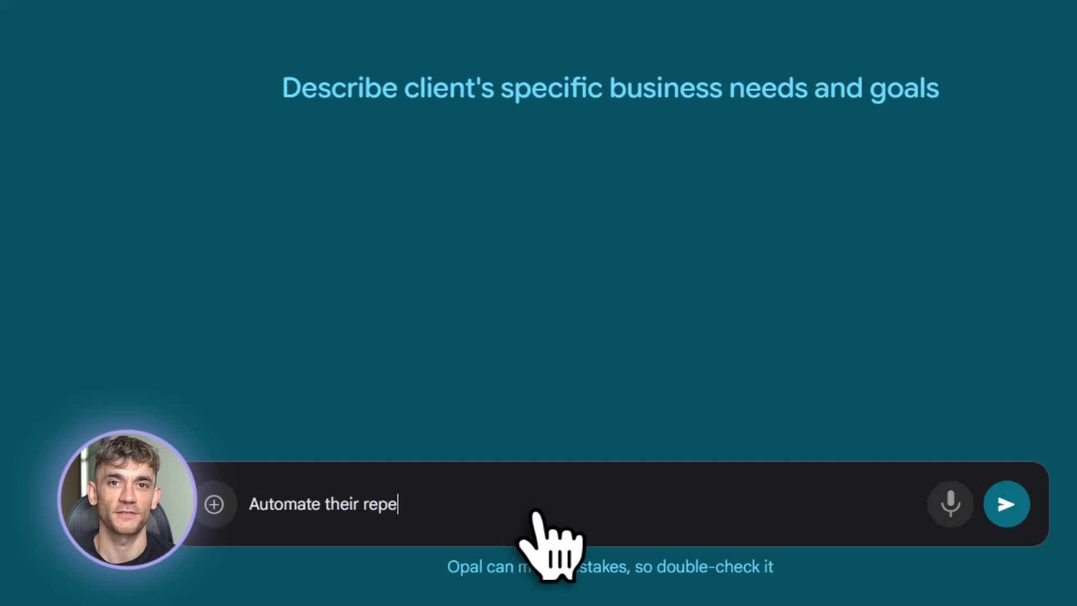
{"action": "type", "text": "ve r"}
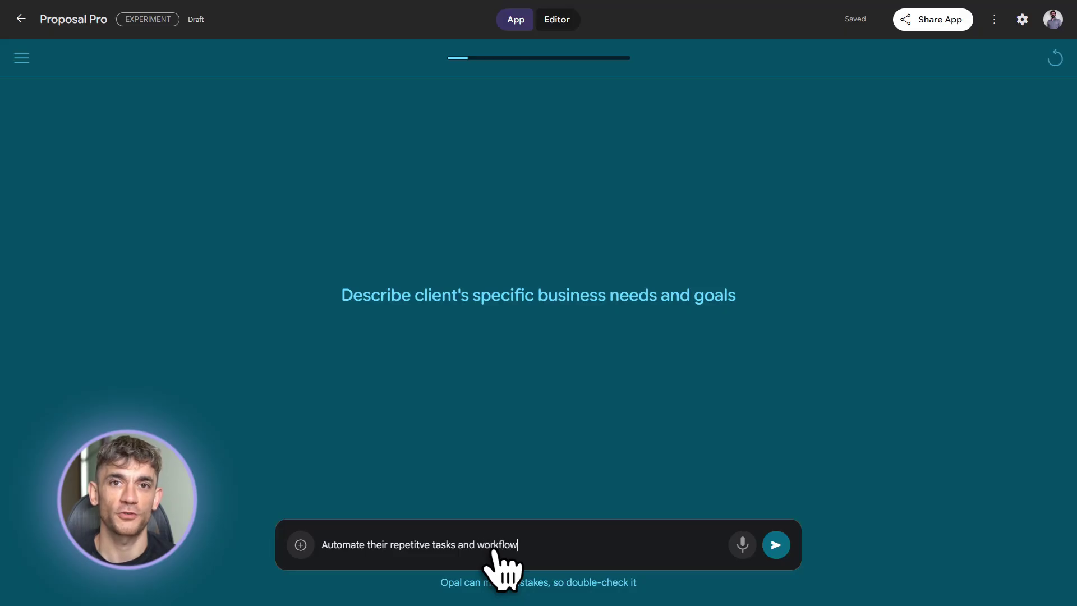
Step: Submit the client needs and wait for the proposal, highlighting its title
{"action": "left_click", "coordinate": [776, 545]}
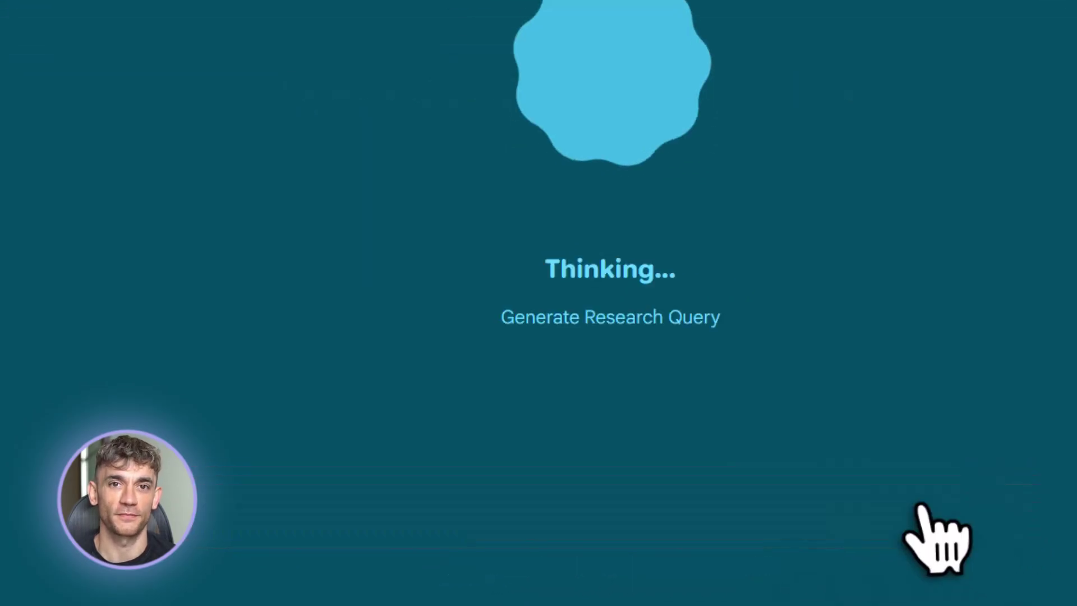
{"action": "left_click_drag", "start_coordinate": [496, 318], "coordinate": [769, 318]}
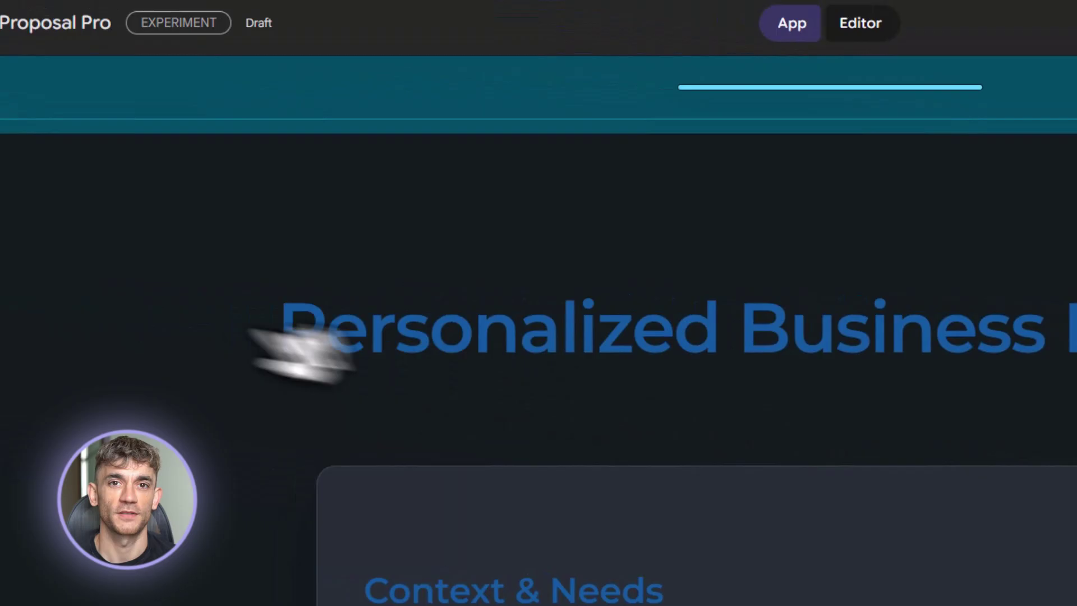
{"action": "left_click_drag", "start_coordinate": [301, 356], "coordinate": [873, 241]}
{"action": "left_click", "coordinate": [841, 246]}
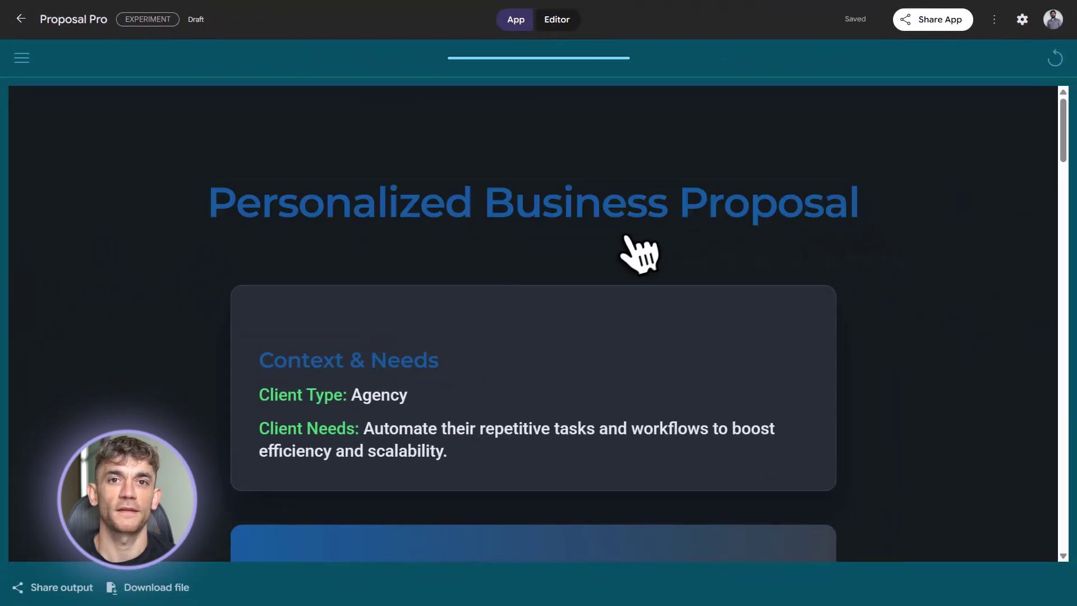
Step: Review Context & Needs (Client Type: Agency) and the $2,960/month estimated savings figure
{"action": "scroll", "coordinate": [633, 256], "scroll_direction": "down", "scroll_amount": 3}
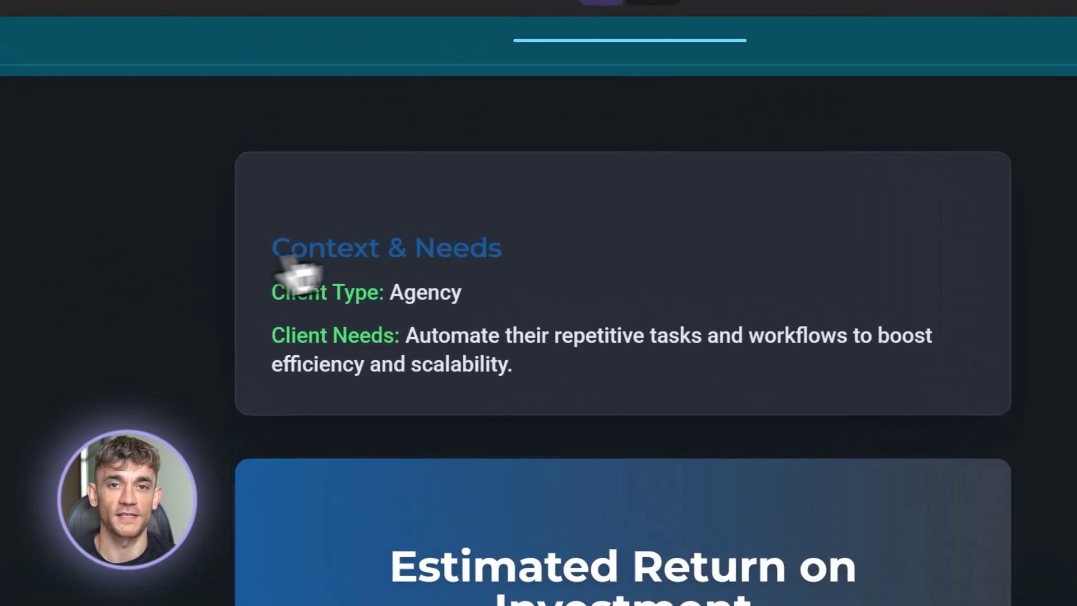
{"action": "left_click_drag", "start_coordinate": [259, 220], "coordinate": [450, 225]}
{"action": "left_click", "coordinate": [577, 303]}
{"action": "left_click_drag", "start_coordinate": [288, 345], "coordinate": [561, 348]}
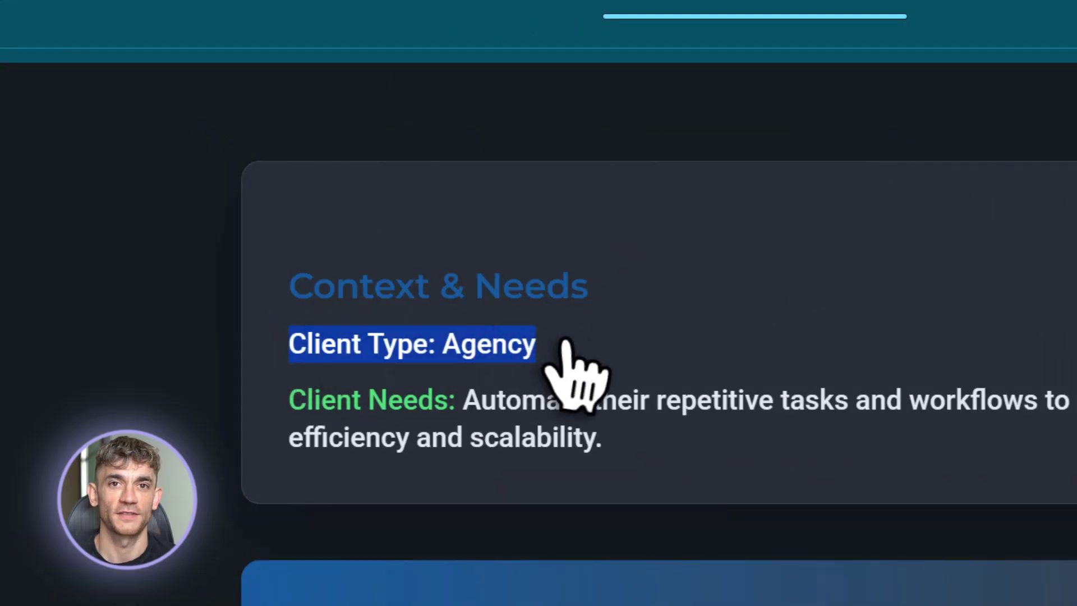
{"action": "left_click_drag", "start_coordinate": [292, 399], "coordinate": [698, 504]}
{"action": "left_click", "coordinate": [781, 567]}
{"action": "scroll", "coordinate": [785, 572], "scroll_direction": "down", "scroll_amount": 10}
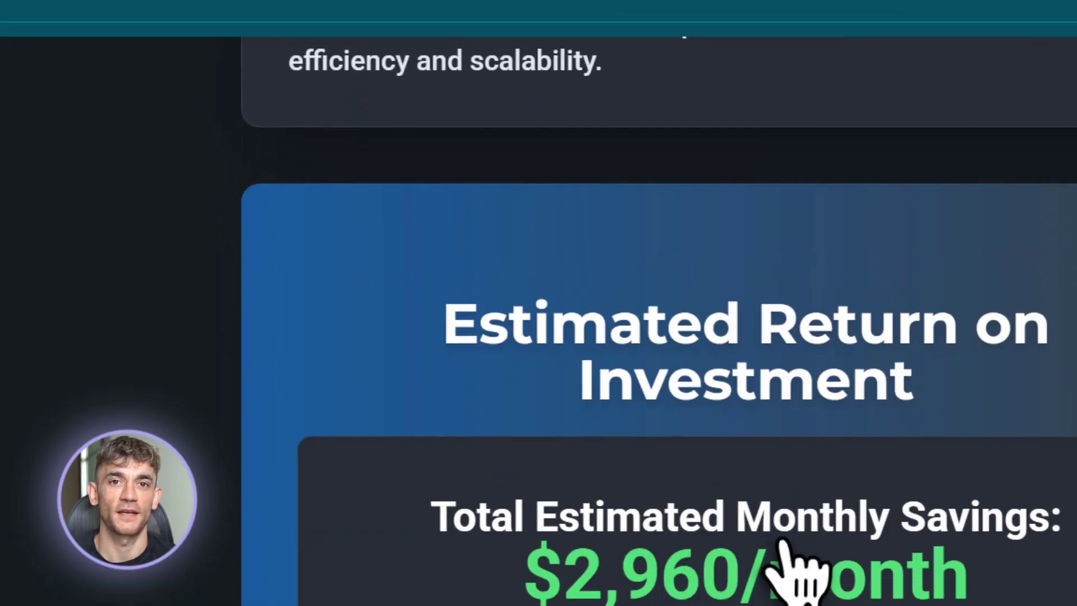
{"action": "left_click_drag", "start_coordinate": [564, 349], "coordinate": [836, 452]}
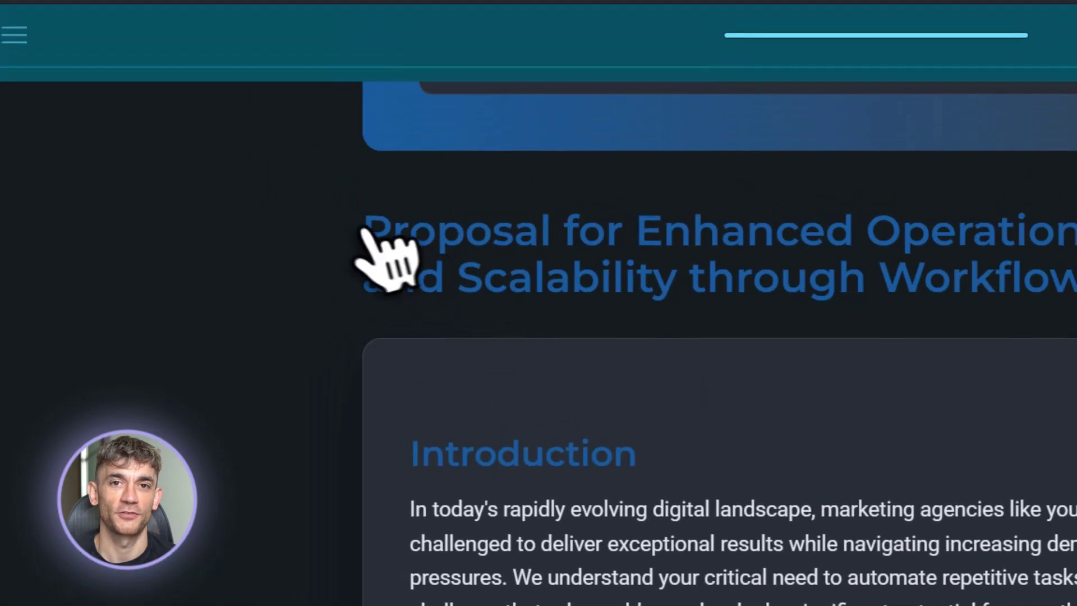
{"action": "left_click_drag", "start_coordinate": [365, 227], "coordinate": [1065, 230]}
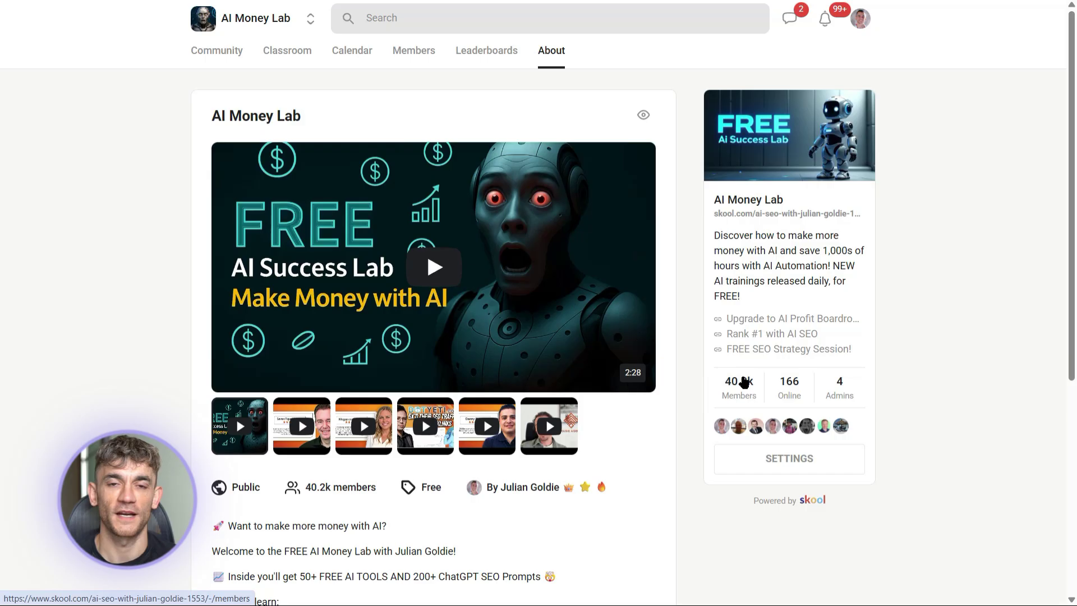
Step: Move from the AI Money Lab About page to the Community feed
{"action": "scroll", "coordinate": [533, 386], "scroll_direction": "down", "scroll_amount": 6}
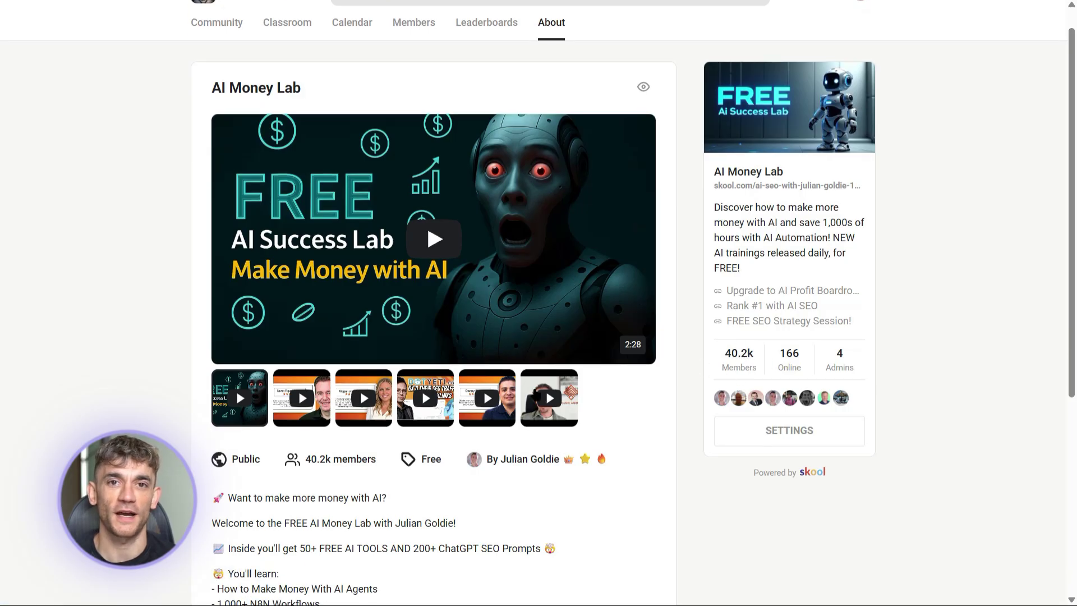
{"action": "scroll", "coordinate": [533, 386], "scroll_direction": "up", "scroll_amount": 6}
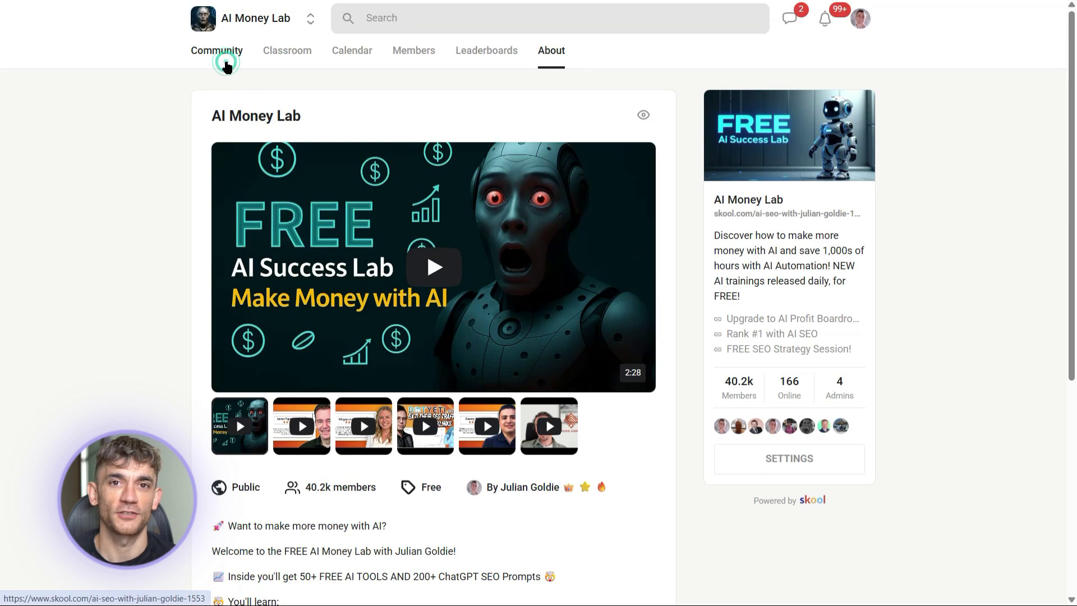
{"action": "left_click", "coordinate": [227, 68]}
Step: Scroll the community feed, then go to the Classroom course list
{"action": "scroll", "coordinate": [560, 389], "scroll_direction": "down", "scroll_amount": 18}
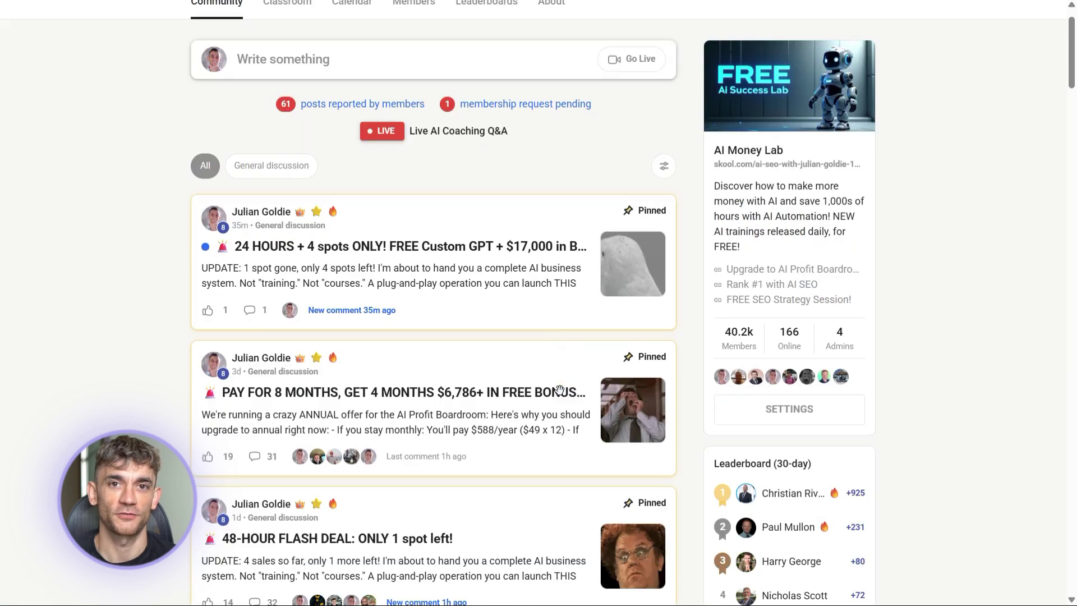
{"action": "scroll", "coordinate": [560, 396], "scroll_direction": "down", "scroll_amount": 6}
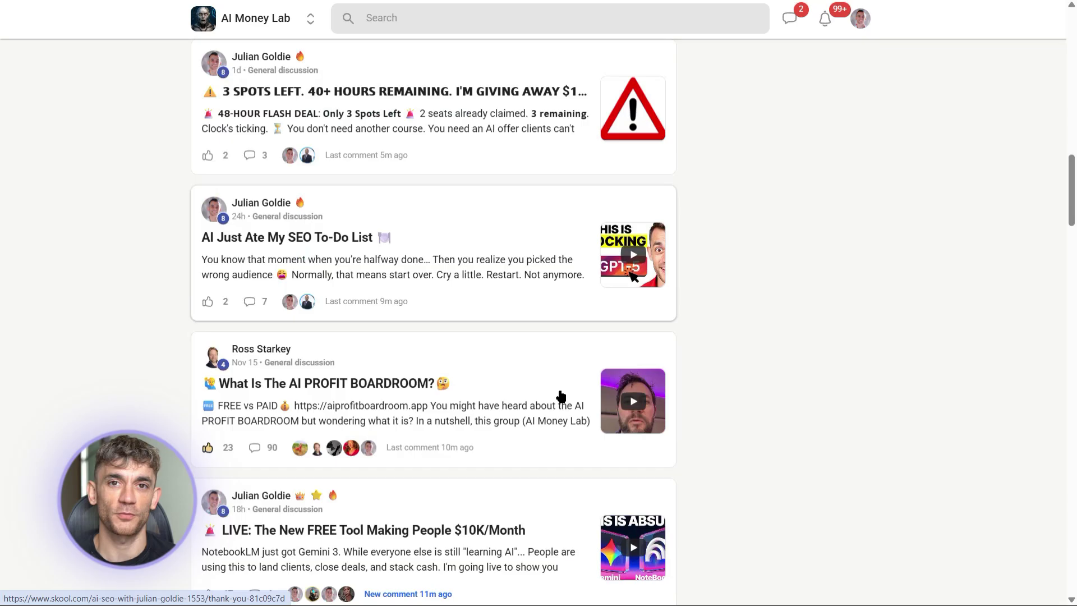
{"action": "scroll", "coordinate": [561, 396], "scroll_direction": "up", "scroll_amount": 15}
{"action": "scroll", "coordinate": [561, 396], "scroll_direction": "up", "scroll_amount": 9}
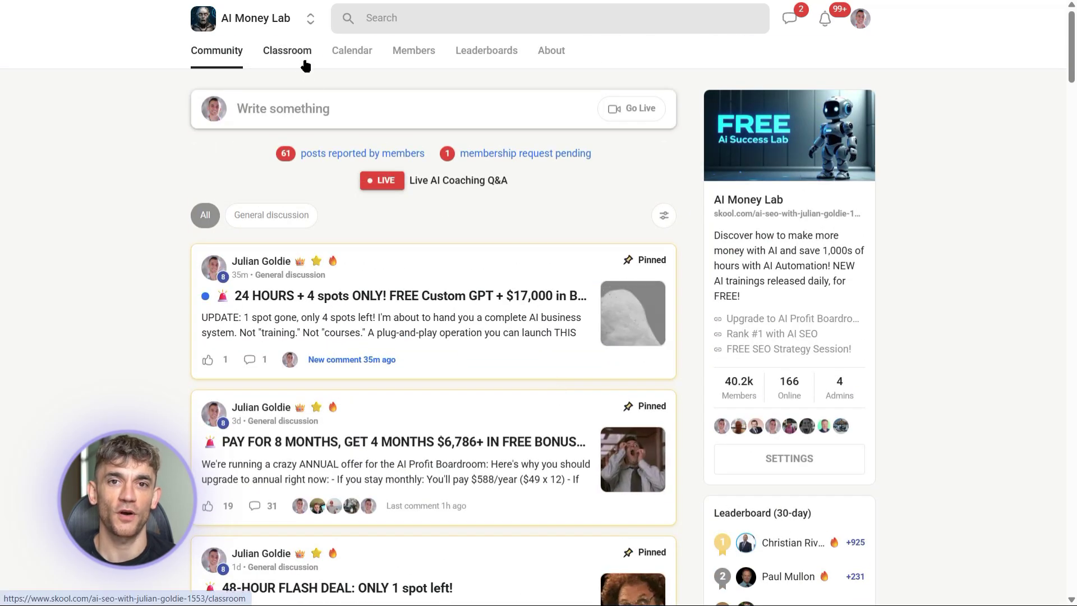
{"action": "left_click", "coordinate": [303, 59]}
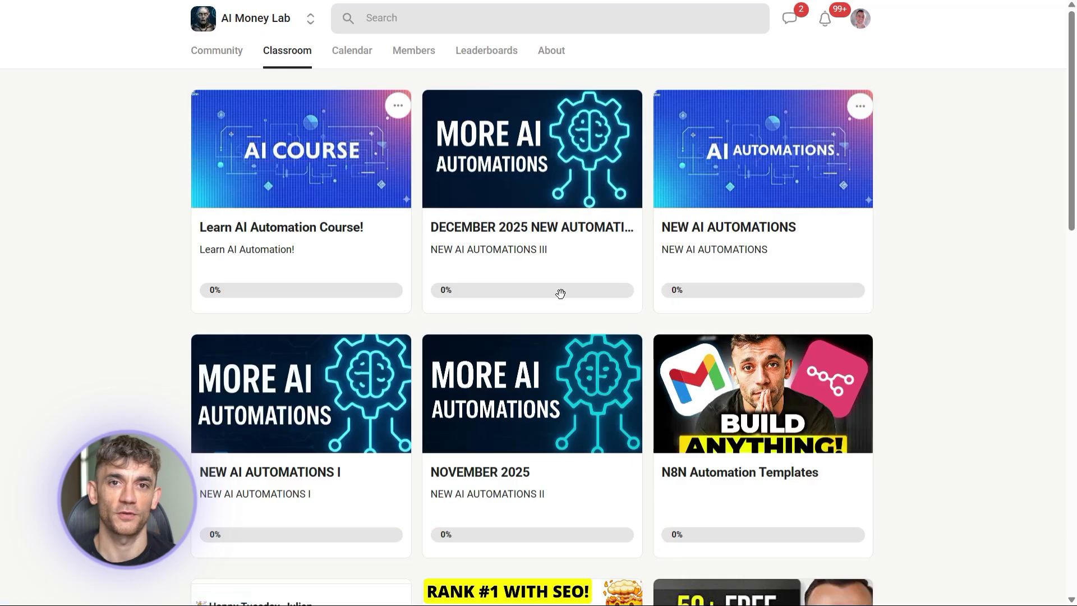
Step: Paste the Honiton SEO training blog post URL into Content Amplifier's answer field
{"action": "scroll", "coordinate": [619, 241], "scroll_direction": "down", "scroll_amount": 3}
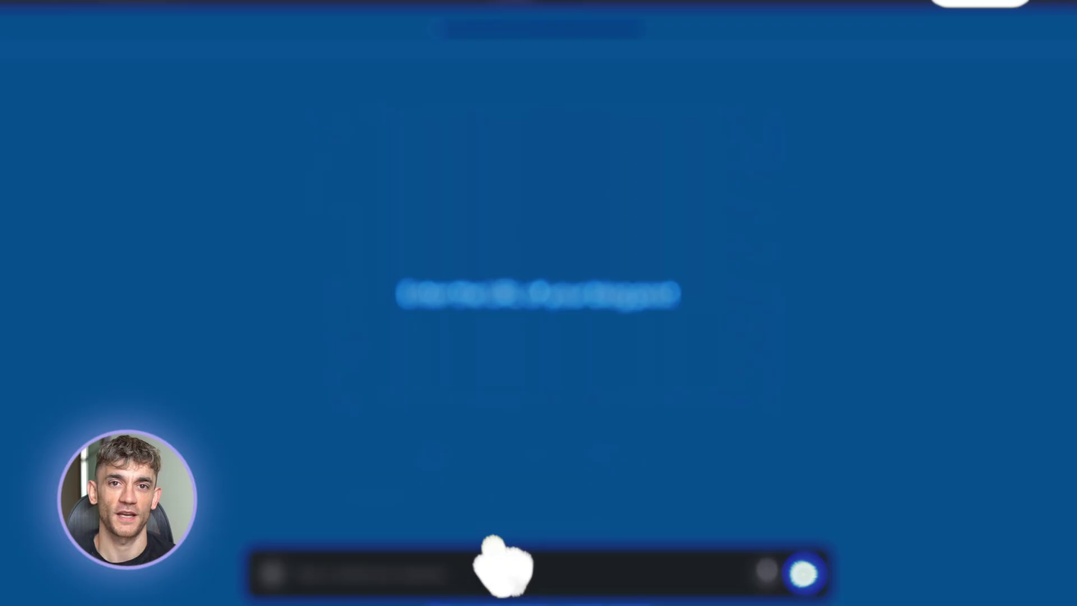
{"action": "left_click", "coordinate": [433, 529]}
{"action": "type", "text": "https://juliangoldie.com/seo-training-honiton/"}
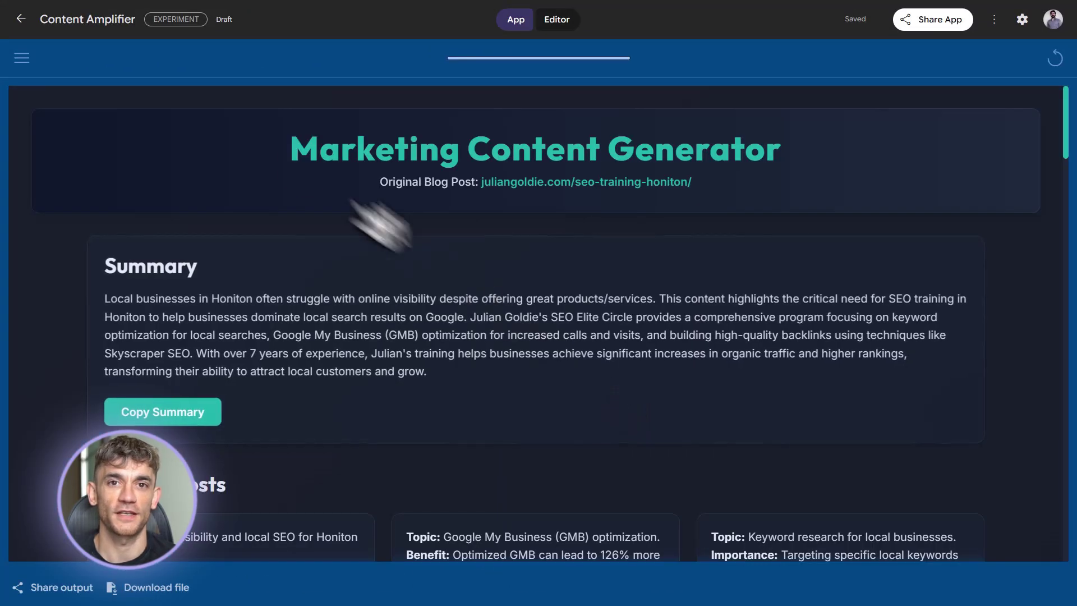
Step: Review the generated summary, LinkedIn posts, tweets and newsletter drafts
{"action": "scroll", "coordinate": [512, 276], "scroll_direction": "down", "scroll_amount": 5}
{"action": "scroll", "coordinate": [512, 277], "scroll_direction": "up", "scroll_amount": 4}
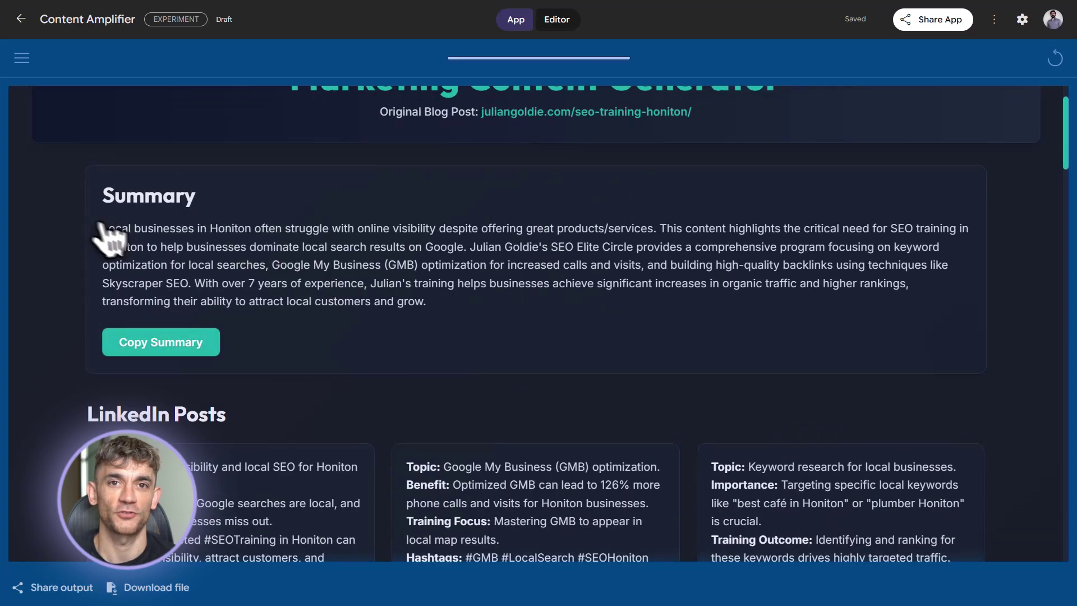
{"action": "left_click_drag", "start_coordinate": [102, 228], "coordinate": [471, 314]}
{"action": "scroll", "coordinate": [473, 329], "scroll_direction": "down", "scroll_amount": 11}
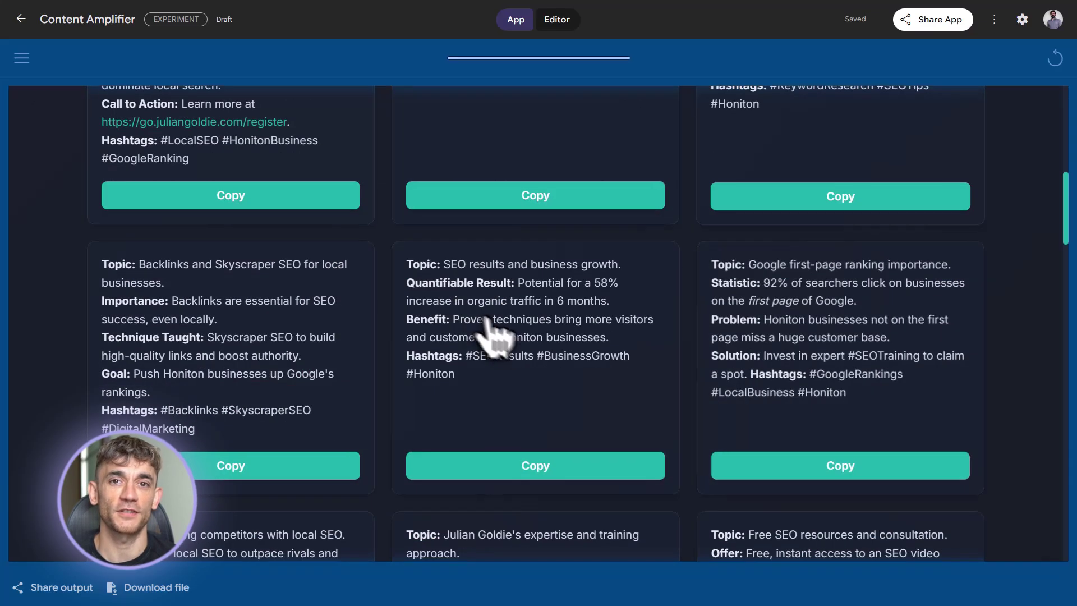
{"action": "scroll", "coordinate": [616, 393], "scroll_direction": "down", "scroll_amount": 20}
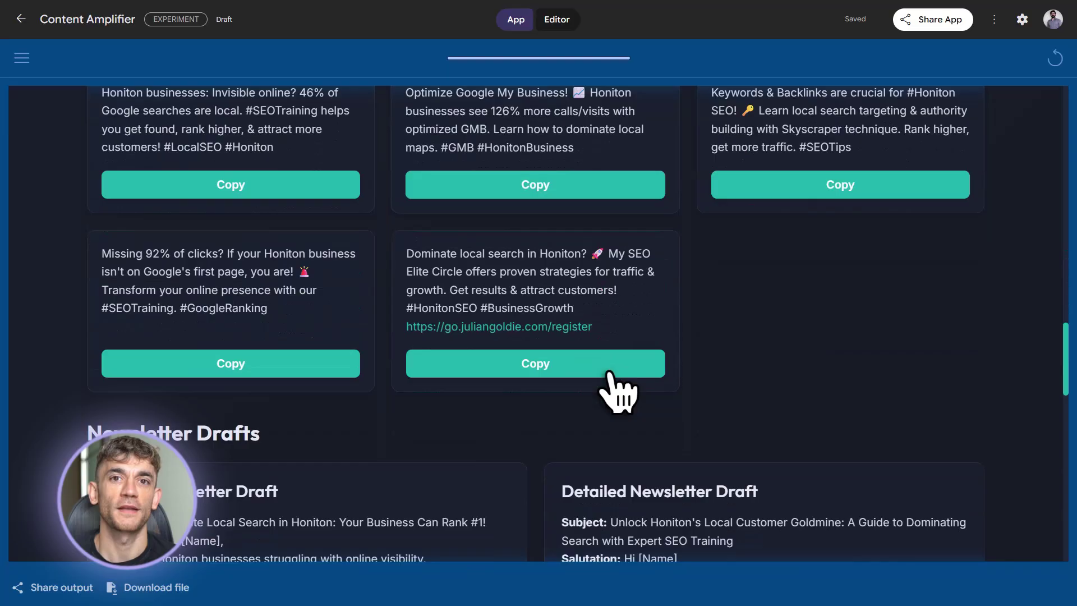
{"action": "scroll", "coordinate": [620, 392], "scroll_direction": "down", "scroll_amount": 1}
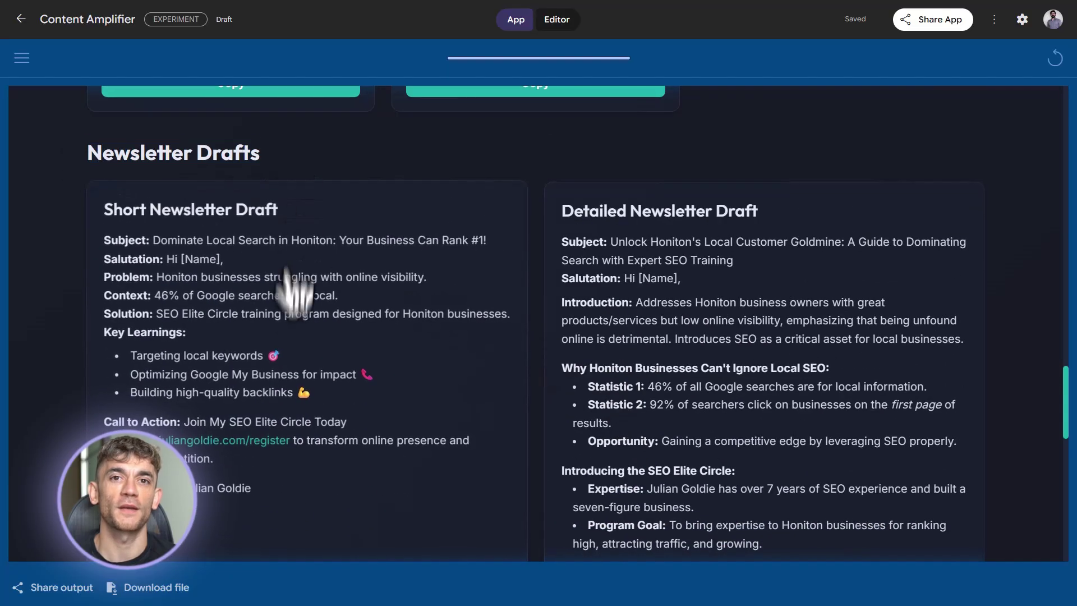
{"action": "scroll", "coordinate": [297, 303], "scroll_direction": "down", "scroll_amount": 3}
{"action": "scroll", "coordinate": [286, 322], "scroll_direction": "up", "scroll_amount": 4}
{"action": "scroll", "coordinate": [654, 336], "scroll_direction": "down", "scroll_amount": 5}
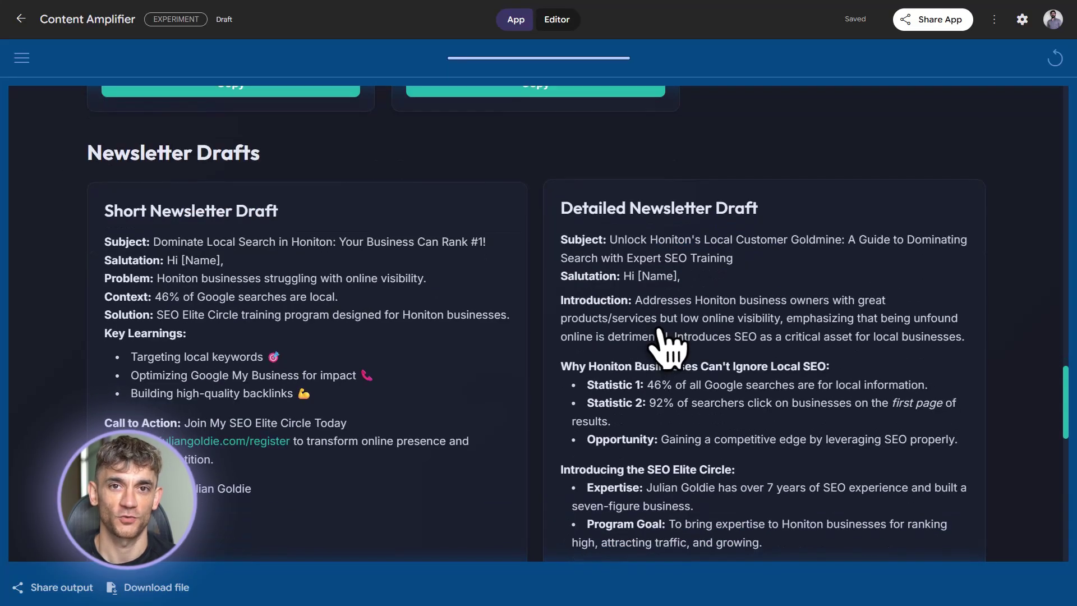
{"action": "scroll", "coordinate": [667, 348], "scroll_direction": "down", "scroll_amount": 10}
{"action": "scroll", "coordinate": [667, 348], "scroll_direction": "up", "scroll_amount": 15}
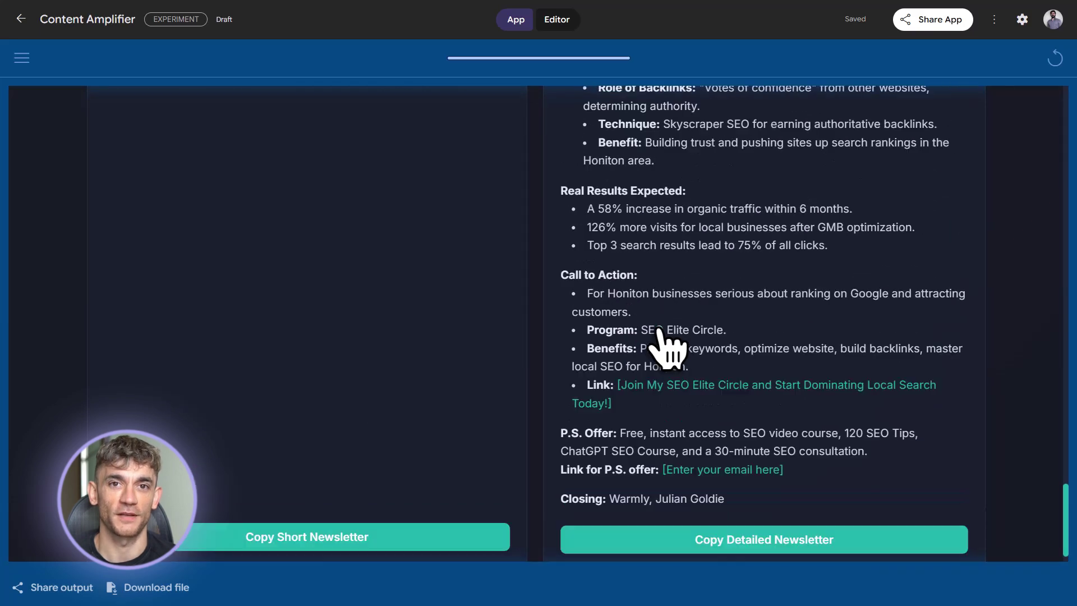
{"action": "scroll", "coordinate": [668, 347], "scroll_direction": "up", "scroll_amount": 20}
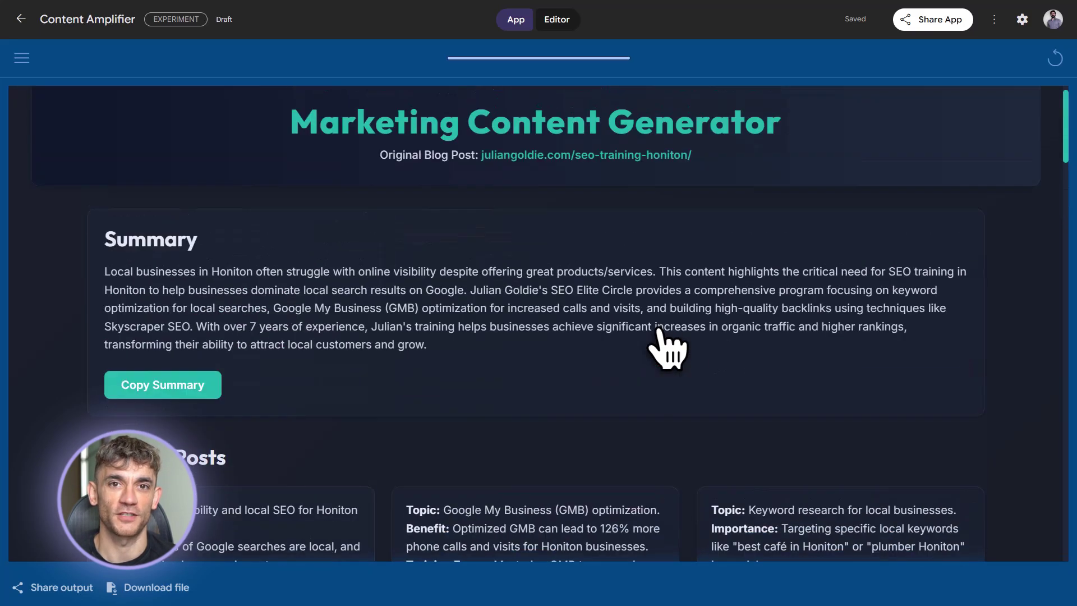
{"action": "scroll", "coordinate": [516, 313], "scroll_direction": "down", "scroll_amount": 4}
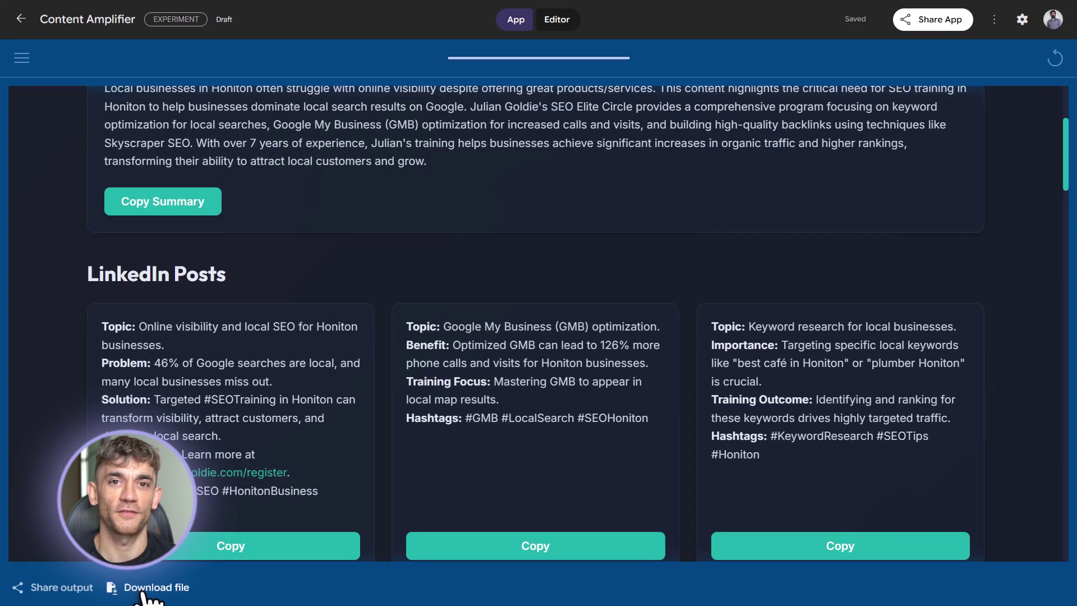